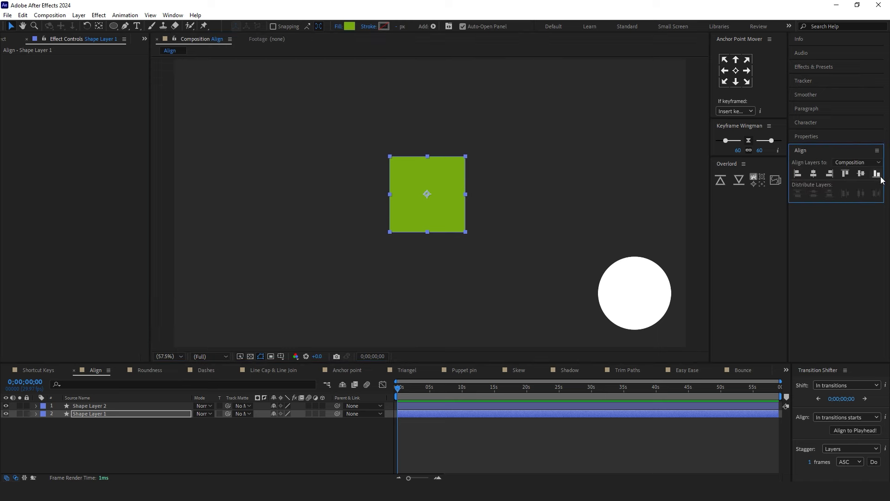
Align the green square in turn to the composition's left, right, top and bottom edges
left_click(798, 174)
left_click(830, 174)
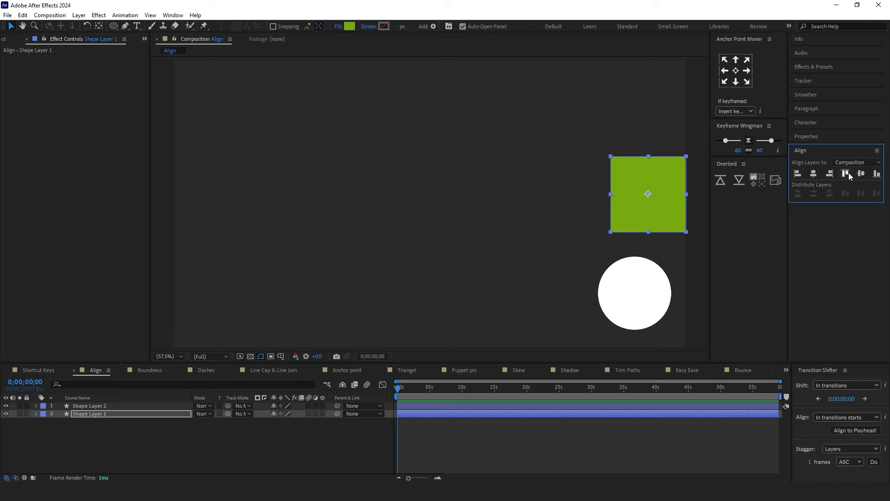
left_click(846, 174)
left_click(877, 175)
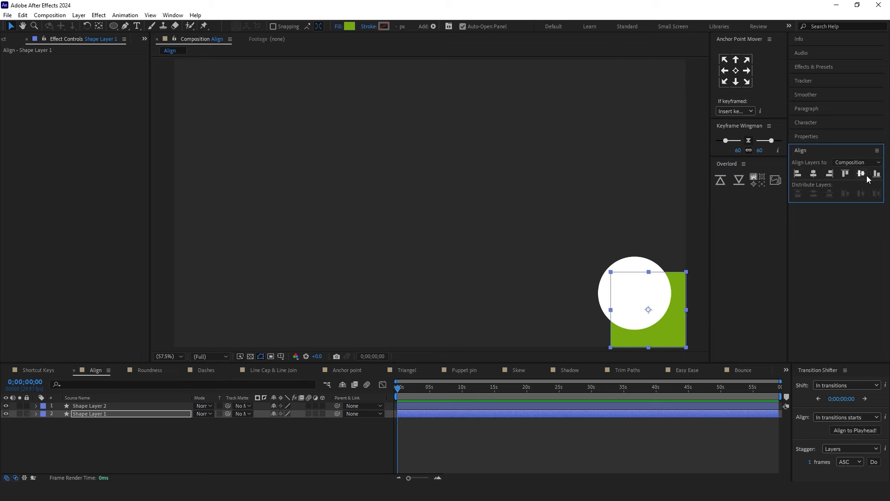
Center the green square vertically and horizontally in the composition and move the white circle up toward it
left_click(861, 175)
left_click(814, 175)
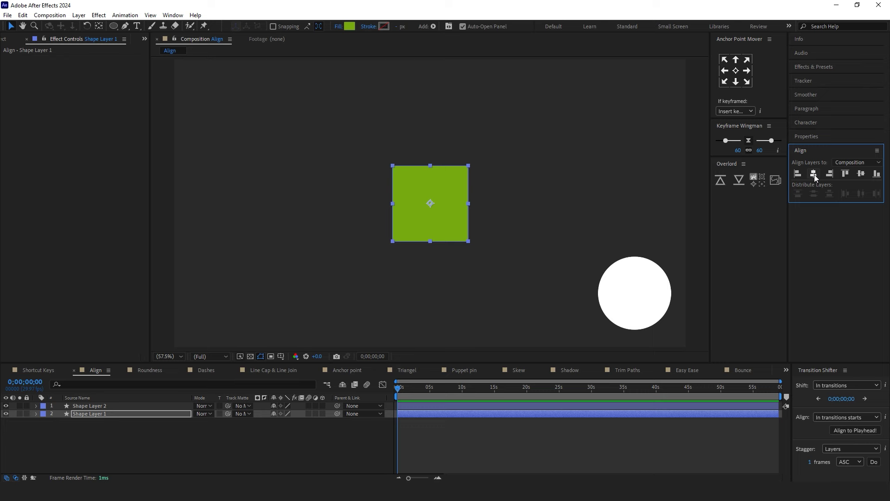
left_click(558, 291)
left_click_drag(628, 290, 518, 183)
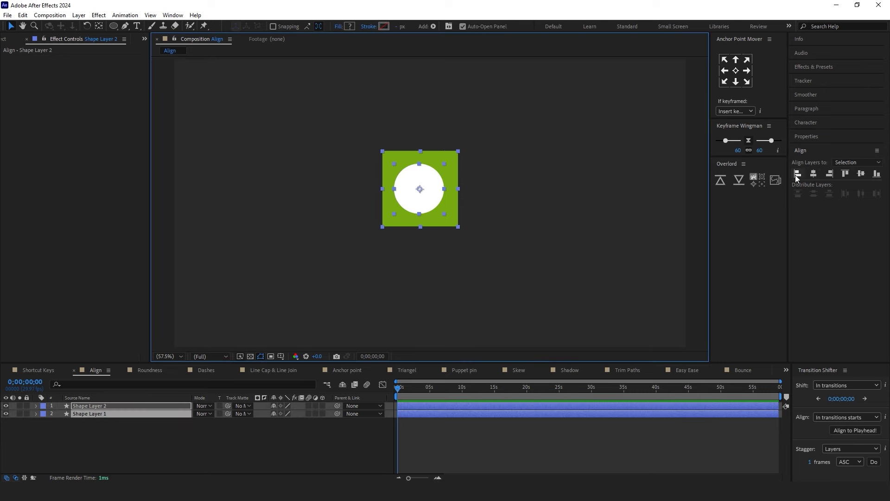
Align the selected circle and square to each other by horizontal center, right, bottom, top and left edges
left_click(811, 174)
left_click(831, 175)
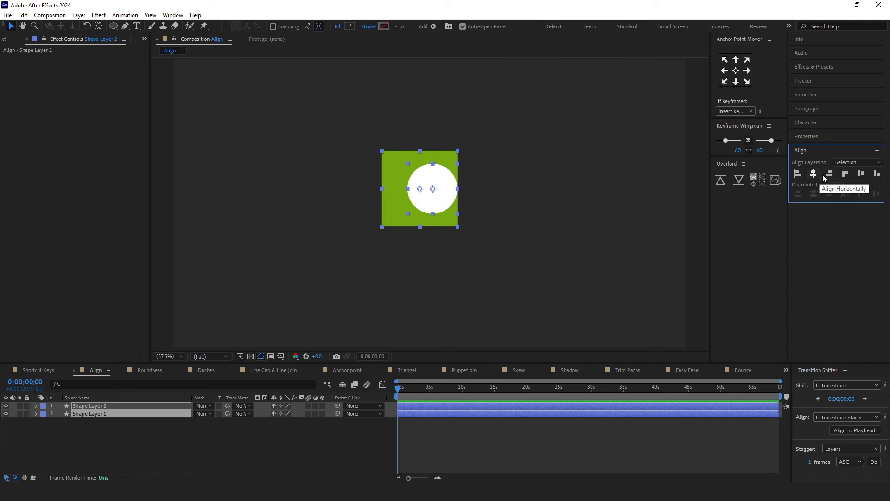
left_click(876, 175)
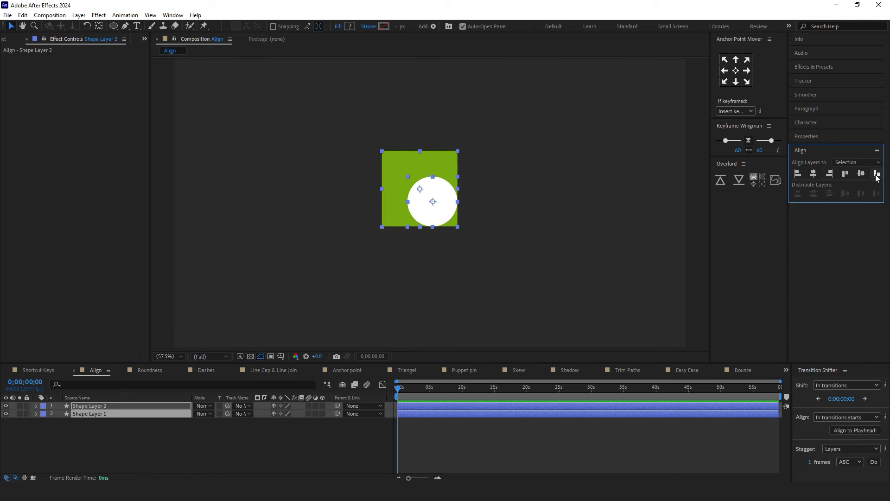
left_click(846, 174)
left_click(797, 175)
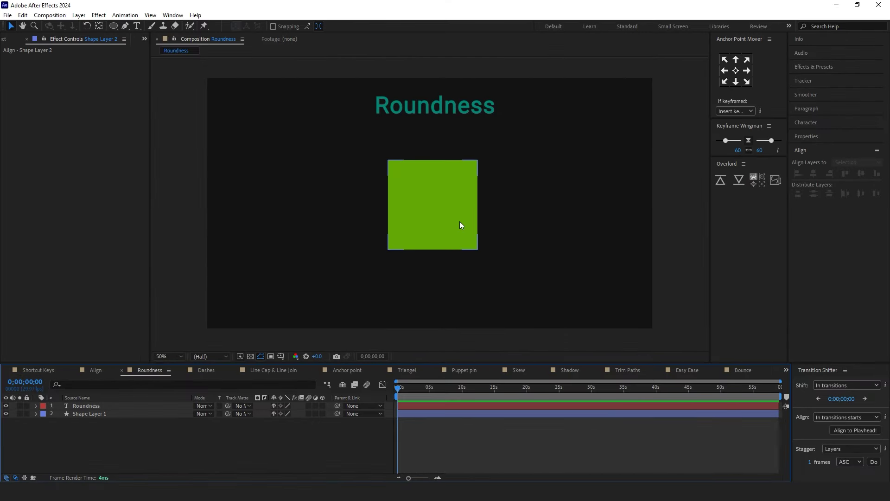
Enlarge the green square in the Roundness composition and reposition it in the left half of the frame
left_click(460, 222)
left_click_drag(477, 249, 507, 278)
left_click_drag(491, 188, 387, 211)
left_click(470, 192)
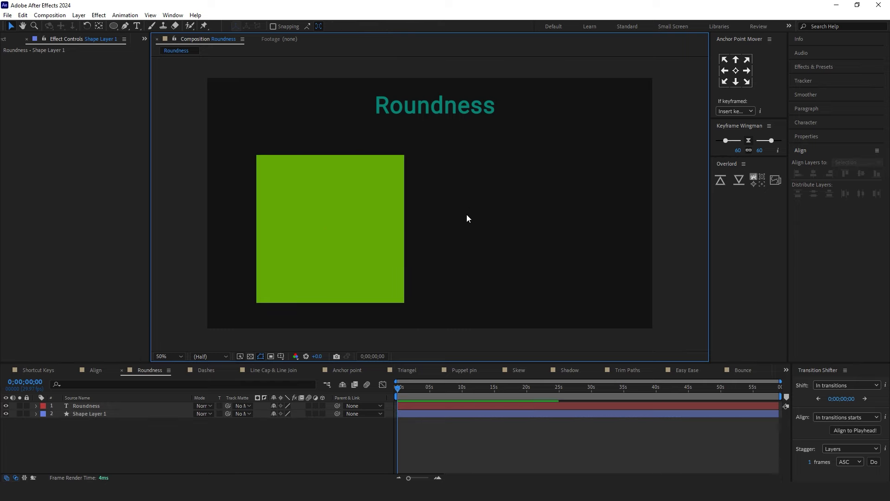
Round the green square's corners by raising the Roundness of Rectangle Path 1 to about 23 and adjusting it further
left_click(38, 414)
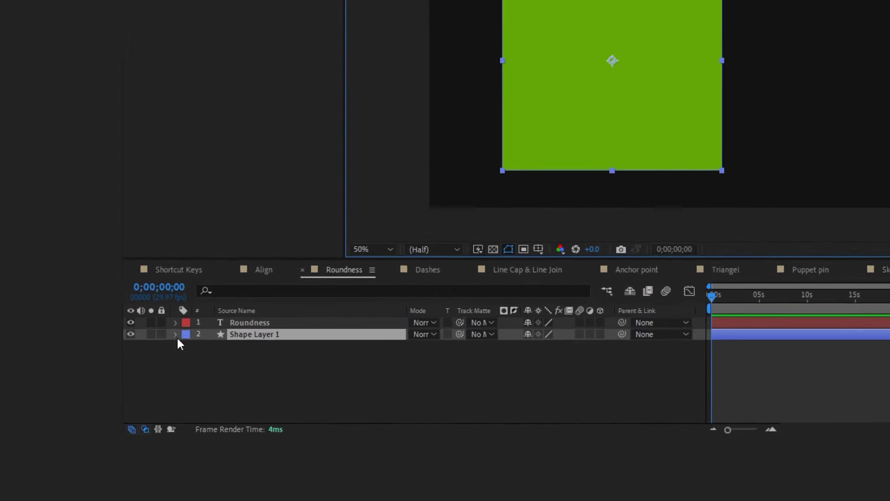
left_click(176, 334)
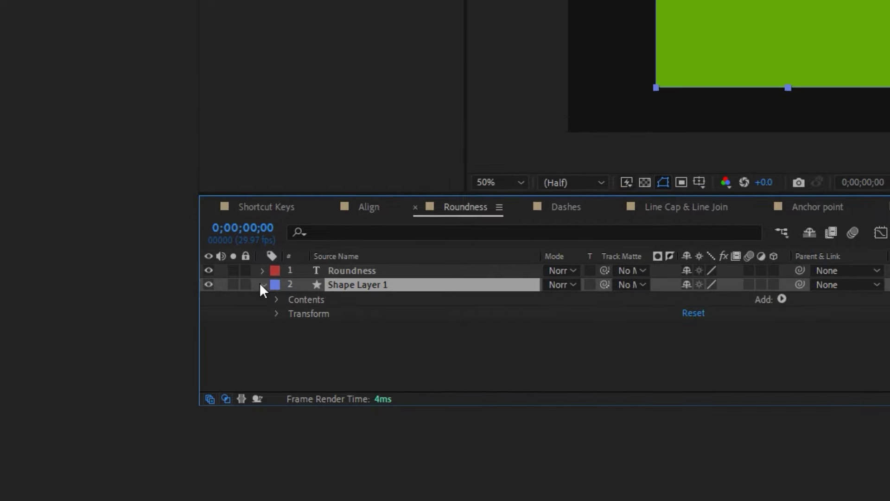
left_click(281, 298)
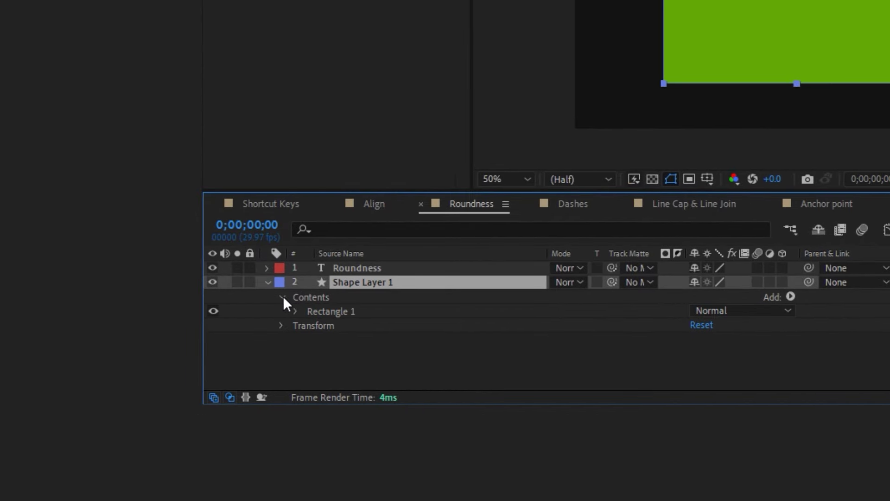
left_click(296, 311)
scroll(301, 306, "down", 1)
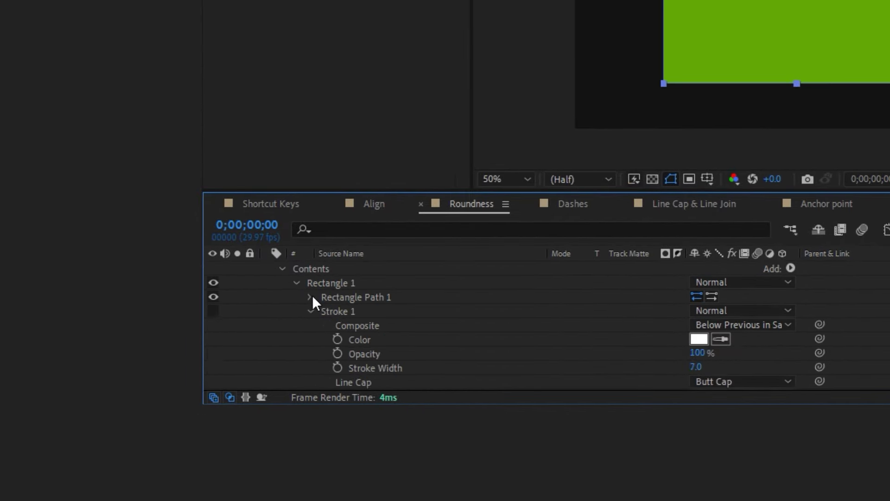
left_click(311, 297)
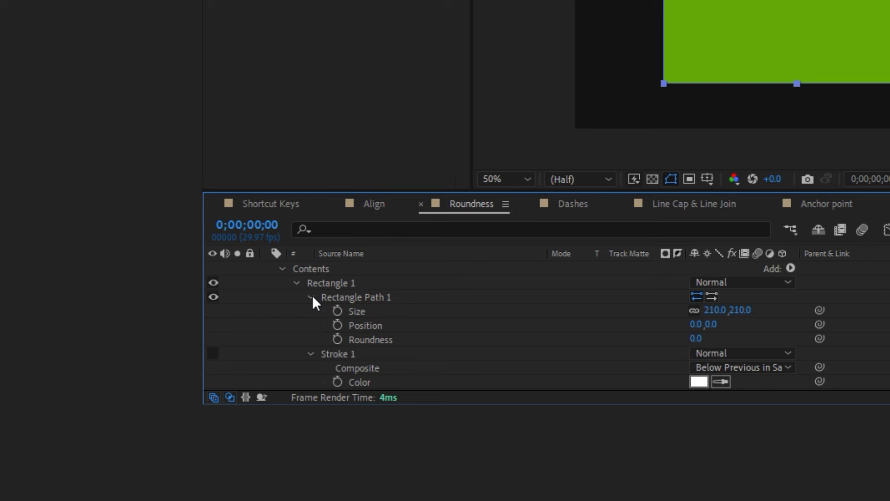
left_click(374, 339)
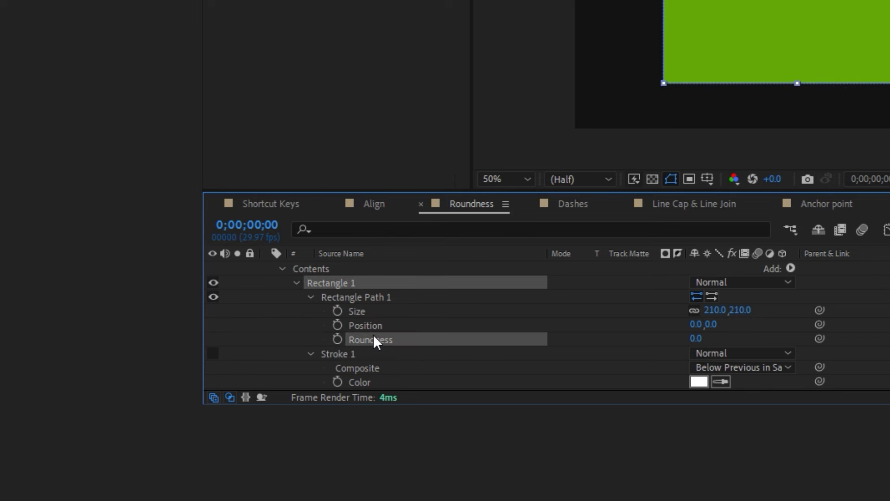
left_click_drag(696, 338, 716, 338)
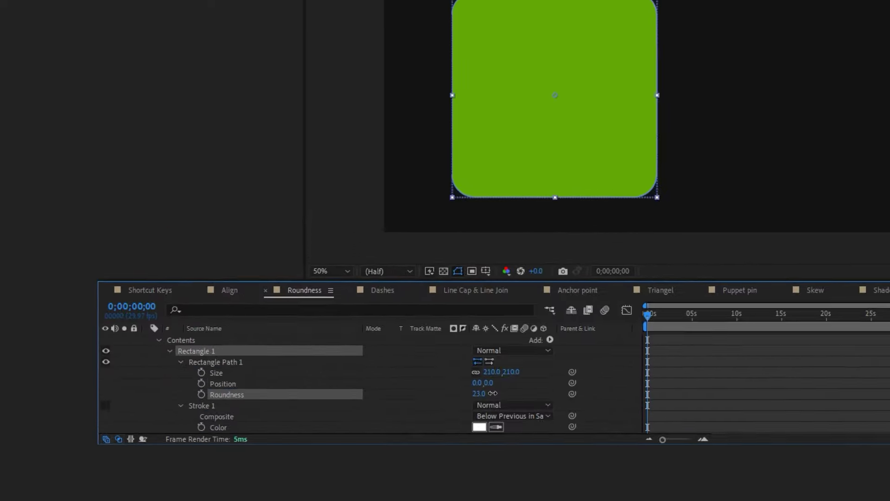
left_click_drag(492, 393, 527, 390)
left_click_drag(310, 442, 274, 446)
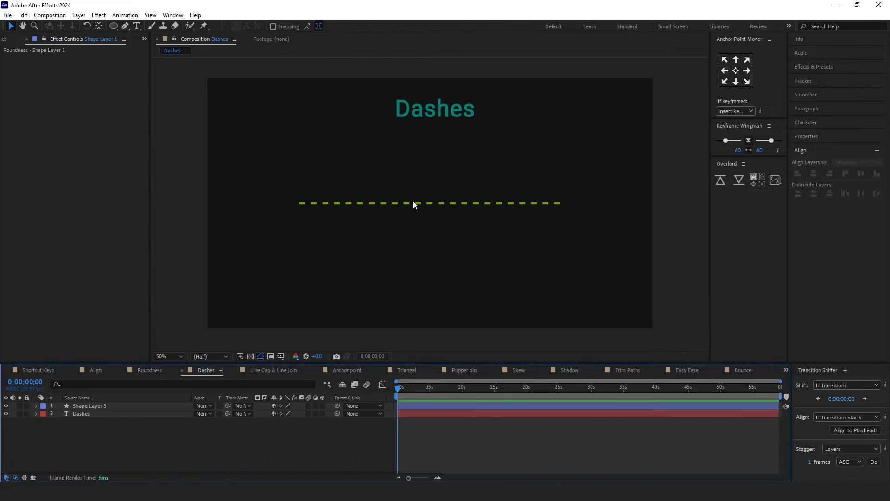
Prepare the Pen tool in the Dashes composition with a white solid stroke and no fill
left_click(125, 26)
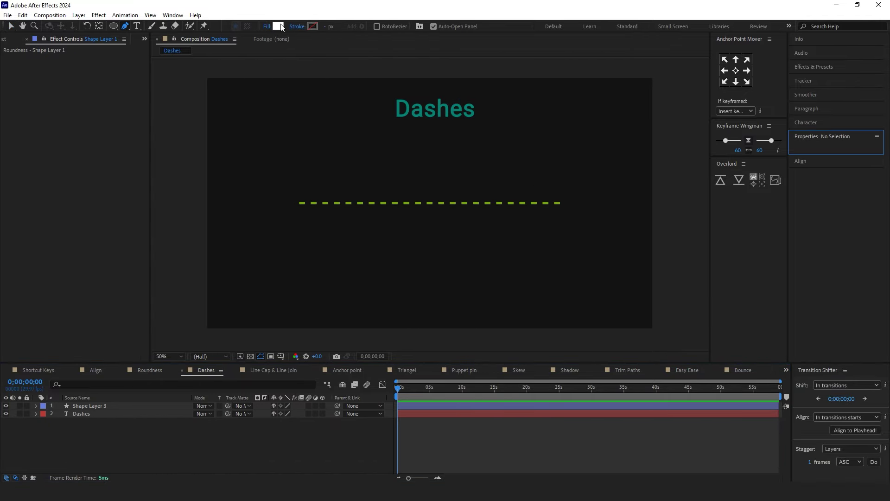
left_click(313, 26)
left_click(39, 254)
left_click(239, 254)
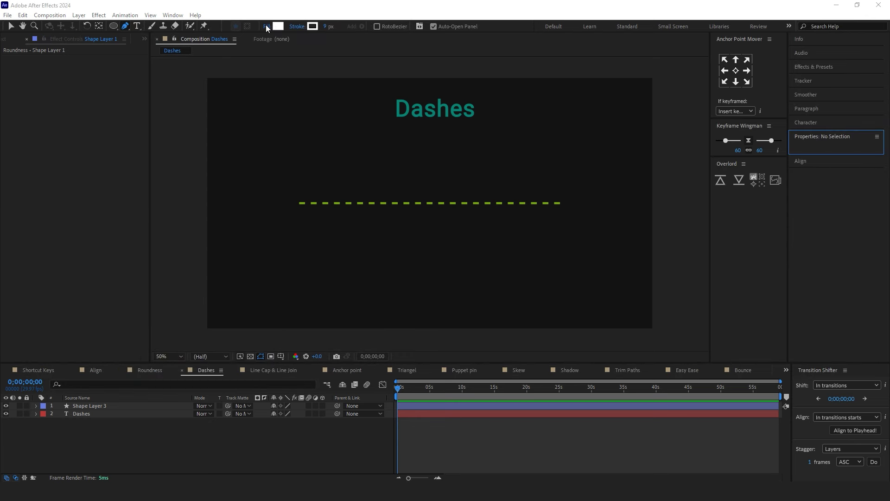
left_click(267, 26)
left_click(430, 273)
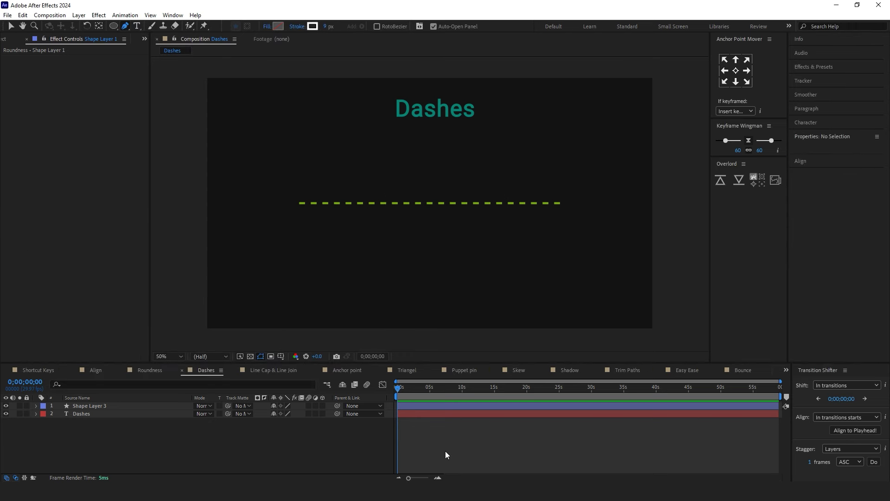
Draw a straight horizontal line just below the green dashed line, matching its length
left_click(300, 233)
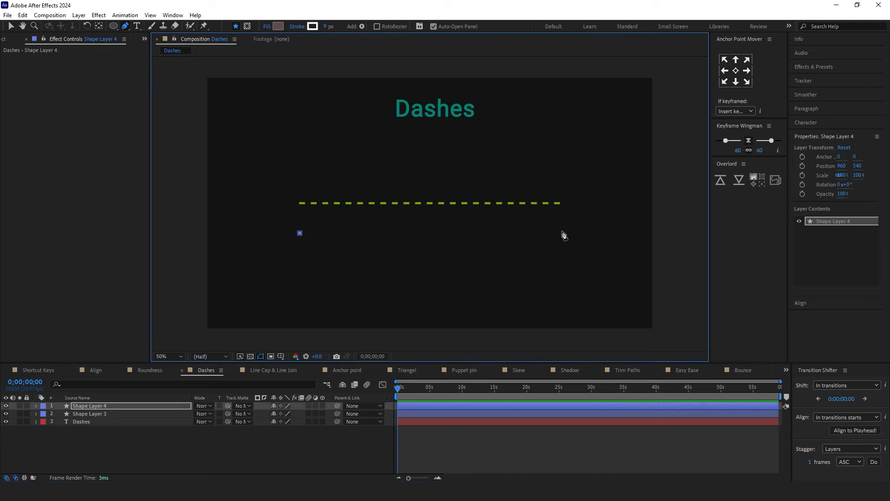
left_click(562, 233)
left_click(450, 444)
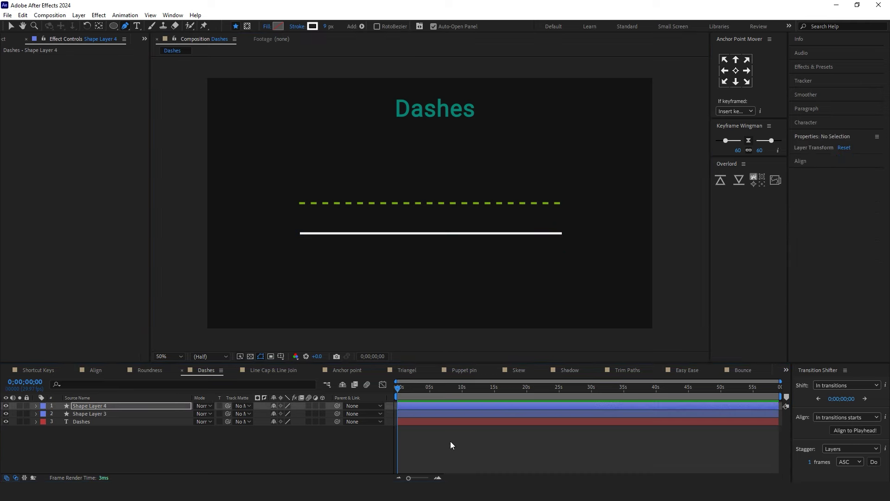
Add a dash to Stroke 1 of the white line in Shape Layer 4 and adjust its Dash length
left_click(35, 405)
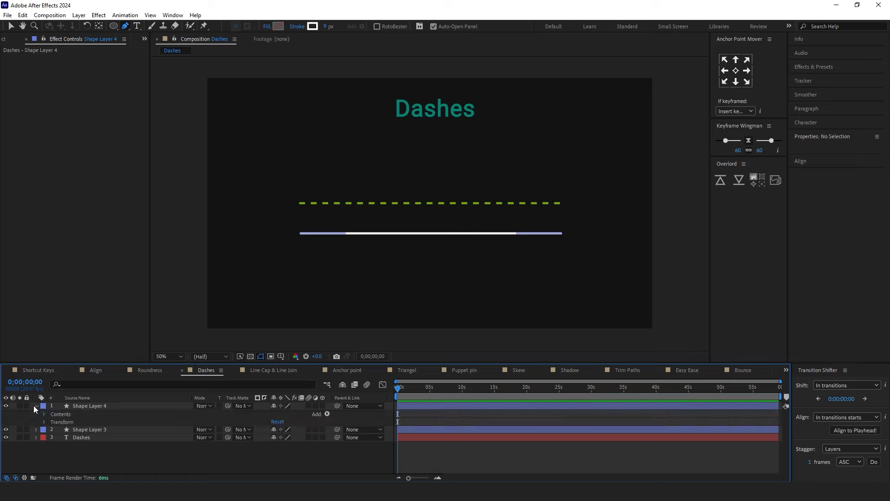
left_click(43, 411)
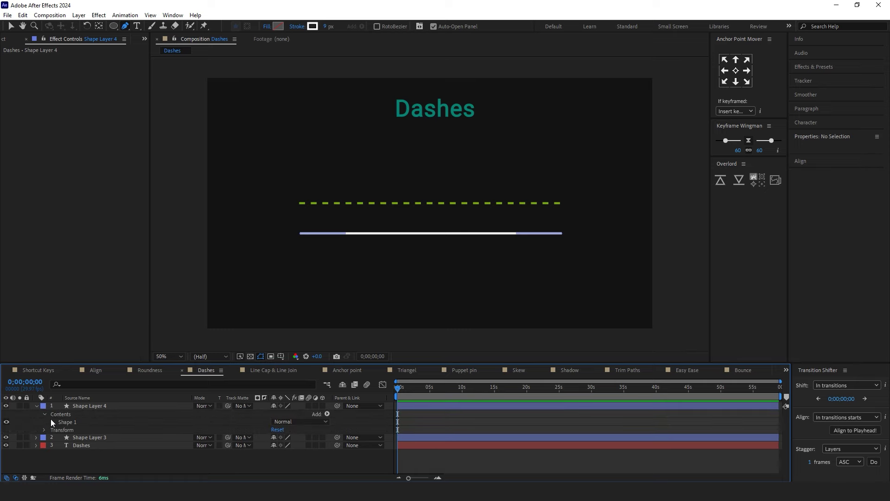
left_click(51, 419)
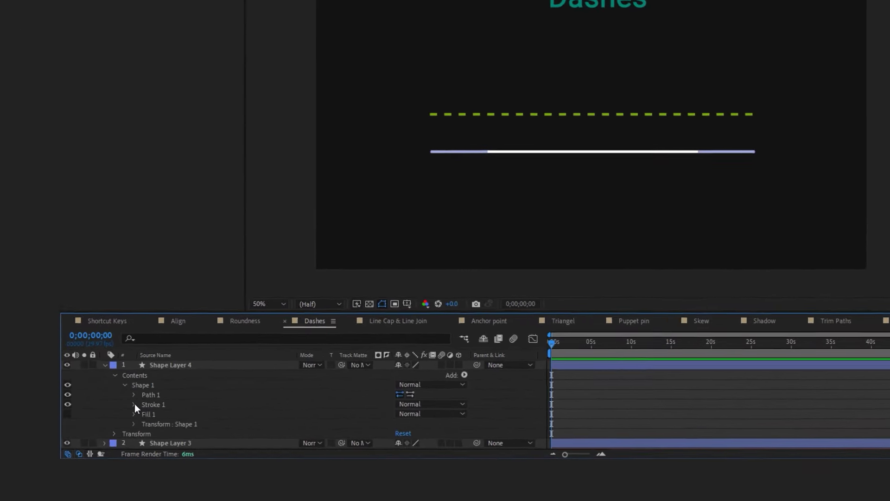
left_click(258, 348)
scroll(260, 352, "down", 2)
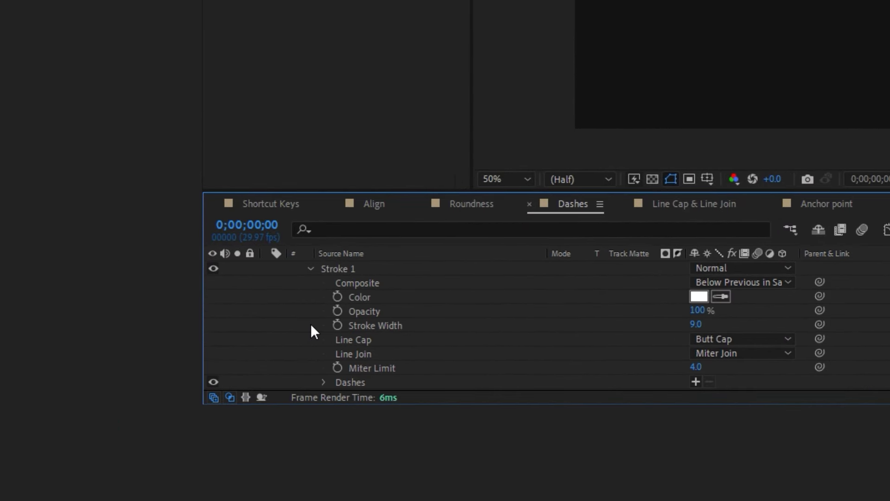
scroll(312, 328, "down", 3)
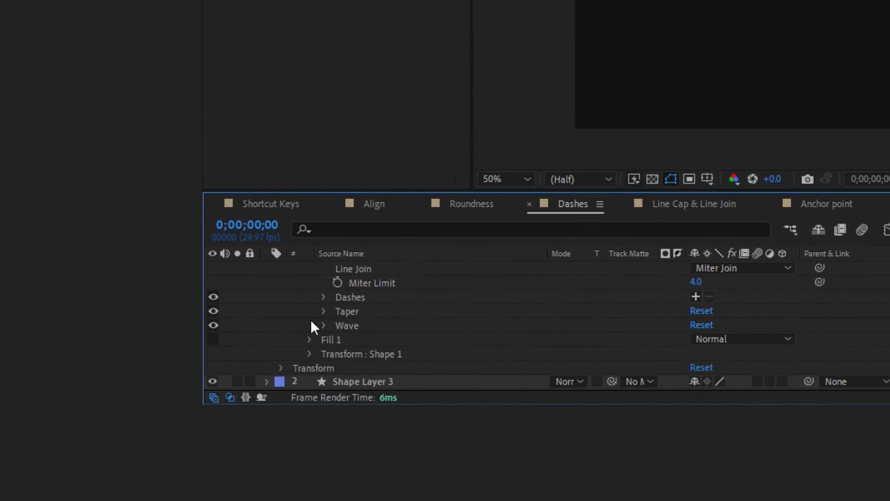
left_click(355, 302)
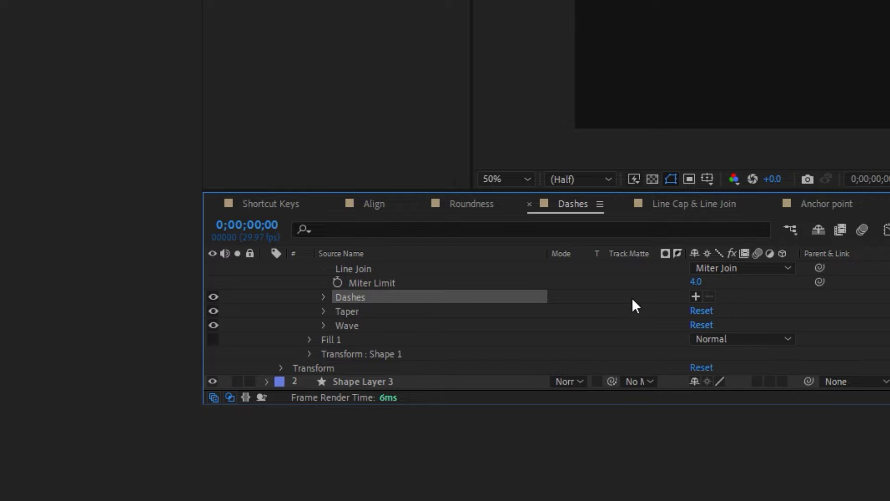
left_click(696, 296)
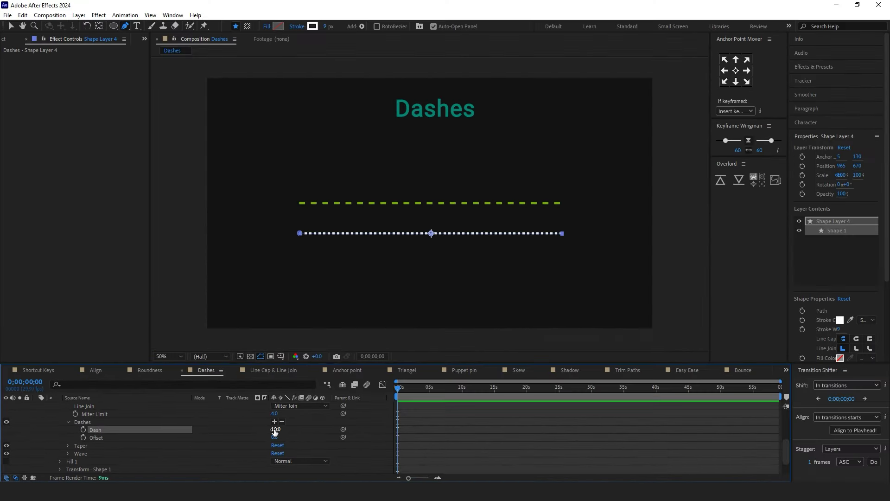
mouse_move(590, 340)
left_mouse_down()
mouse_move(581, 339)
mouse_move(593, 340)
left_mouse_up()
mouse_move(276, 429)
left_mouse_down()
mouse_move(285, 428)
mouse_move(269, 429)
left_mouse_up()
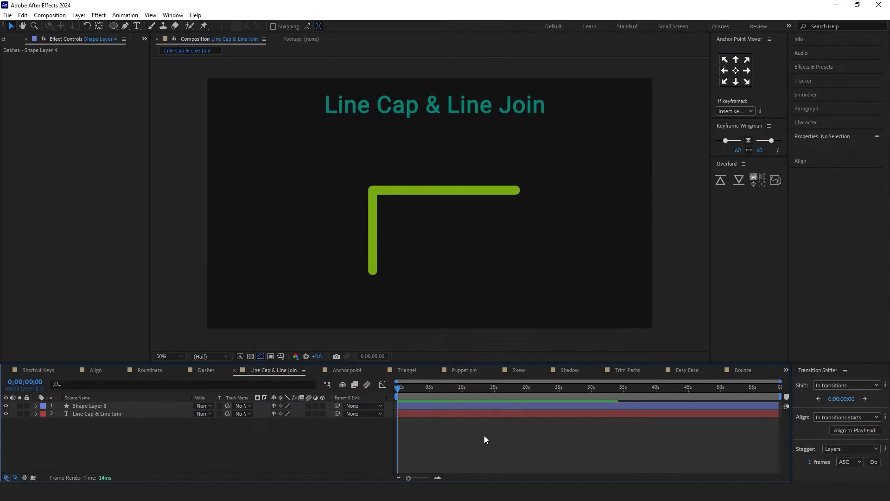
Move the green L-shaped line into the left half of the Line Cap & Line Join composition
left_click(383, 189)
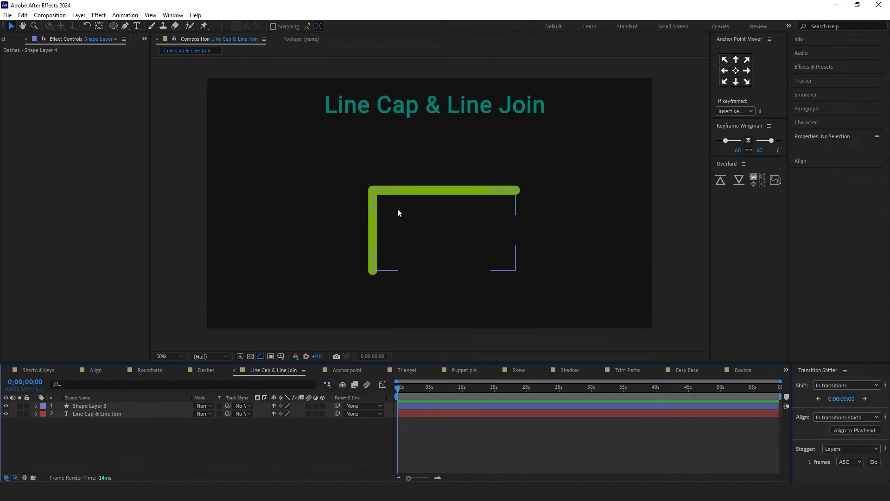
left_click_drag(346, 218, 290, 219)
left_click(453, 226)
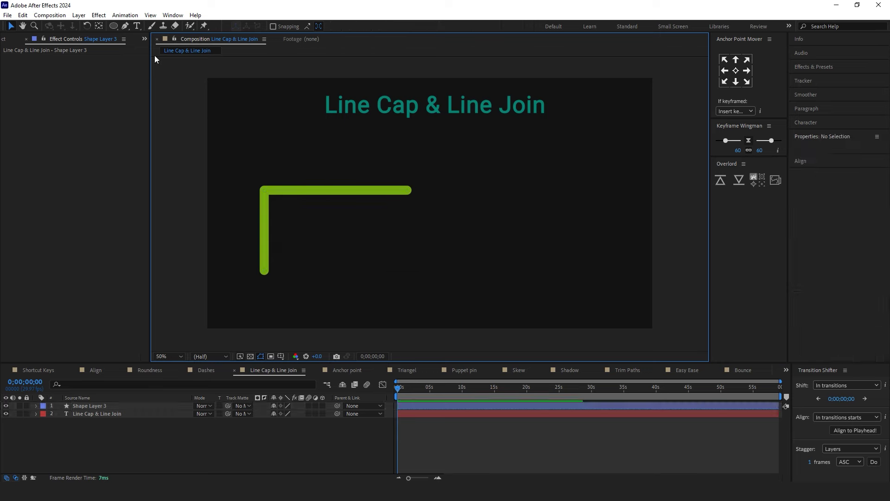
Draw an open white stepped line with five right-angled path points beside the green L-shape using the Pen tool
left_click(127, 26)
left_click(463, 253)
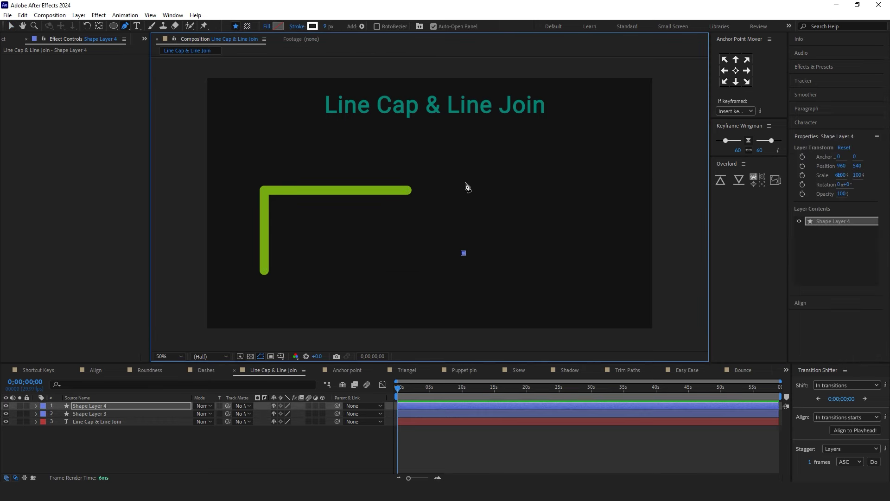
left_click(463, 182)
left_click(549, 183)
left_click(550, 254)
left_click(627, 254)
key("v")
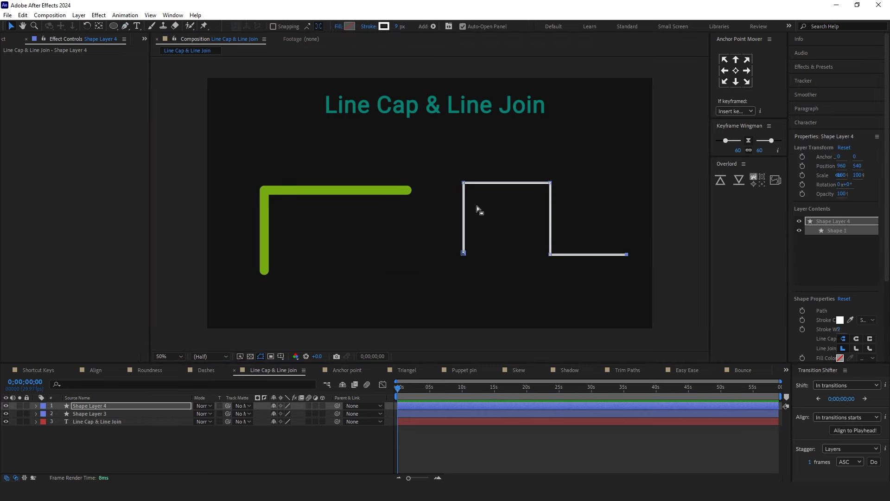
left_click(579, 308)
Set Stroke 1 of the white stepped line in Shape Layer 4 to Round Cap and Round Join
left_click(88, 406)
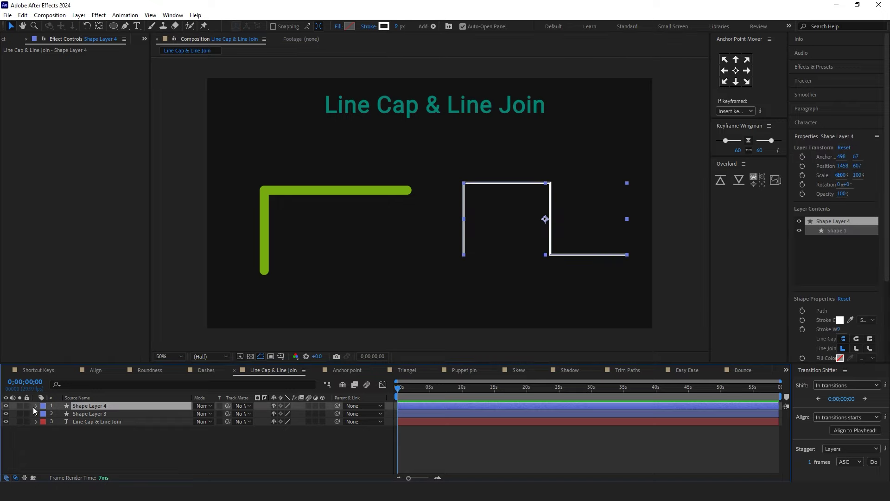
left_click(36, 406)
left_click(59, 406)
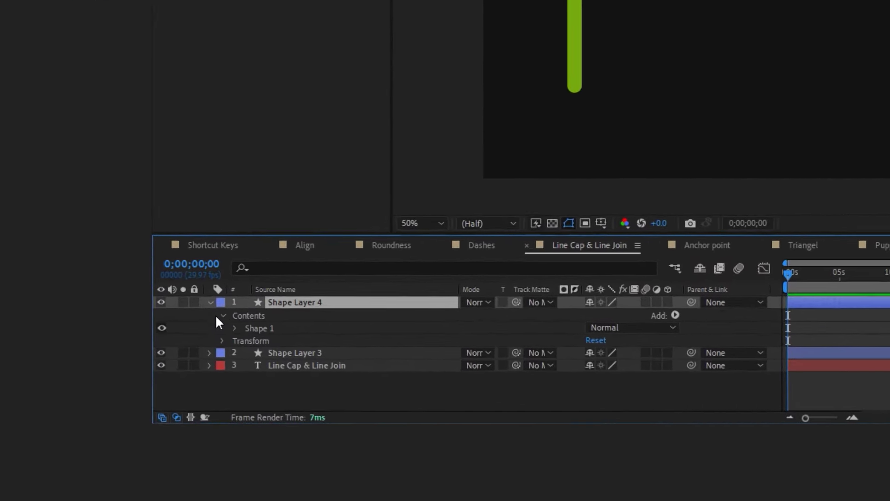
left_click(280, 305)
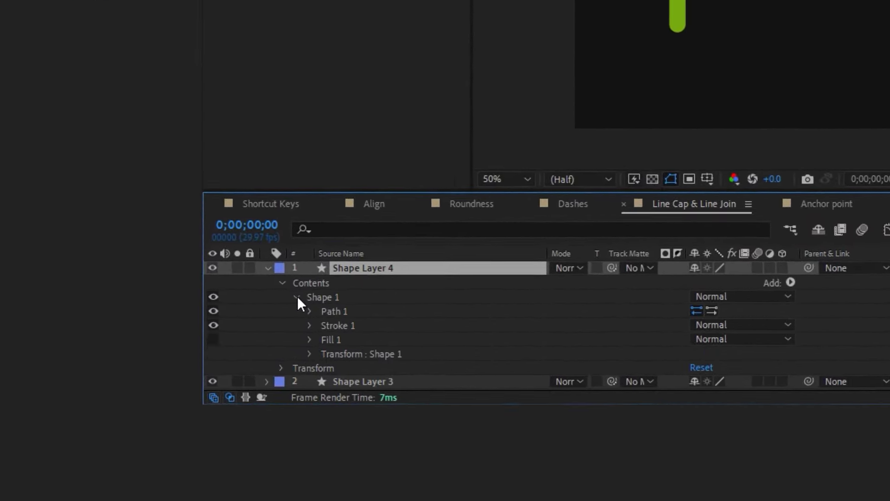
left_click(310, 326)
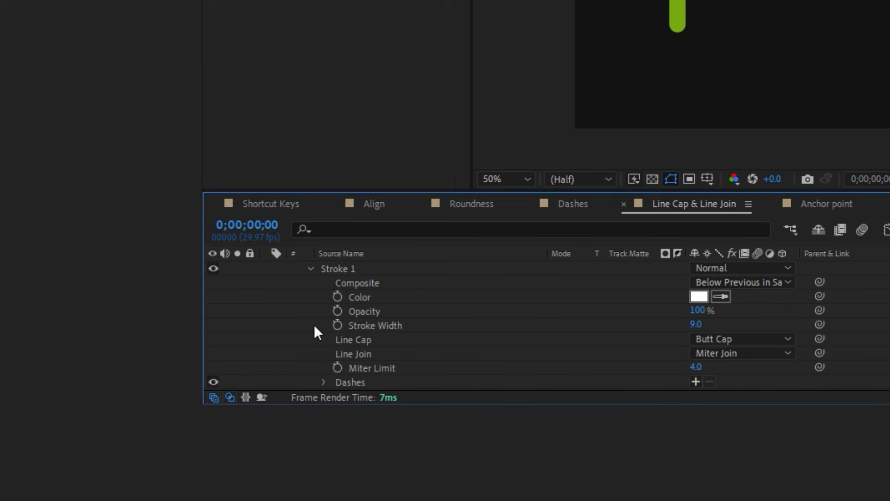
left_click(743, 337)
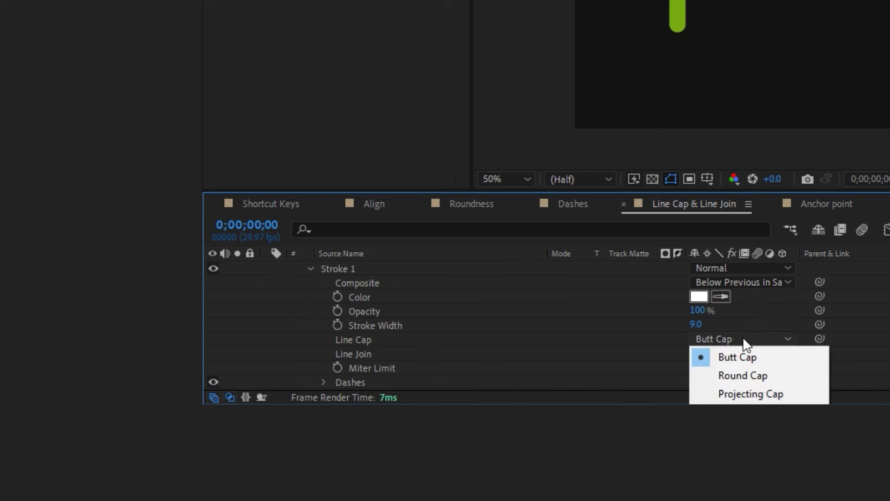
left_click(800, 377)
left_click(762, 356)
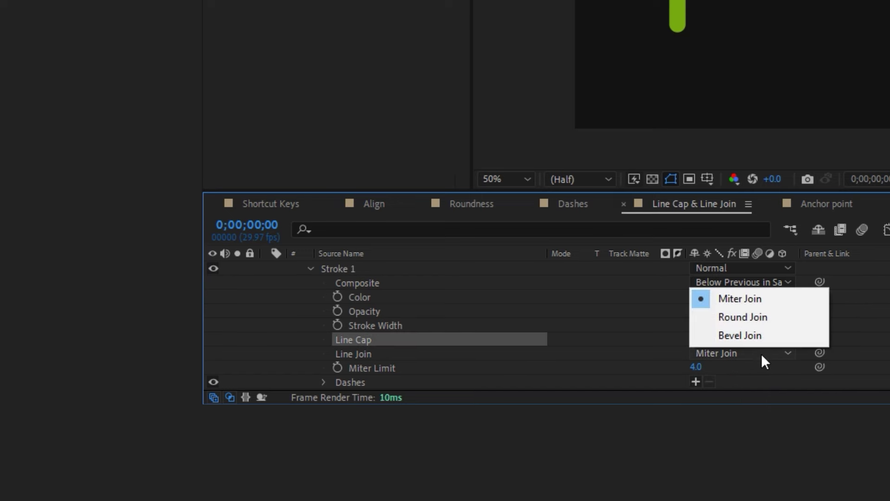
left_click(783, 314)
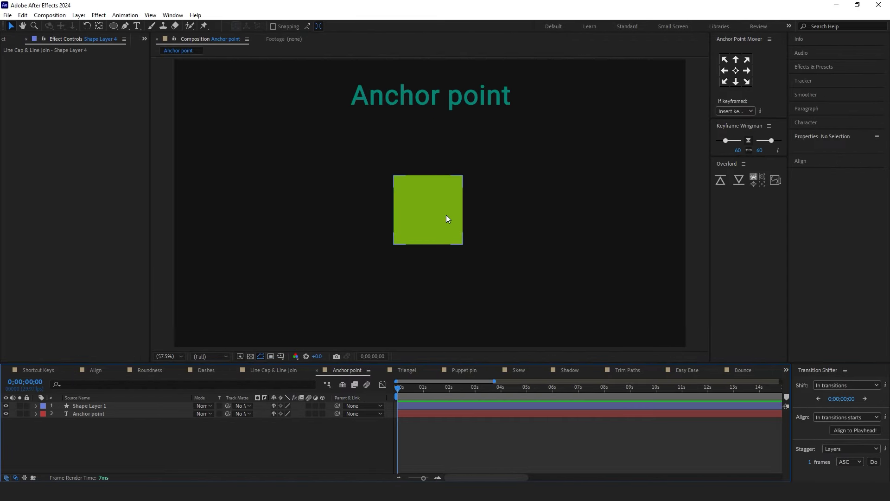
Scale up the green square in the Anchor point composition to about 137.6%, keeping its proportions
left_click(460, 235)
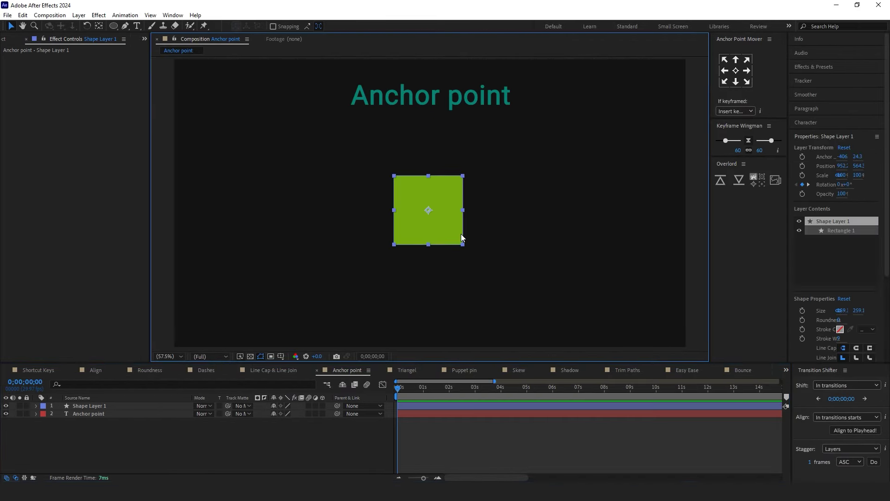
left_click_drag(462, 245, 475, 258)
left_click(431, 274)
left_click(429, 211)
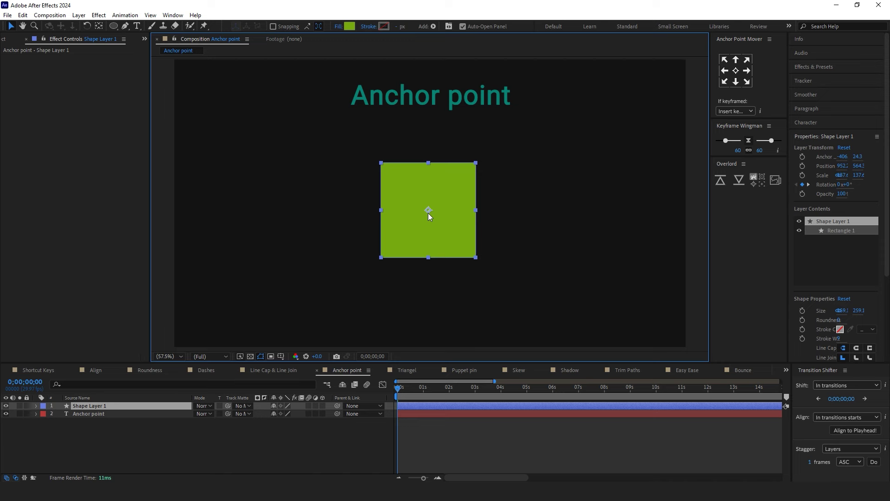
Move the green square's anchor point from its centre to its lower-right corner with the Pan Behind tool
left_click(99, 26)
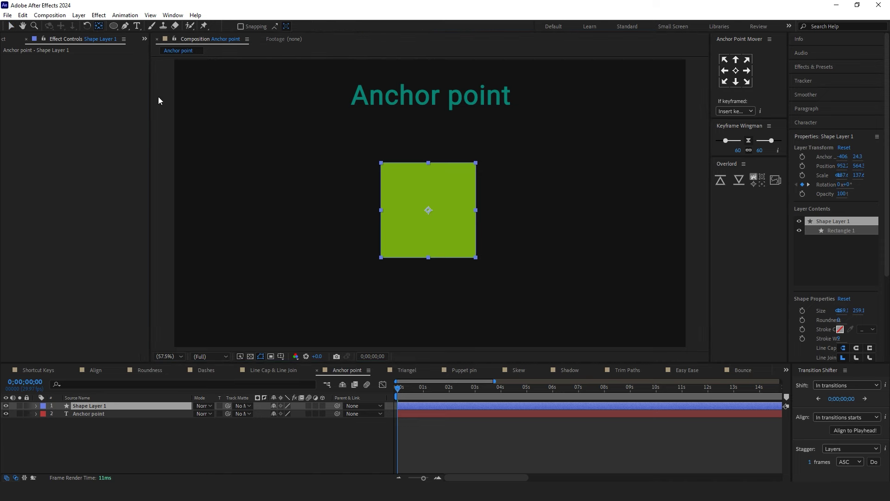
left_click_drag(430, 210, 474, 255)
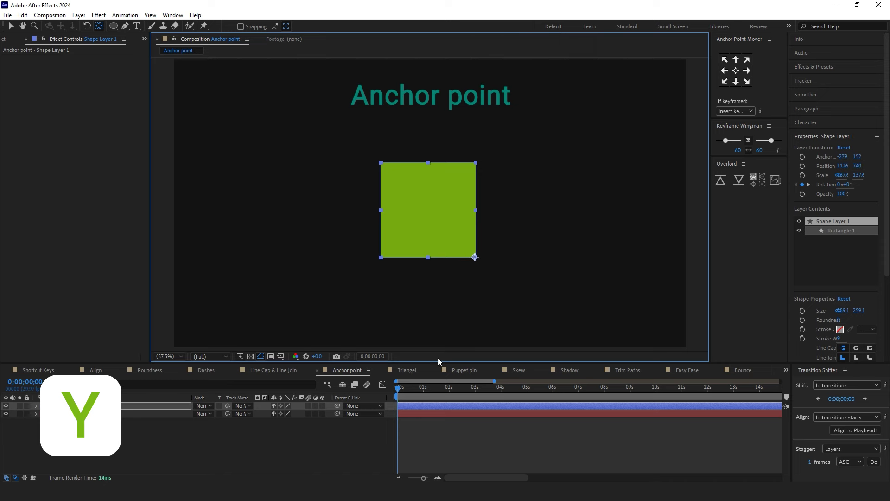
left_click(417, 434)
Replace the Rotation keyframes of Shape Layer 1 with new ones at 0 seconds and 1 second
left_click(84, 406)
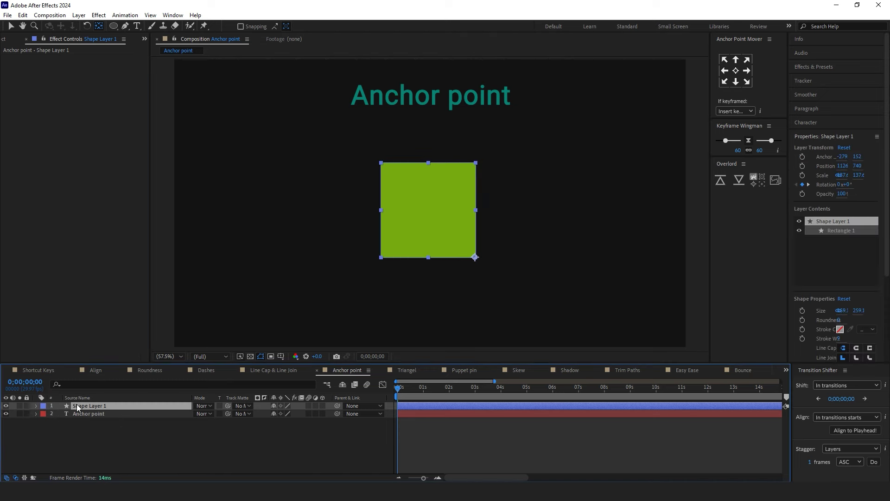
key("u")
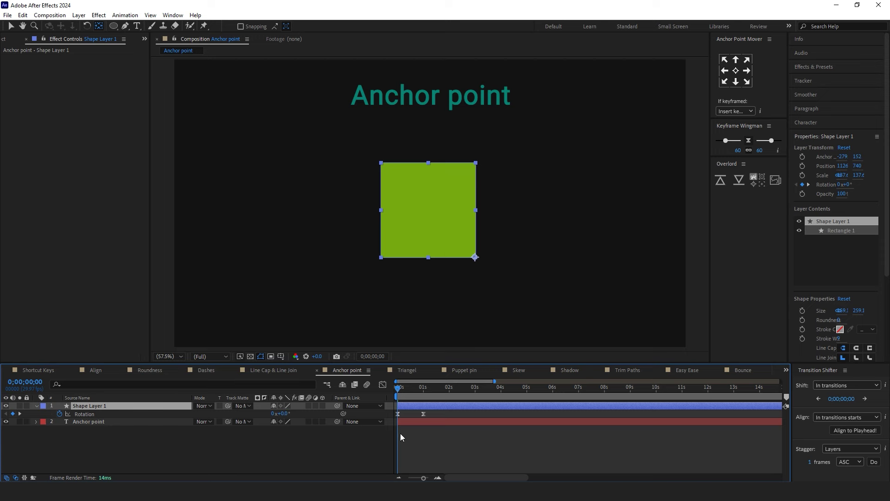
double_click(59, 413)
key("shift+Page_Down")
key("shift+Page_Down")
key("shift+Page_Down")
left_click(12, 413)
key("Home")
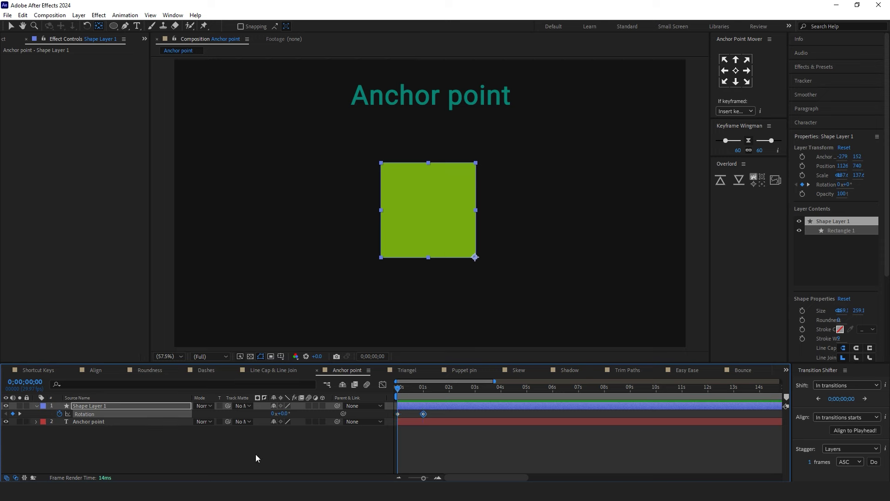
Set the green square's Rotation to 90° at the 1-second keyframe and scrub back to the start to preview it
key("shift+Page_Down")
key("shift+Page_Down")
key("shift+Page_Down")
left_click_drag(281, 413, 302, 414)
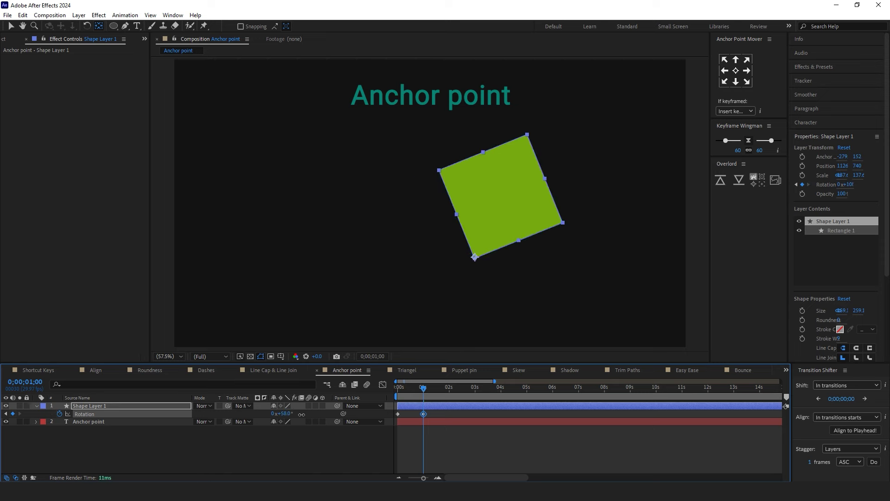
left_click(283, 413)
type("0")
key("Return")
left_click(302, 440)
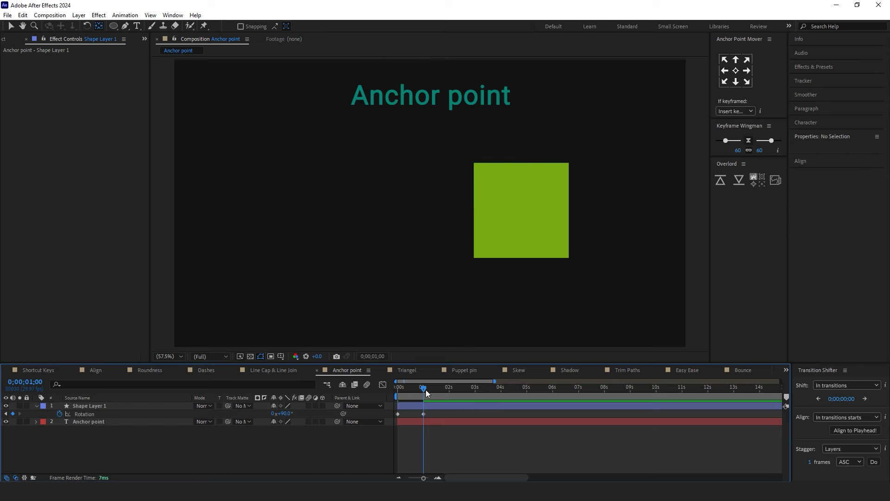
left_click(398, 394)
mouse_move(398, 394)
left_mouse_down()
mouse_move(408, 394)
mouse_move(397, 394)
left_mouse_up()
left_click(413, 405)
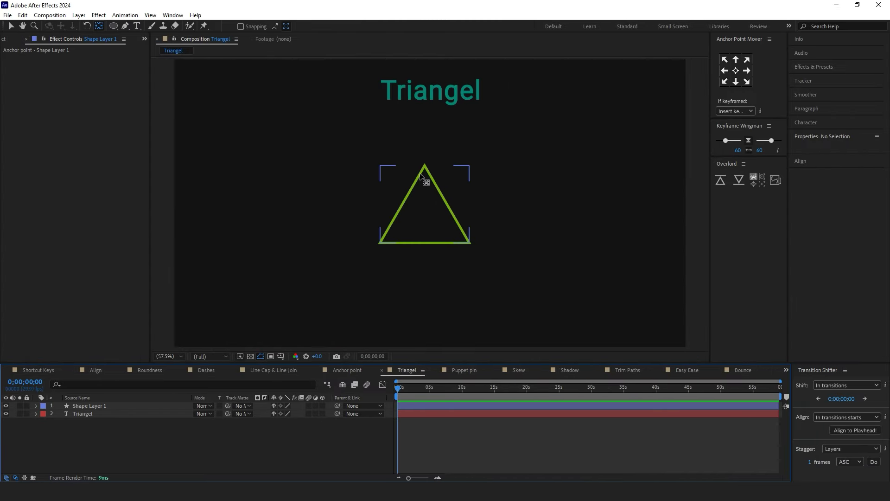
Move the green triangle into the left half of the Triangel composition
left_click(200, 130)
key("v")
left_click_drag(441, 228, 301, 228)
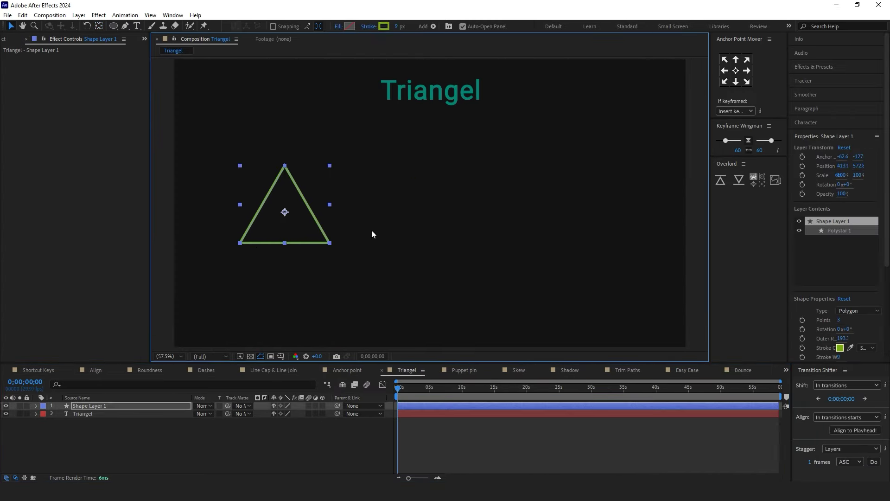
left_click(368, 230)
Draw a white-stroked polygon with an outer radius of about 190.5 to the right of the green triangle
left_click(114, 28)
left_click(131, 31)
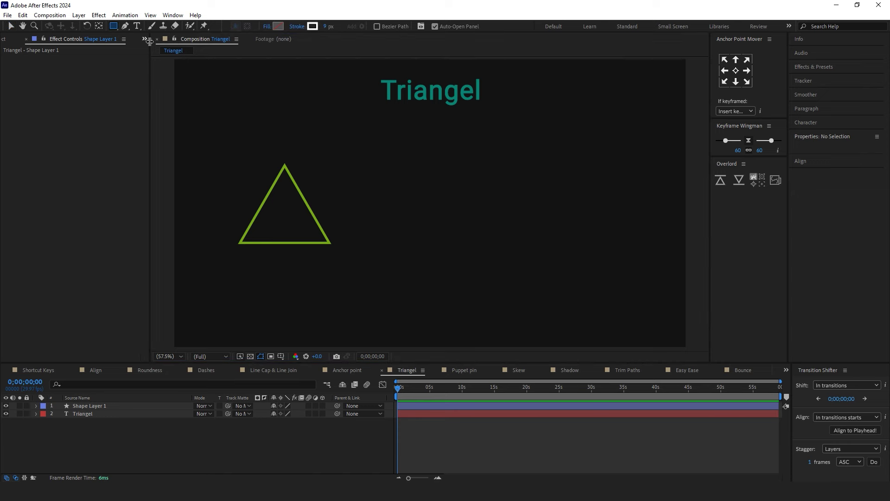
left_click(439, 420)
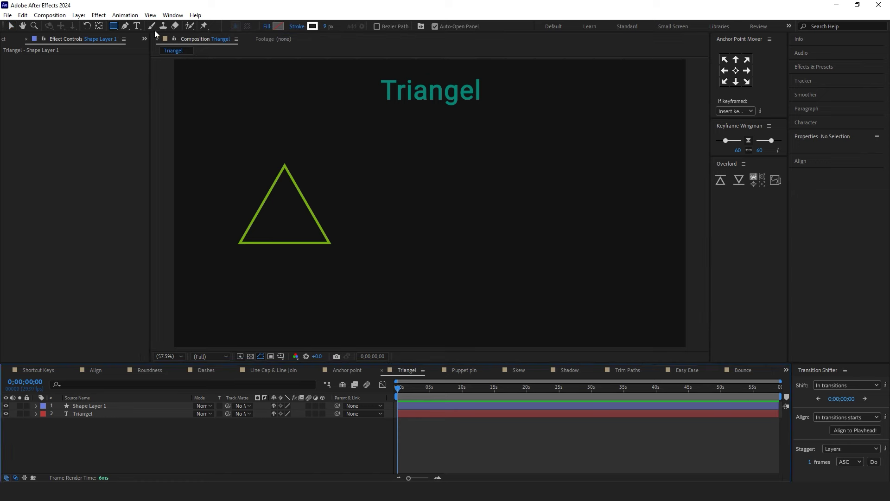
left_click_drag(115, 27, 148, 48)
left_click_drag(402, 165, 443, 202)
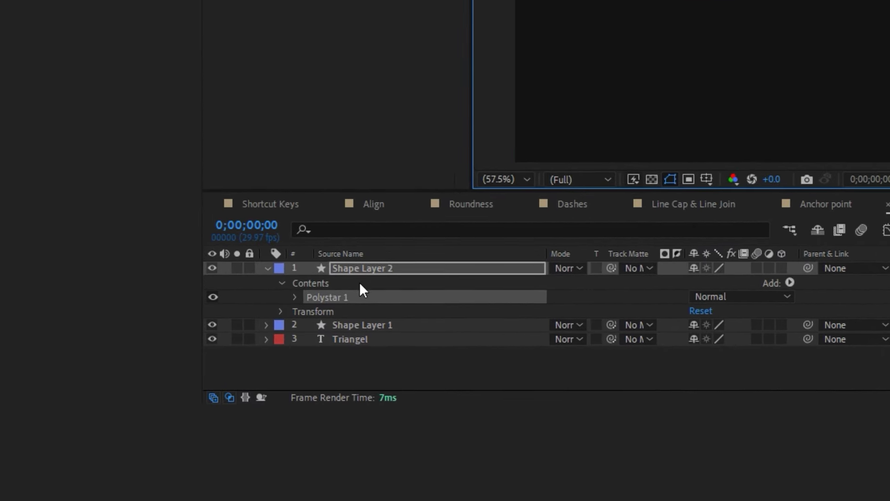
Reduce the Points value of Polystar Path 1 in Shape Layer 2 to turn the polygon into a triangle
left_click(296, 297)
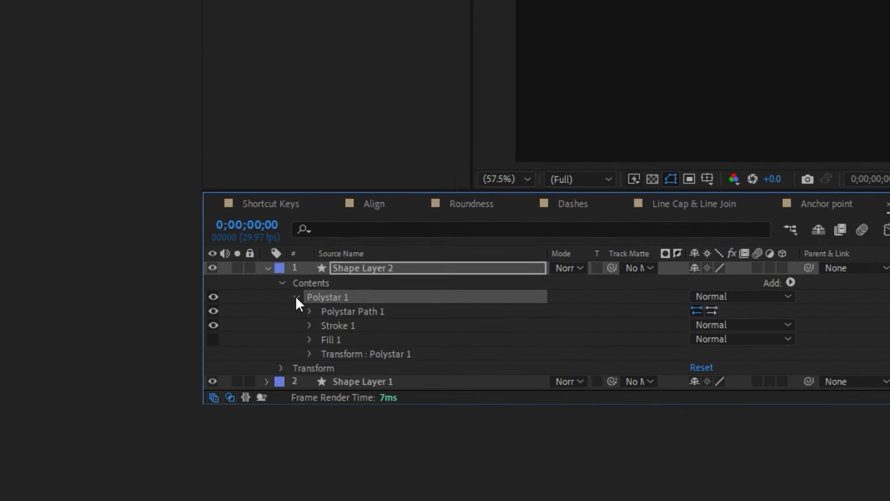
left_click(294, 297)
left_click(295, 297)
left_click(309, 311)
scroll(380, 319, "down", 2)
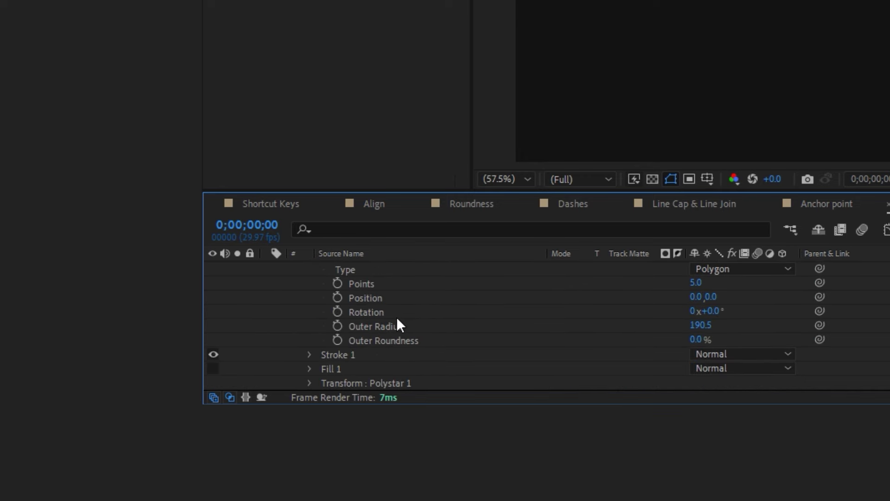
scroll(511, 328, "up", 3)
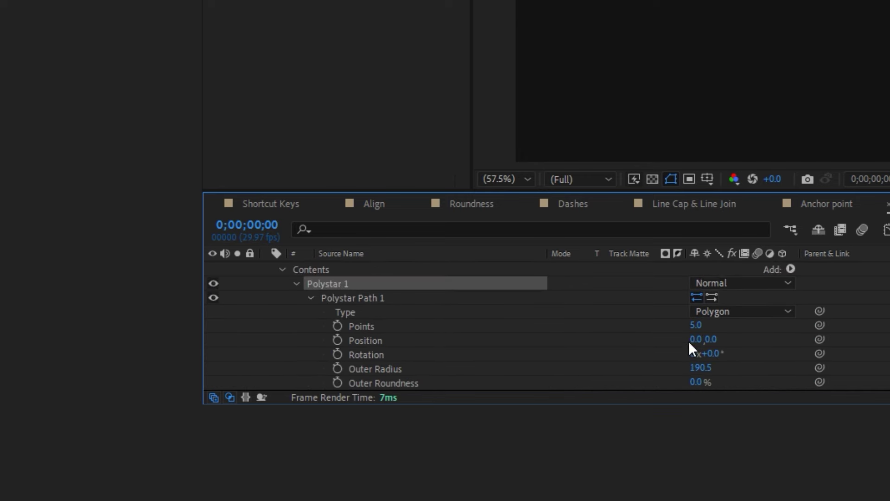
left_click_drag(534, 373, 523, 374)
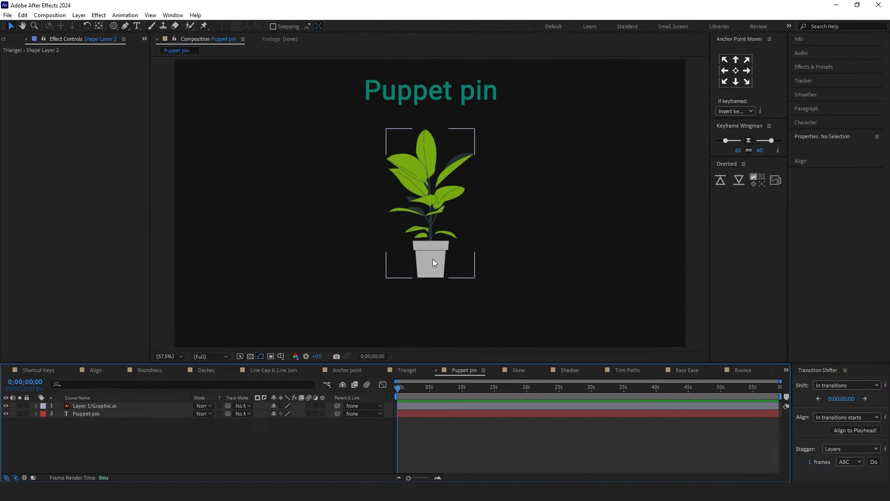
Place Puppet pins on the pot's four corners and one on the plant's upper stem, and test bending the plant with it
left_click(433, 259)
left_click(204, 25)
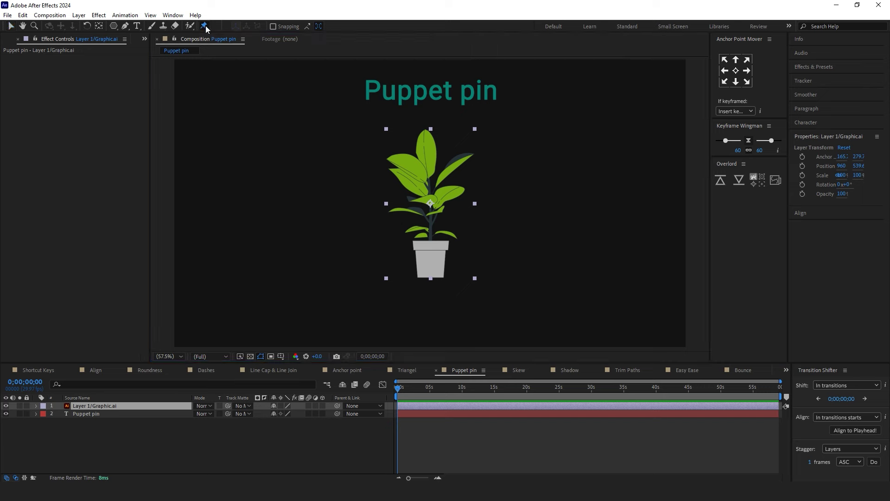
left_click(419, 276)
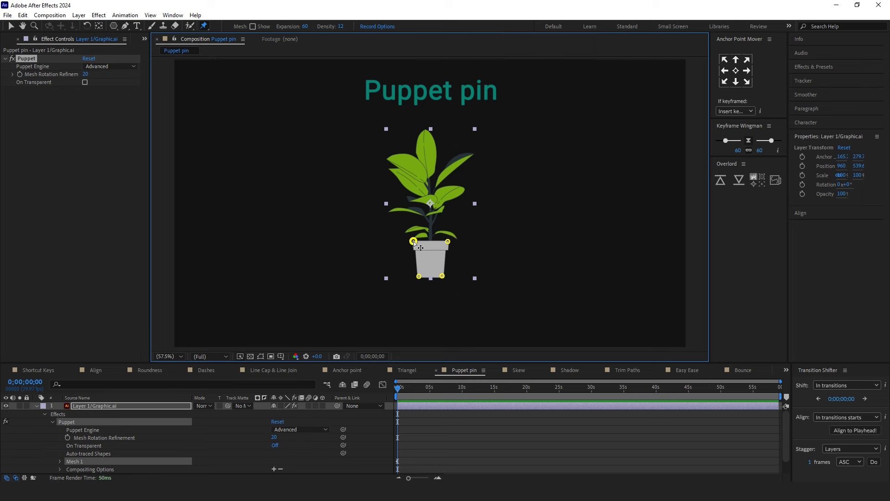
left_click(430, 163)
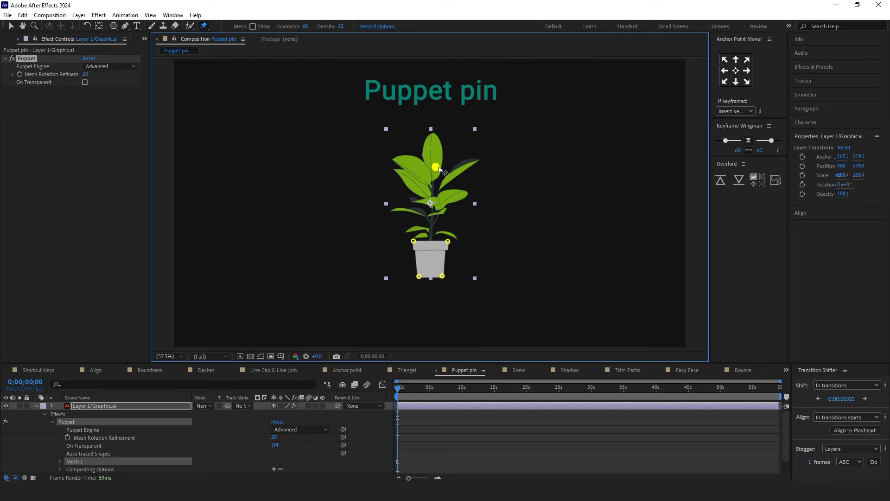
mouse_move(429, 163)
left_mouse_down()
mouse_move(439, 168)
mouse_move(411, 169)
mouse_move(441, 172)
mouse_move(419, 169)
left_mouse_up()
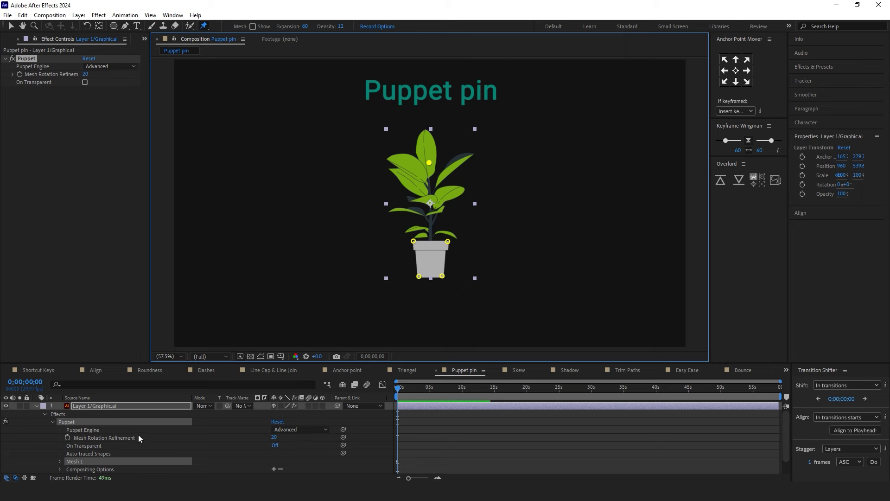
Reveal the puppet pin Position keyframes of Layer 1/Graphic.ai and place the playhead at 1 second
left_click(107, 407)
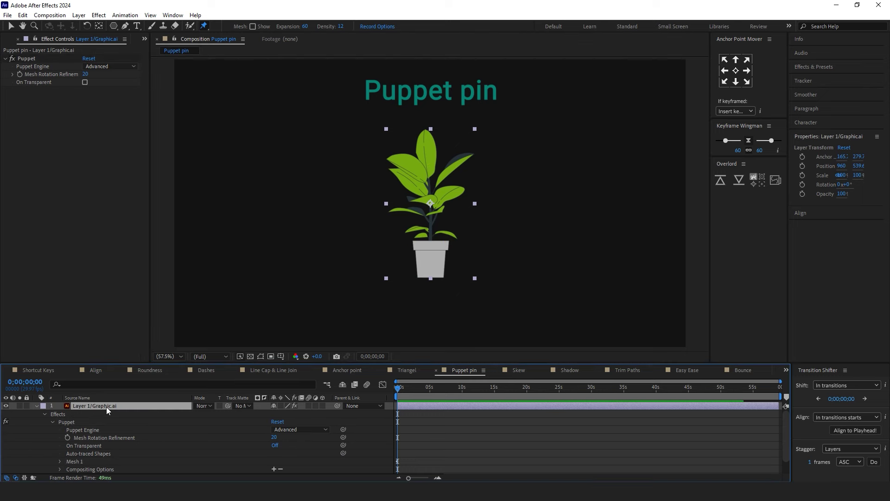
key("u")
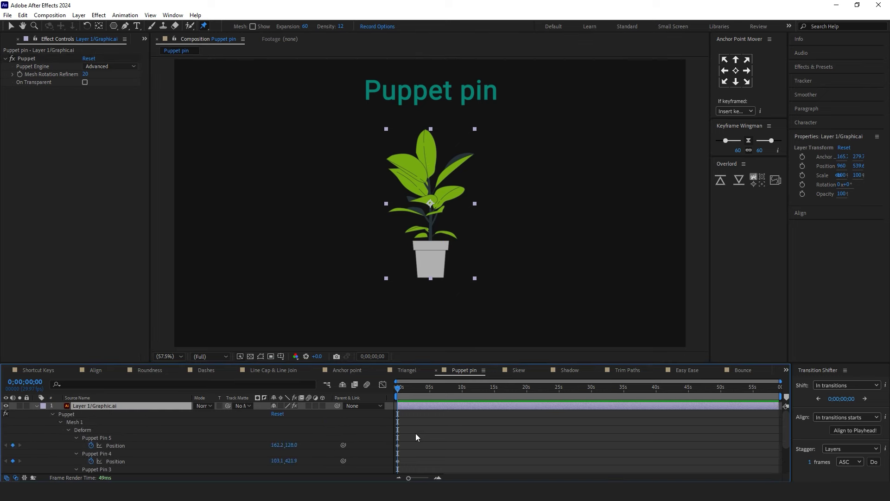
scroll(409, 440, "down", 3)
key("equal")
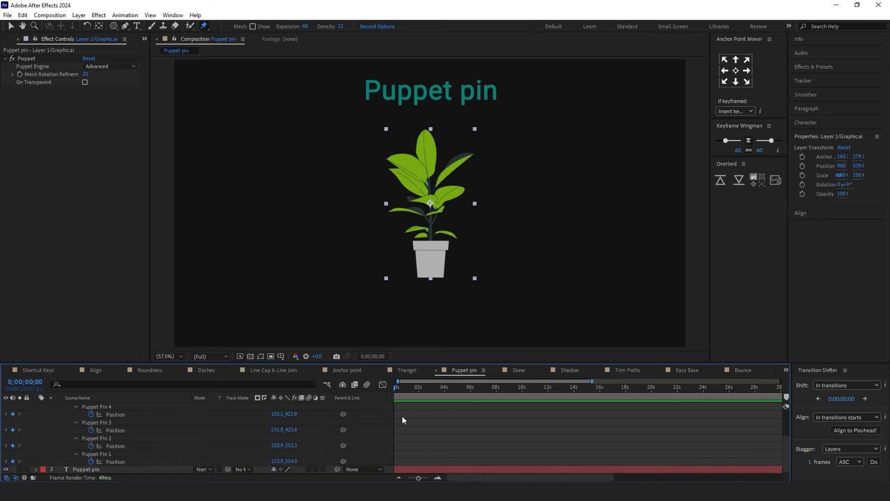
key("equal")
left_click_drag(406, 394, 423, 399)
left_click(437, 399)
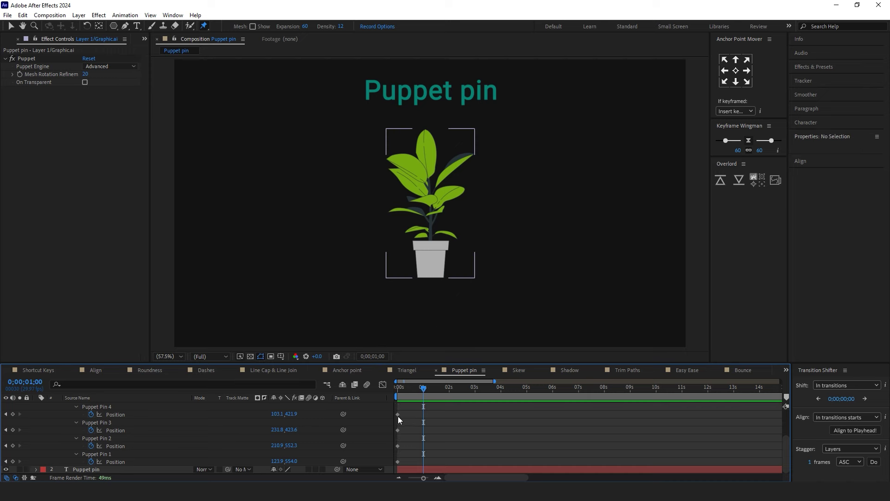
Animate the upper stem pin to bend the plant right at 1 second and back at 2 seconds, and return to the start
left_click(26, 58)
key("v")
left_click_drag(431, 165, 443, 165)
left_click_drag(433, 388, 449, 388)
left_click_drag(443, 164, 429, 165)
left_click(557, 427)
key("Home")
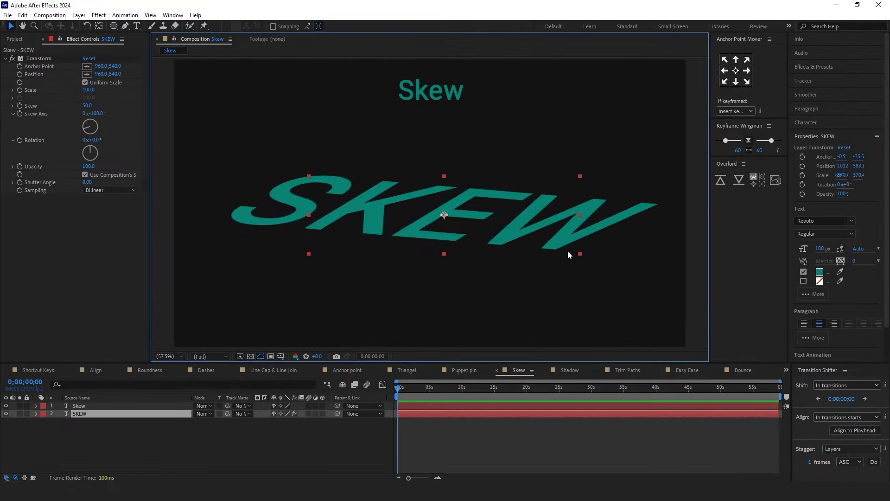
Shrink the slanted SKEW text into the lower-right area of the Skew composition and deselect it
left_click_drag(569, 254, 656, 330)
key("ctrl+shift+a")
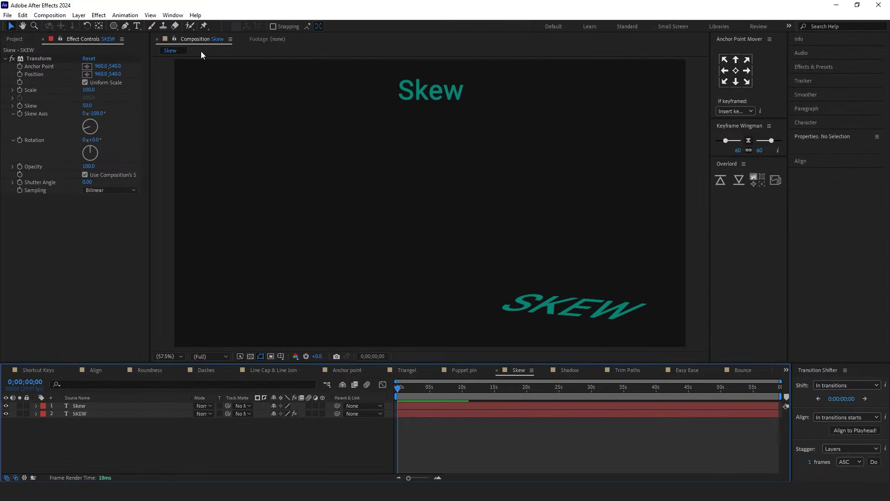
Add a text layer reading TEXT to the Skew composition, enlarge it near the centre and deselect it
left_click(136, 26)
left_click(390, 196)
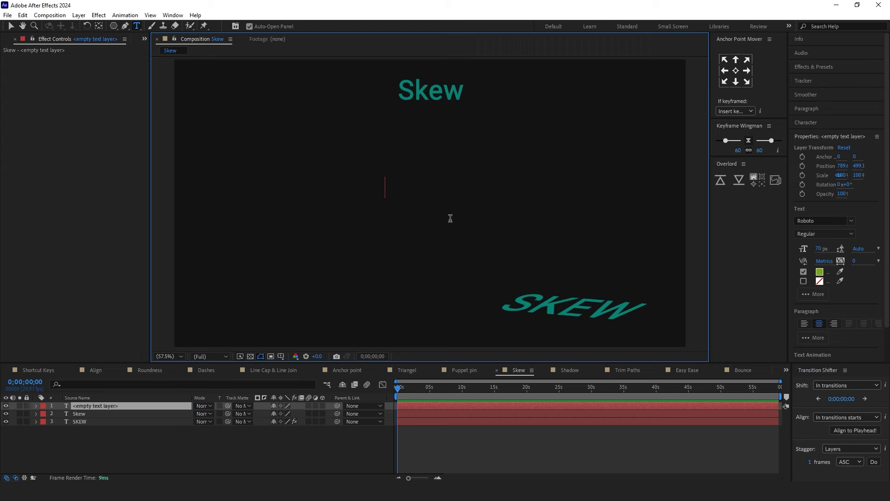
type("TEXT")
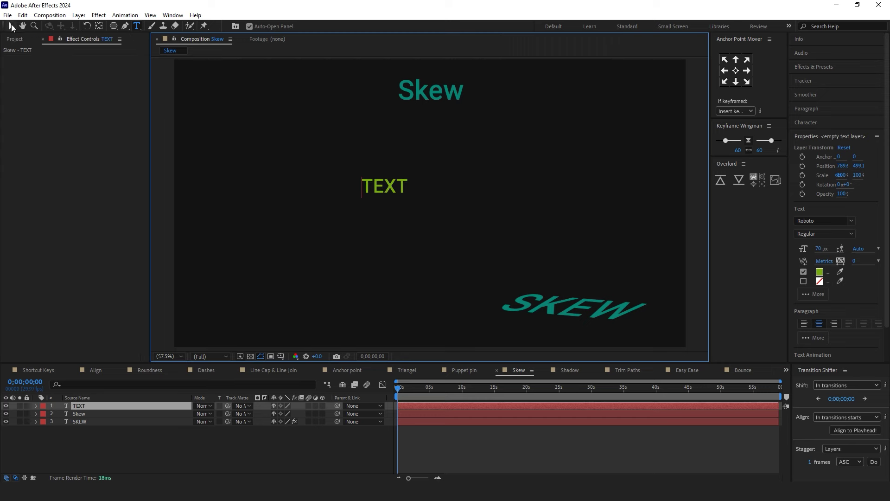
left_click(12, 27)
left_click_drag(410, 176, 544, 201)
left_click(544, 201)
Find the Transform effect under Distort by searching for "trans" and apply it to the TEXT layer
left_click(836, 68)
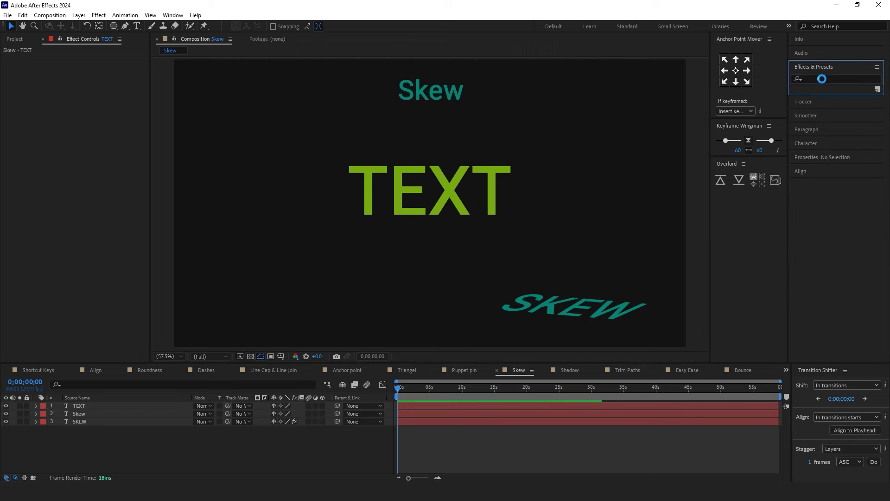
type("trans")
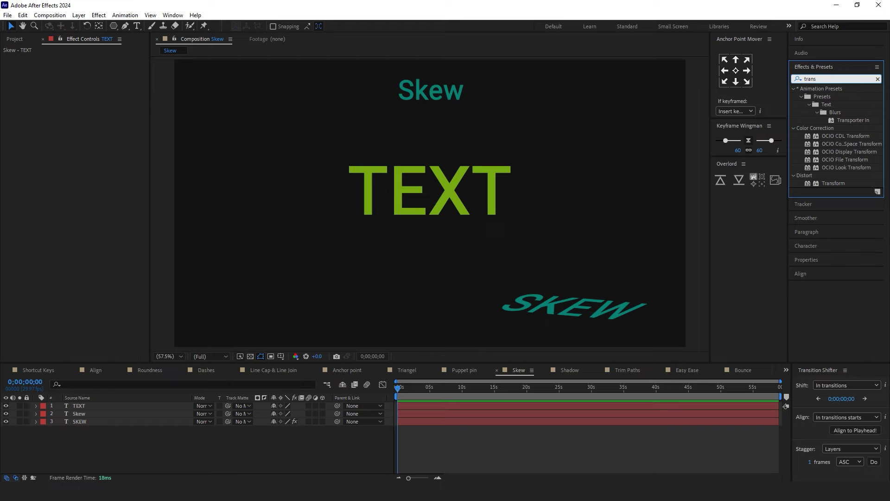
left_click(835, 183)
left_click_drag(836, 185, 429, 192)
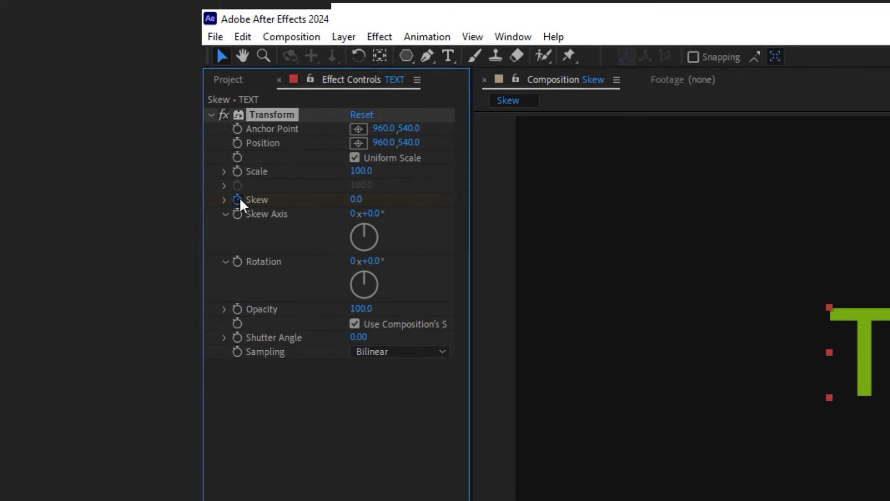
Set the TEXT layer's Transform skew to -33, anchor point to about 1019, 611 and rotation to 25°
mouse_move(353, 198)
left_mouse_down()
mouse_move(397, 201)
mouse_move(352, 201)
mouse_move(363, 206)
mouse_move(353, 216)
mouse_move(330, 212)
mouse_move(342, 200)
left_mouse_up()
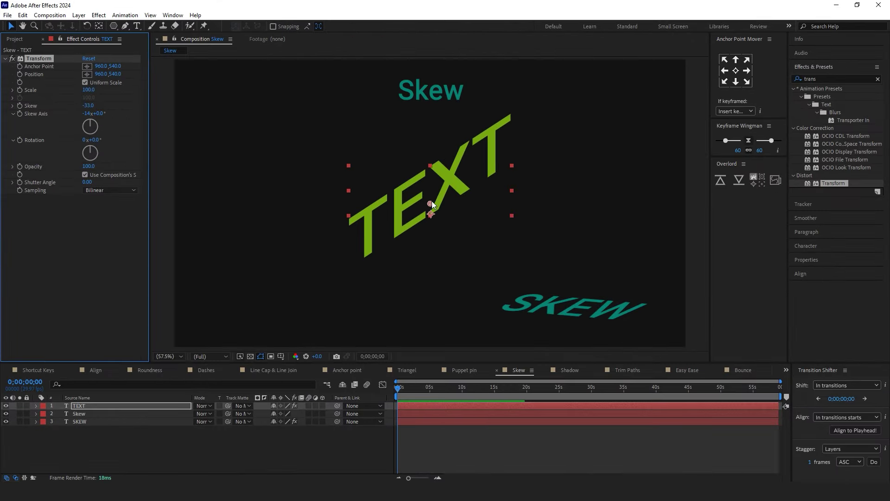
left_click_drag(445, 208, 462, 229)
mouse_move(91, 147)
left_mouse_down()
mouse_move(95, 157)
mouse_move(92, 148)
left_mouse_up()
left_click(446, 446)
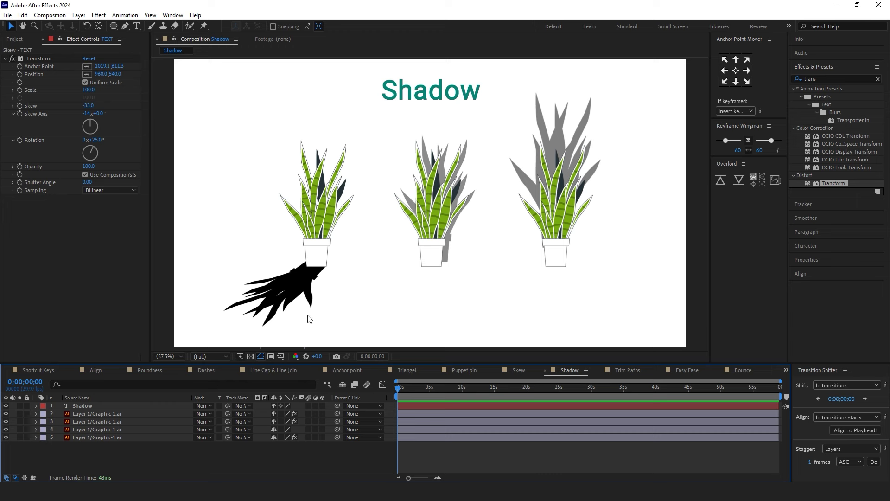
Delete the black shadow layer under the left plant and remove the shadow effects from the middle and right plants
left_click(291, 304)
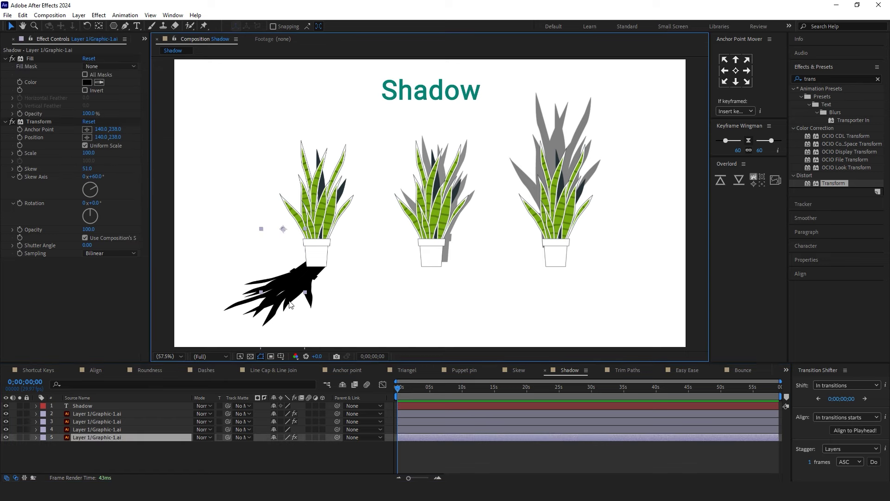
key("Delete")
left_click(434, 199)
left_click(48, 60)
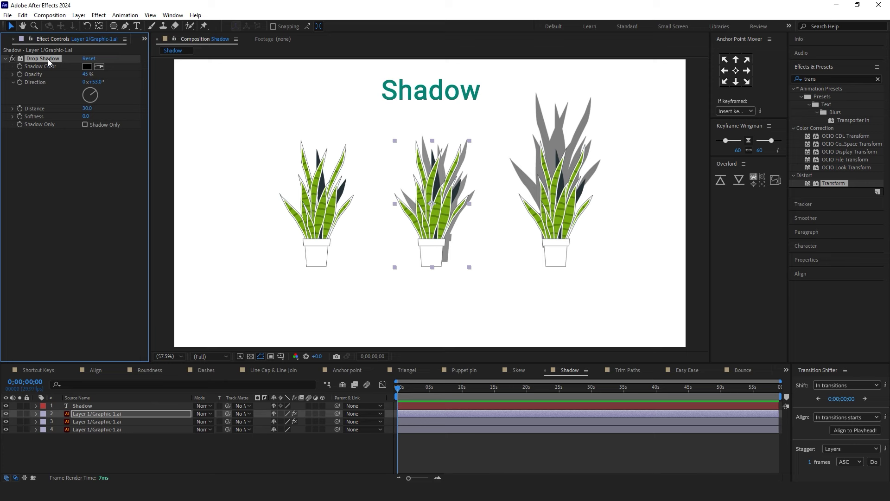
key("Delete")
key("ctrl+Down")
left_click(47, 59)
key("Delete")
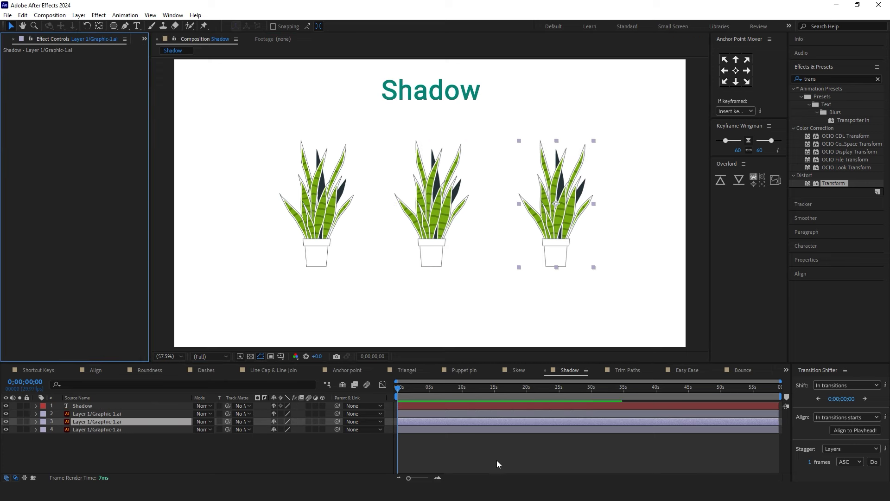
Duplicate the left plant's Layer 1/Graphic-1.ai and rotate the copy upside down
left_click(293, 246)
left_click(121, 441)
left_click(112, 431)
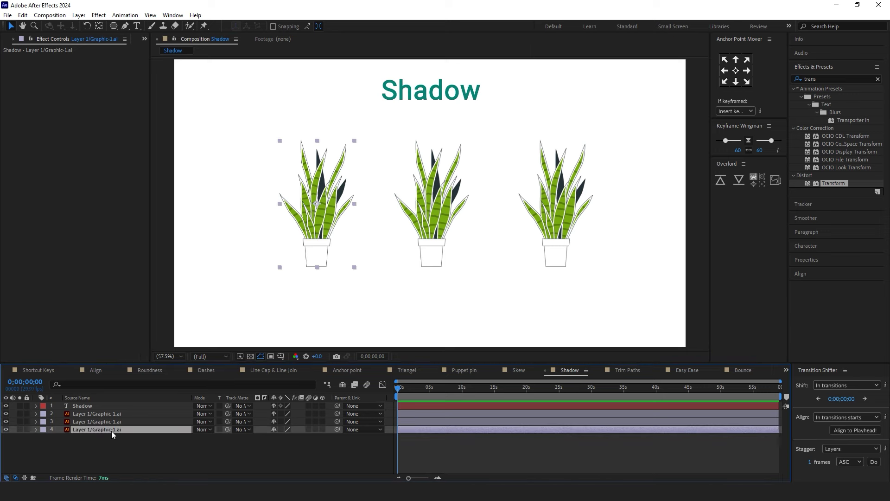
key("ctrl+d")
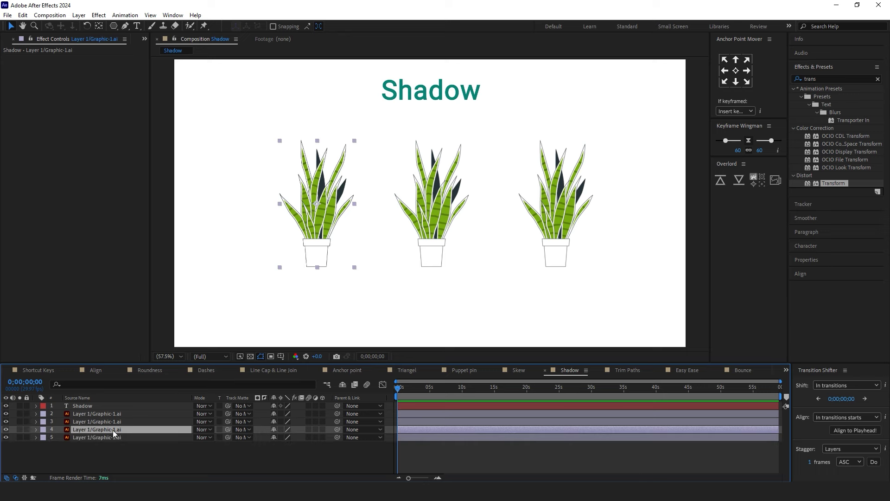
left_click(90, 26)
left_click_drag(335, 180, 279, 273)
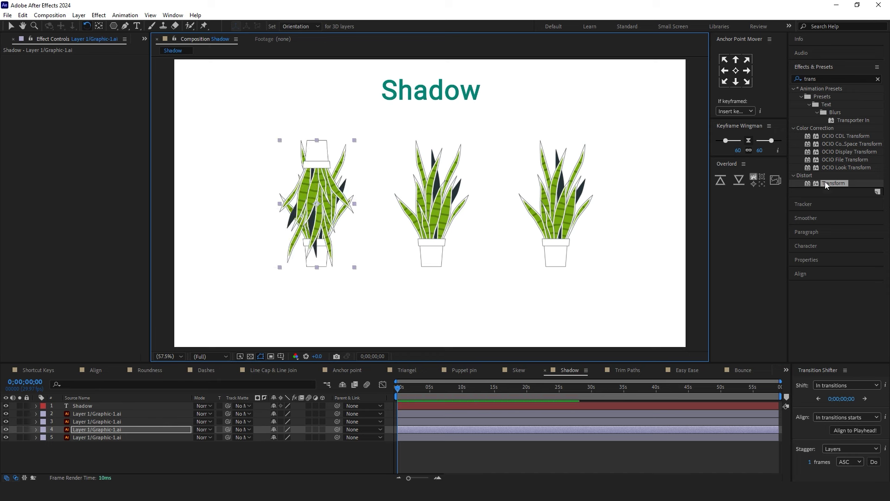
Apply the Transform effect to the upside-down plant copy and place it directly below the original pot
left_click(825, 77)
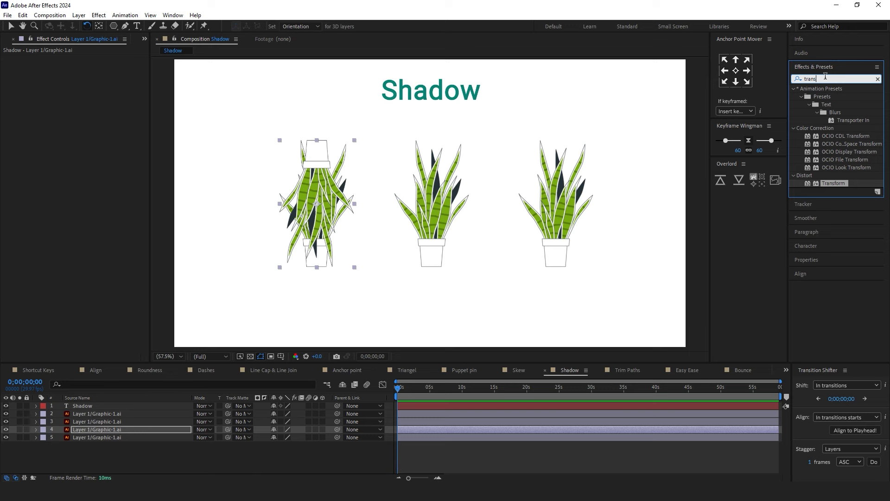
left_click_drag(837, 186, 316, 291)
key("v")
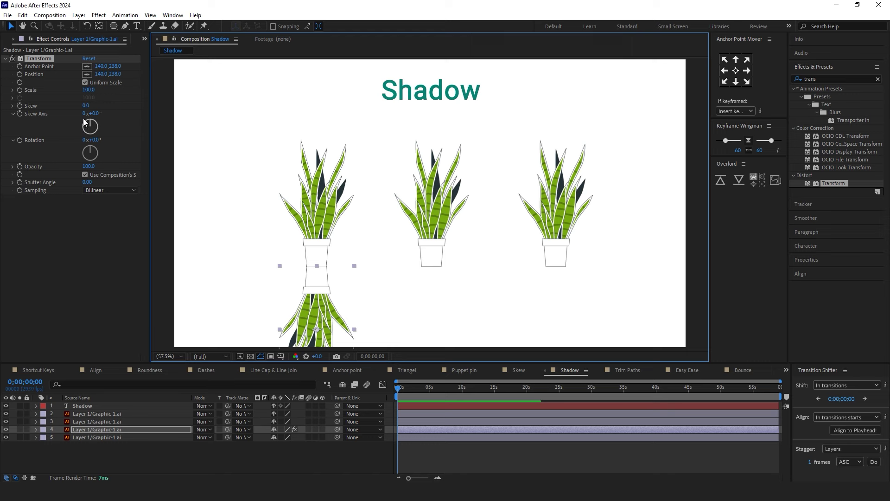
Set the flipped copy's Transform skew to 1 and rotation to 16°, and move it against the original pot's base
left_click_drag(87, 109, 103, 108)
left_click_drag(89, 152, 91, 151)
left_click_drag(84, 108, 81, 106)
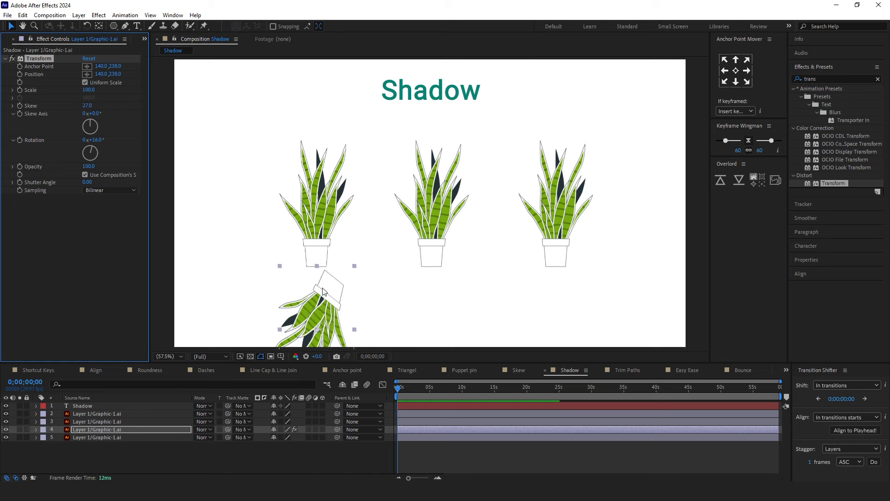
left_click_drag(80, 106, 76, 107)
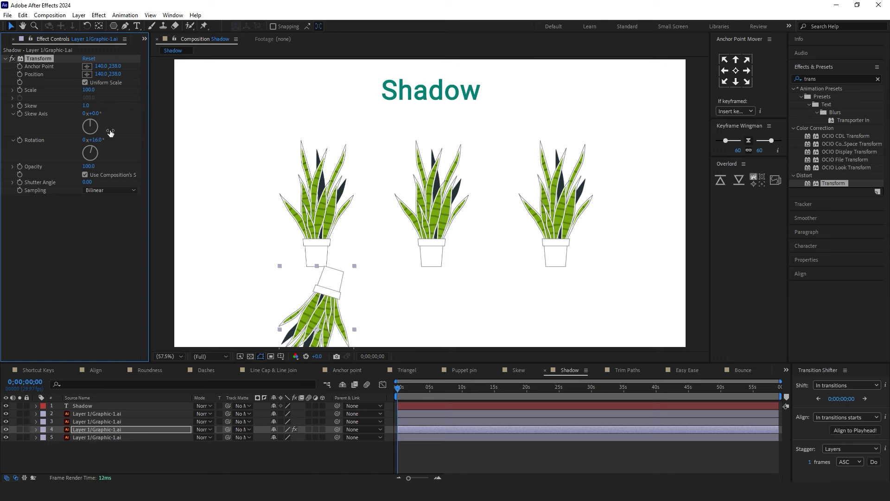
left_click_drag(334, 300, 317, 286)
left_click(482, 456)
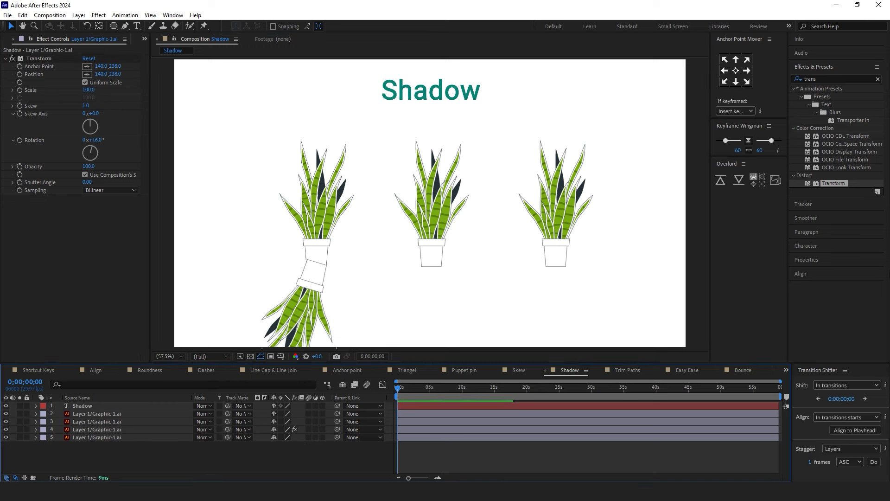
Apply the Fill effect to the flipped plant copy and set its fill color to black, 000000
double_click(817, 78)
type("fill")
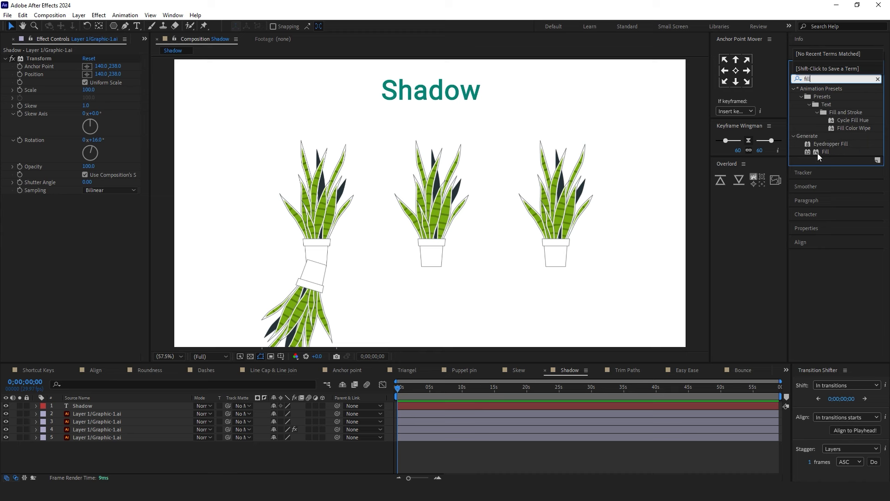
left_click(819, 151)
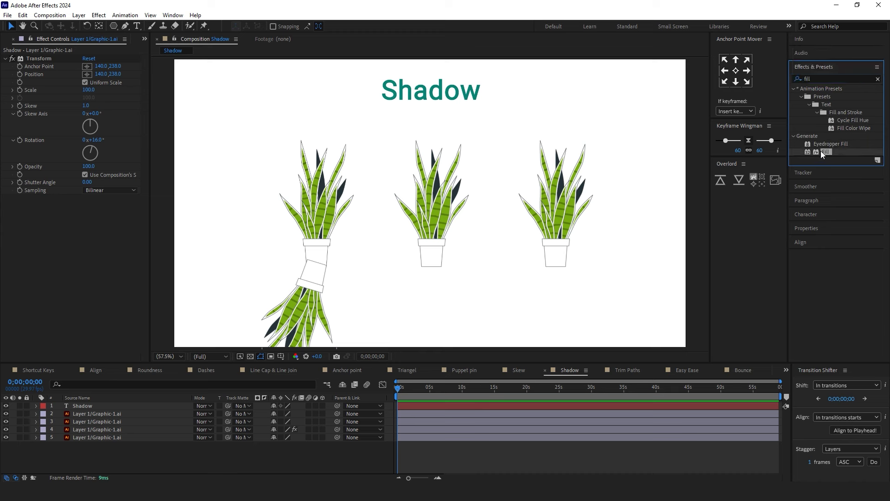
left_click_drag(822, 152, 312, 317)
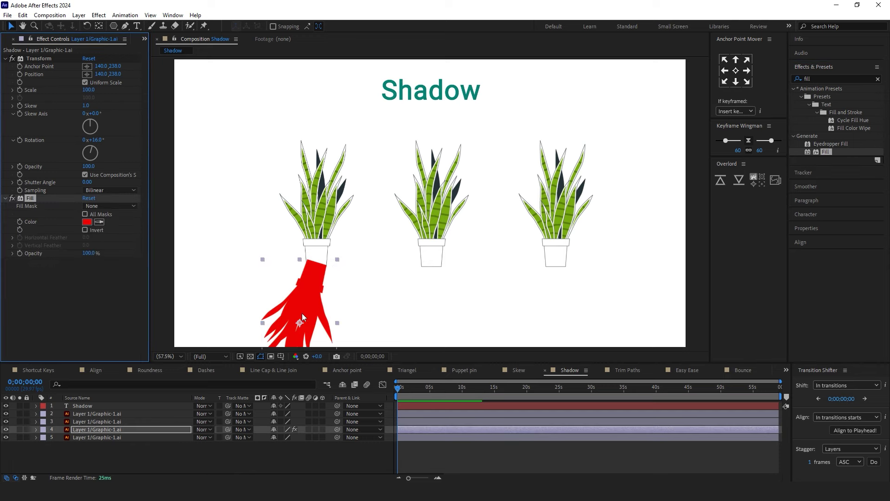
left_click(87, 221)
left_click_drag(51, 357, 27, 393)
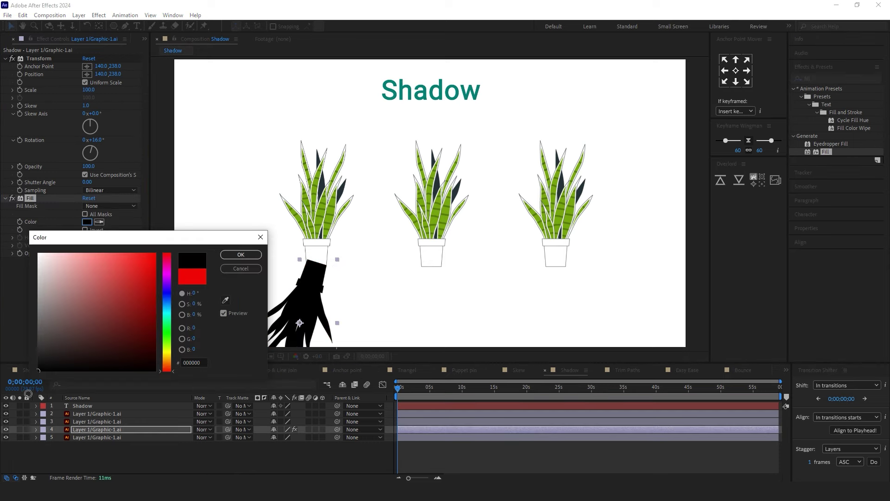
left_click(241, 254)
Move the black shadow layer beneath the original left plant in the layer order and deselect it
left_click(107, 443)
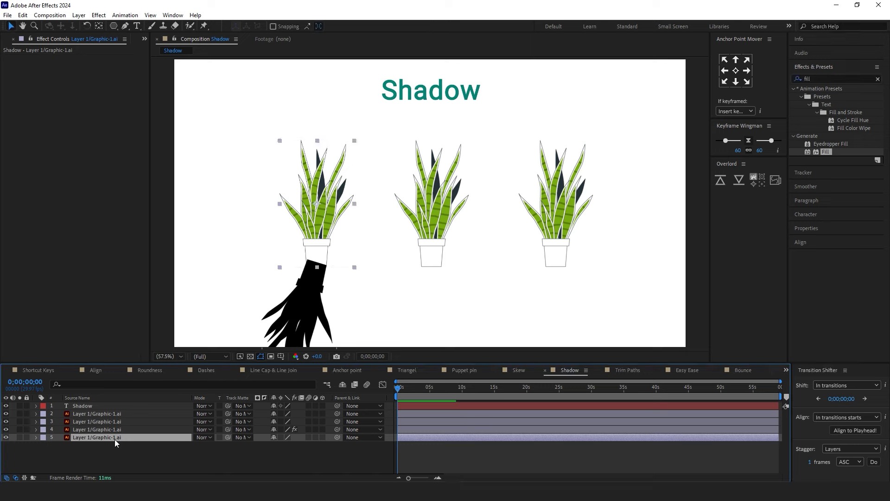
left_click(113, 428)
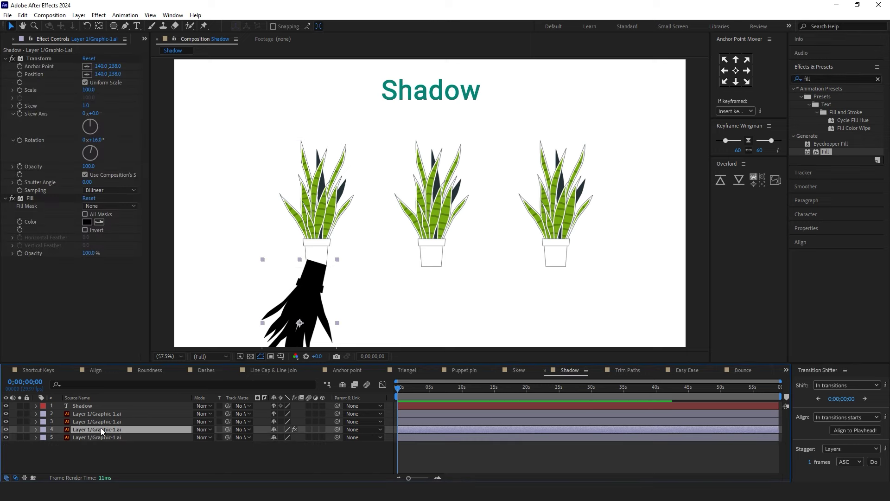
left_click_drag(105, 430, 105, 441)
left_click(229, 455)
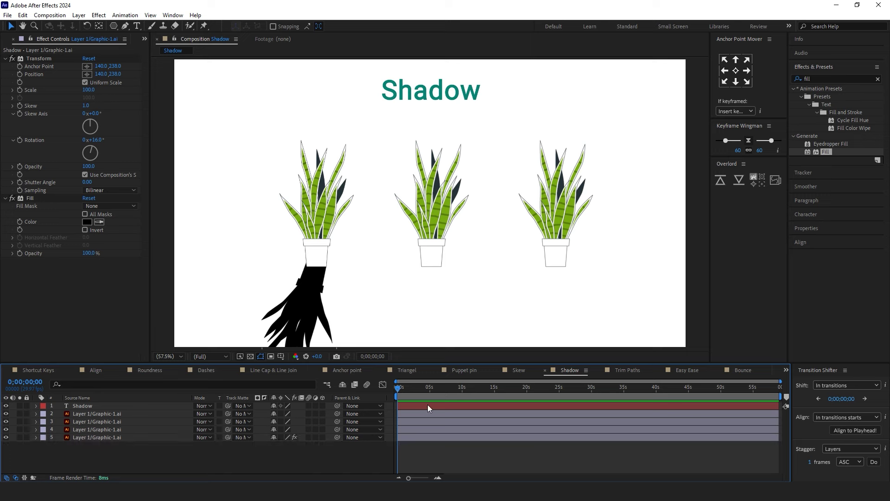
left_click(283, 313)
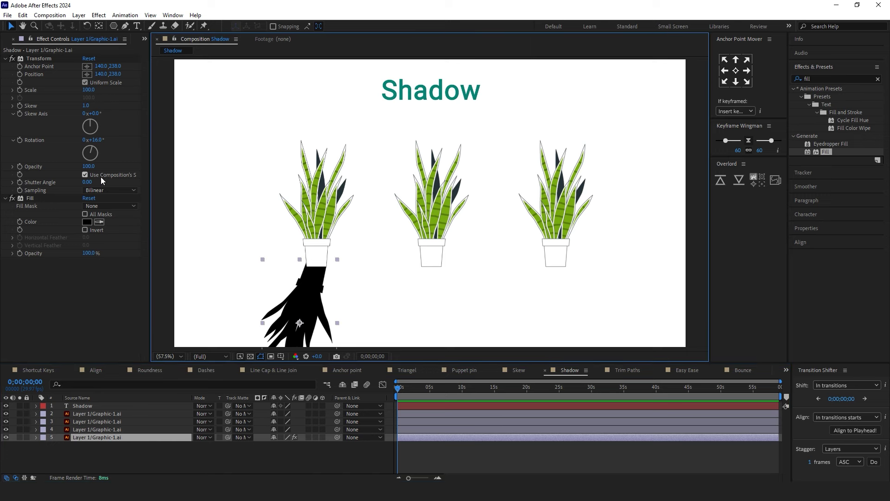
left_click(482, 455)
Apply a Drop Shadow effect to the middle plant with a distance of 61 and slightly increased softness
left_click(443, 232)
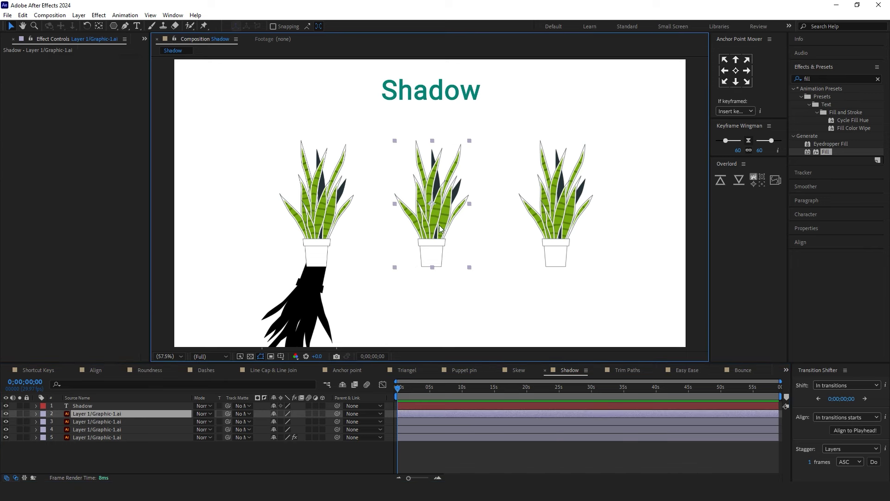
left_click(99, 15)
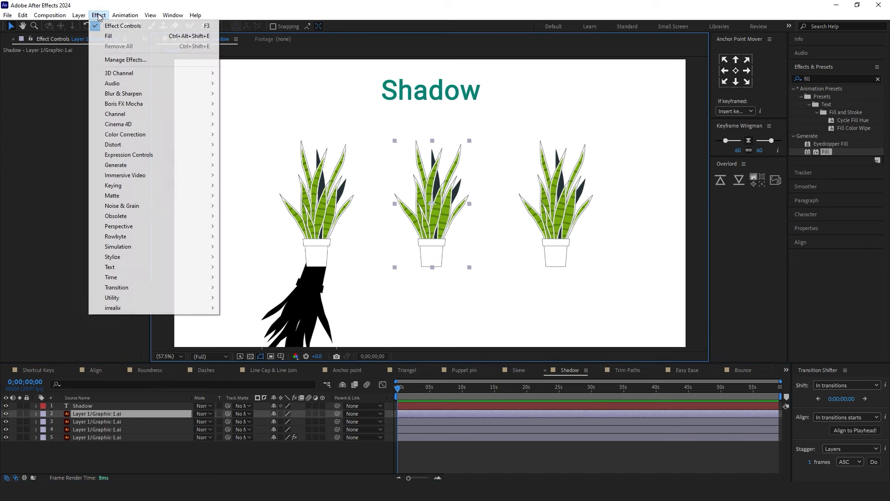
mouse_move(152, 225)
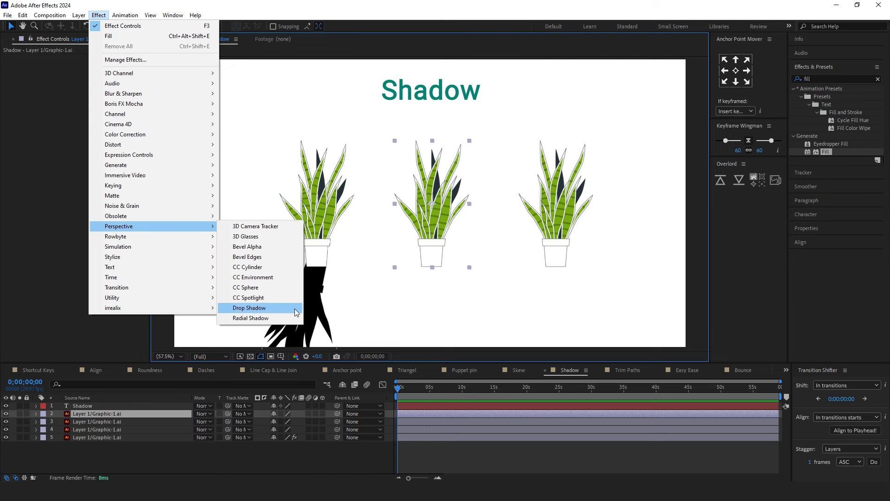
left_click(826, 78)
type("drop")
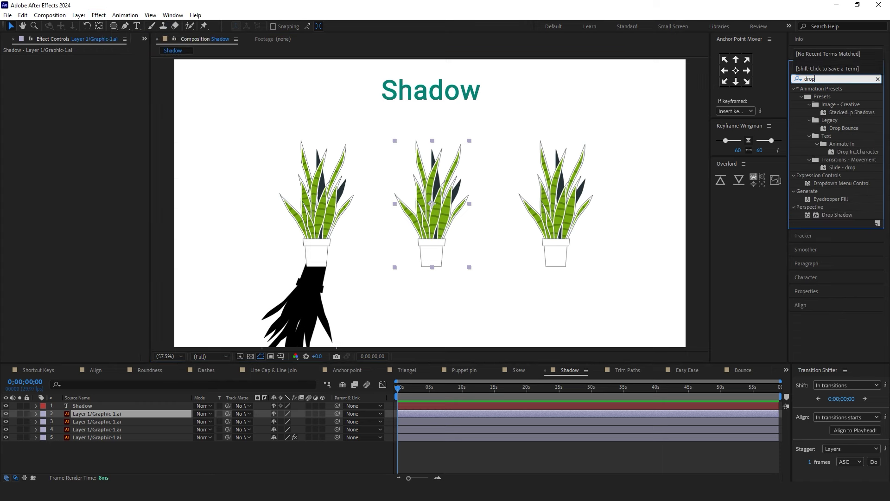
left_click(841, 214)
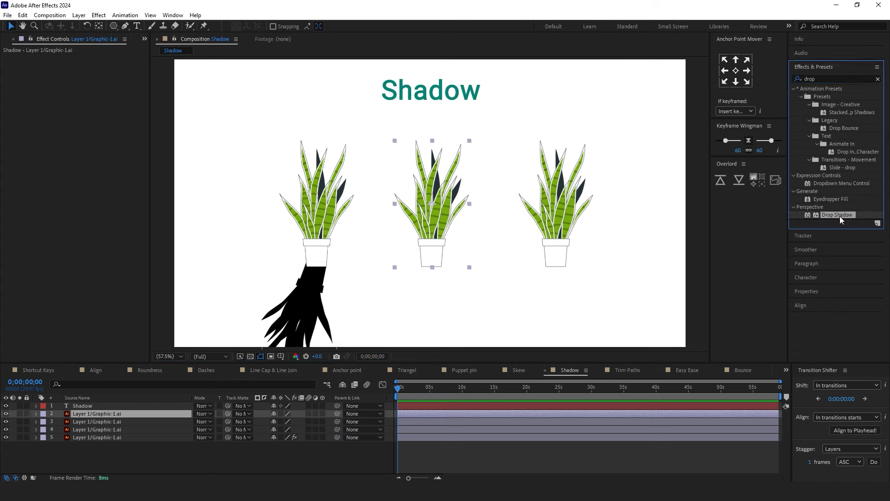
double_click(839, 216)
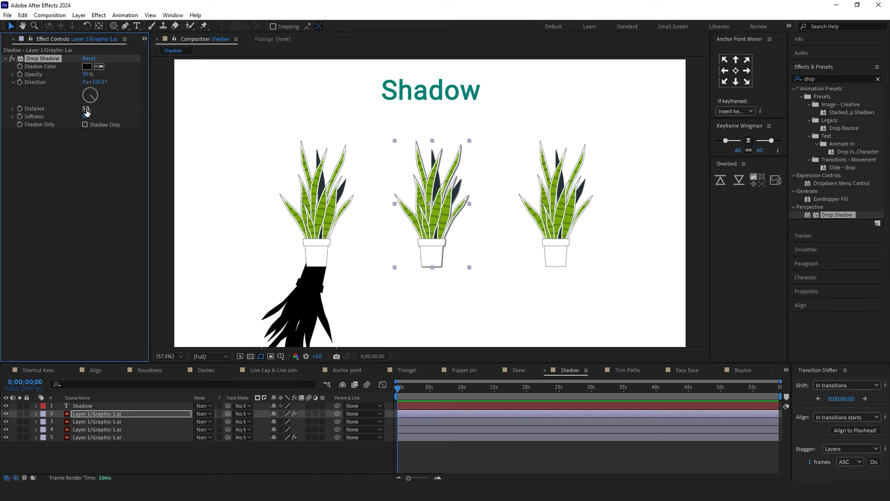
left_click_drag(101, 109, 113, 111)
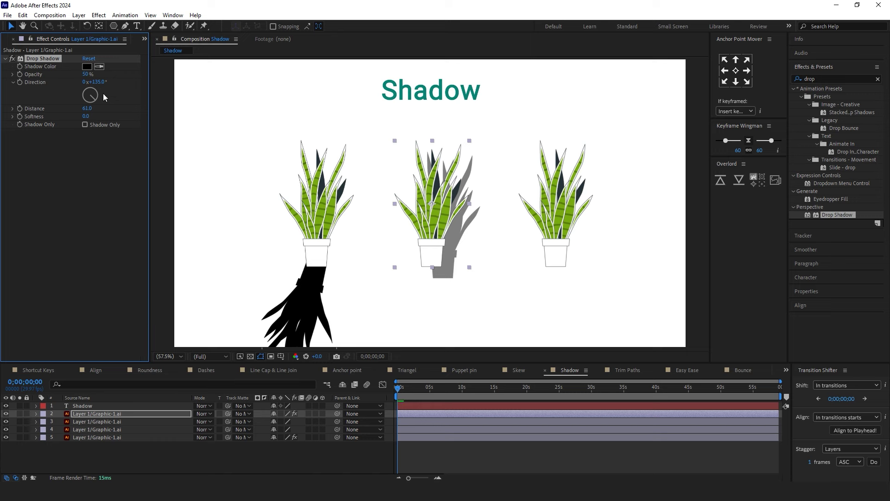
left_click_drag(89, 117, 93, 115)
Apply the Radial Shadow effect with Resize Layer enabled to the right plant, placing its light source just below the pot
left_click(552, 219)
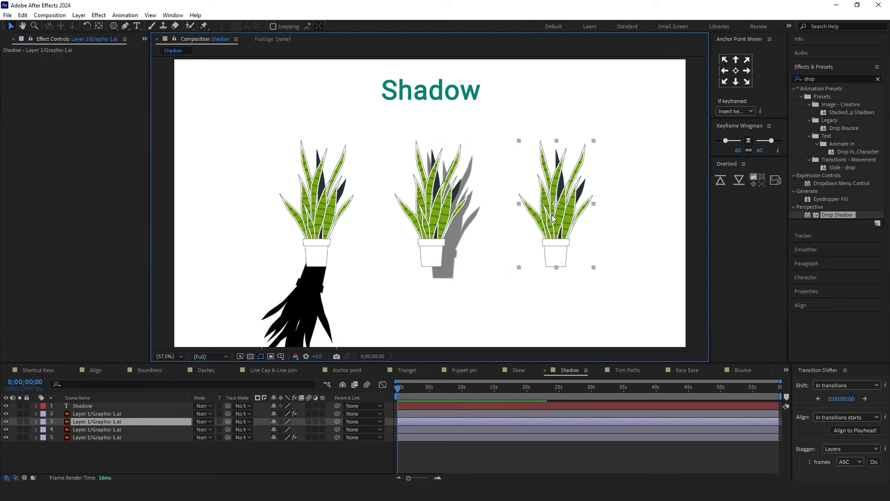
left_click(99, 15)
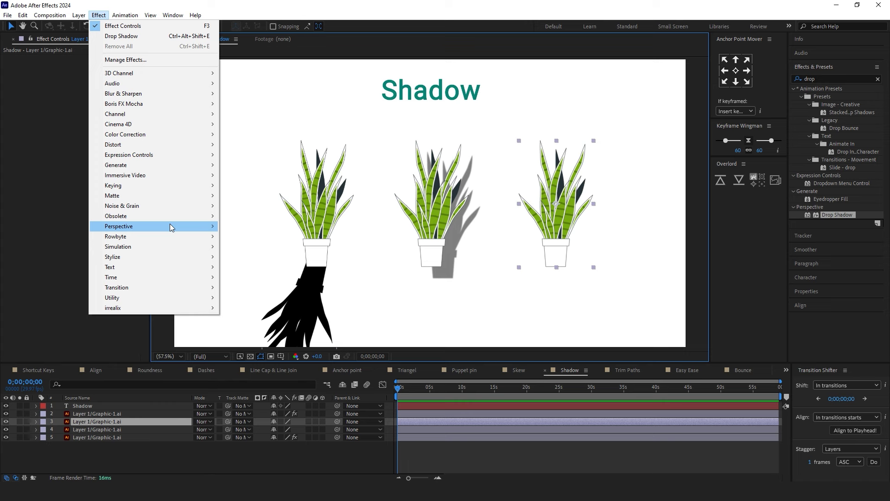
mouse_move(171, 227)
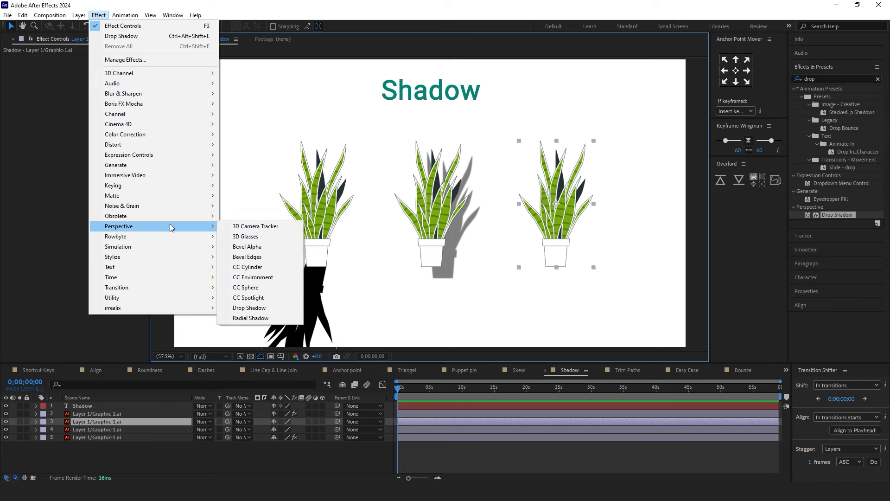
left_click(272, 317)
left_click_drag(538, 171, 539, 276)
left_click(84, 130)
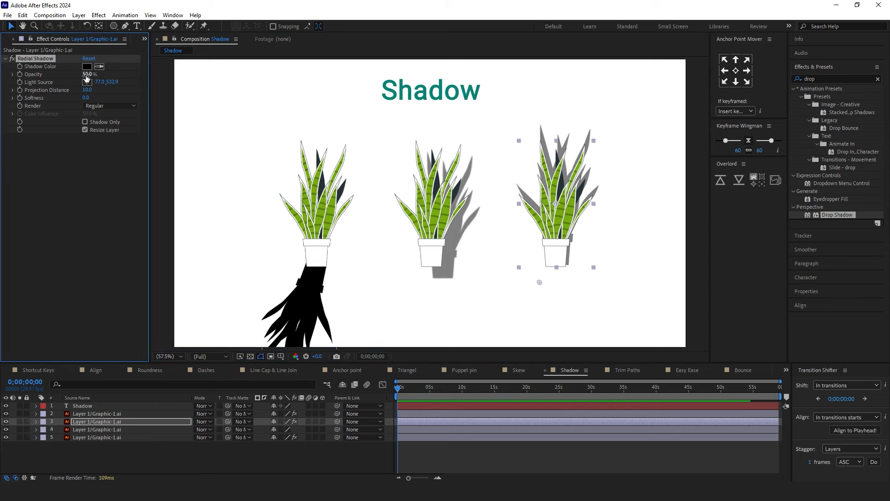
Set the radial shadow's projection distance to 35.6 and its light source to about 96, 486, leaving the layer deselected
left_click_drag(87, 92, 217, 101)
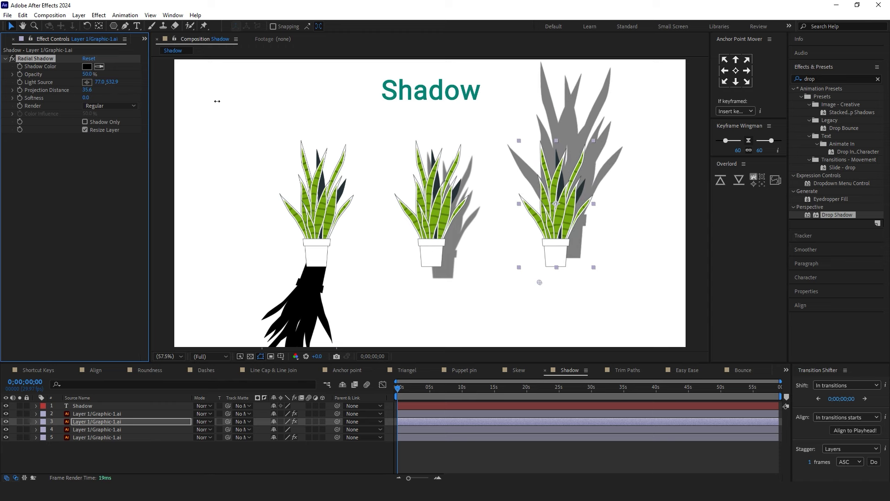
left_click_drag(539, 282, 520, 281)
left_click_drag(486, 306, 546, 272)
left_click(475, 453)
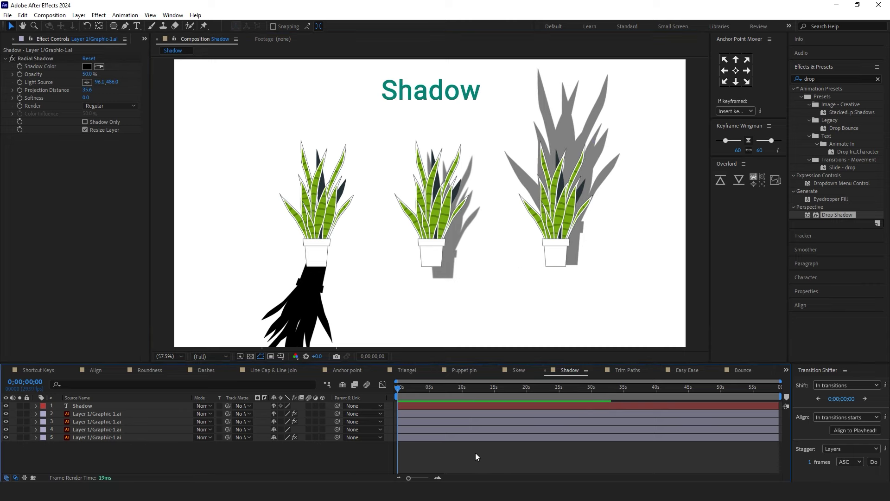
In the Trim Paths composition, draw a wavy open white curve across the lower part of the canvas with the Pen tool
left_click(633, 370)
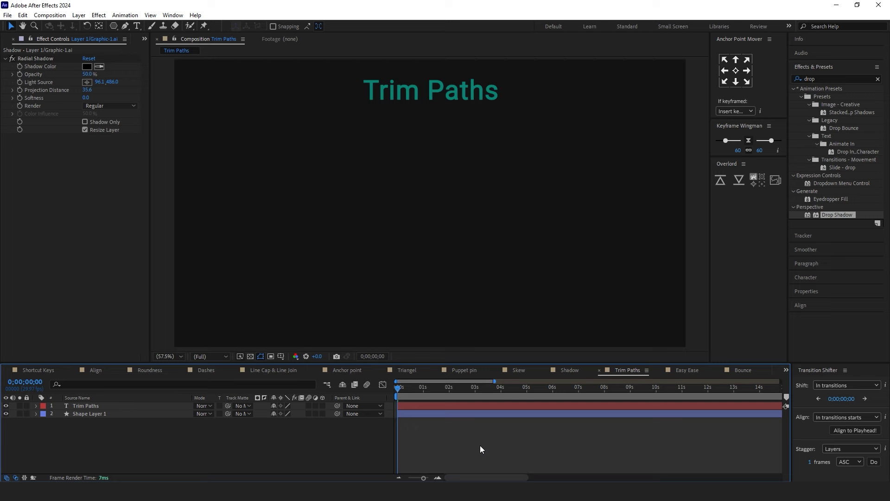
left_click(125, 26)
mouse_move(398, 388)
left_mouse_down()
mouse_move(438, 396)
mouse_move(395, 401)
left_mouse_up()
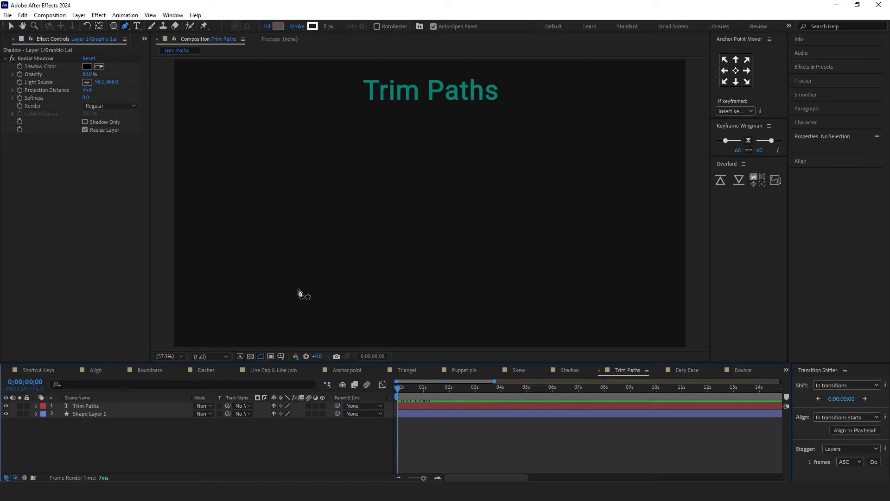
left_click(284, 287)
left_click_drag(429, 265, 511, 219)
left_click_drag(577, 274, 632, 294)
left_click_drag(638, 249, 647, 244)
left_click(465, 465)
key("v")
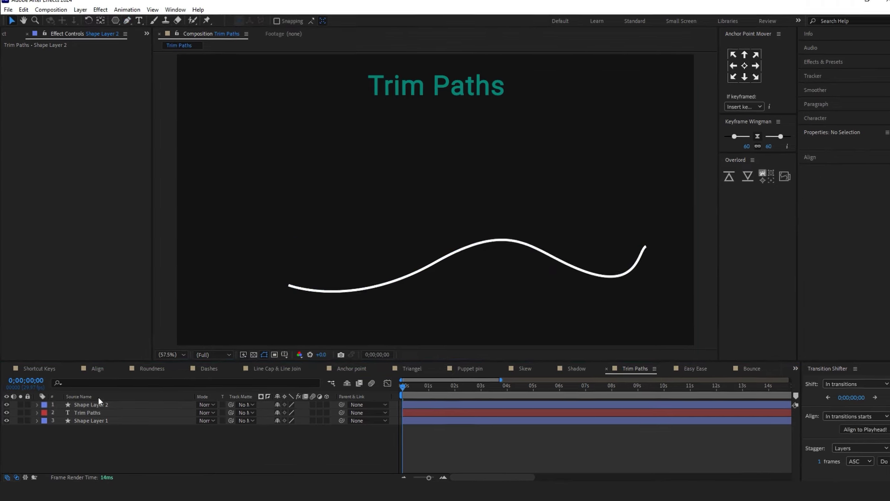
Add Trim Paths to the new curve's layer and expand its properties
left_click(93, 404)
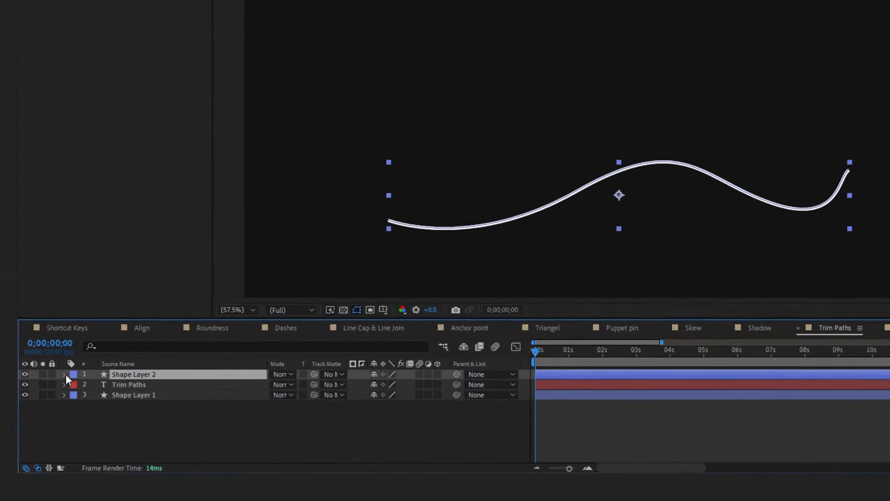
left_click(36, 404)
left_click(592, 348)
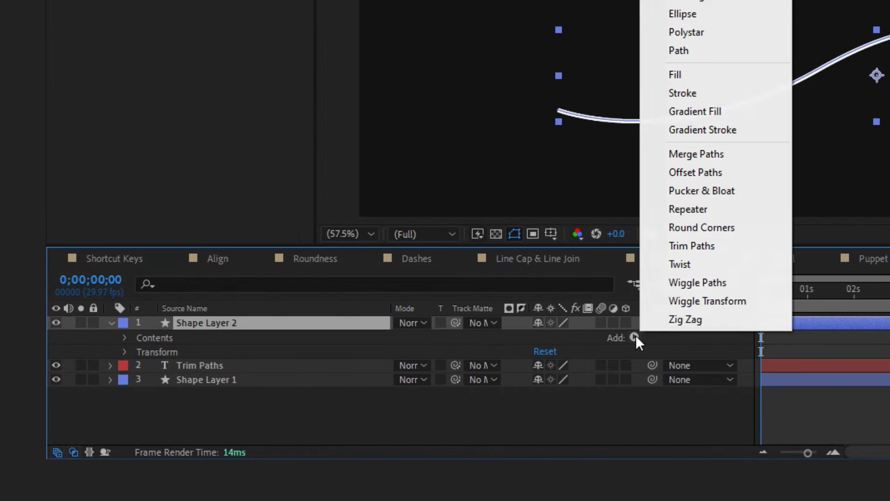
left_click(741, 245)
left_click(138, 364)
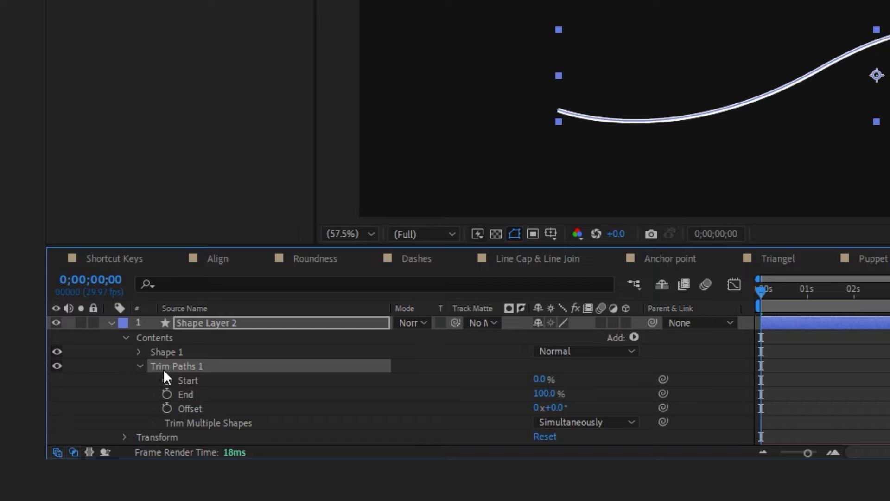
Keyframe the Trim Paths Start and End at 0 seconds and again at 1 second
left_click(168, 379)
left_click(166, 394)
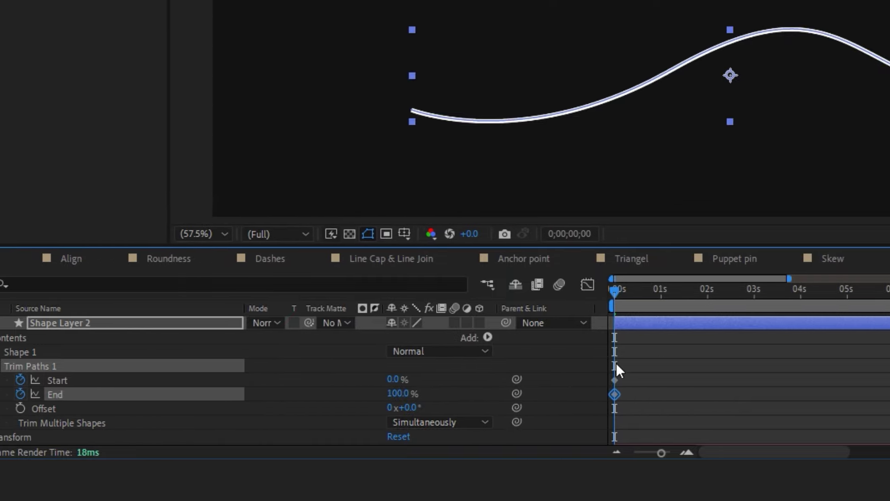
left_click(810, 290)
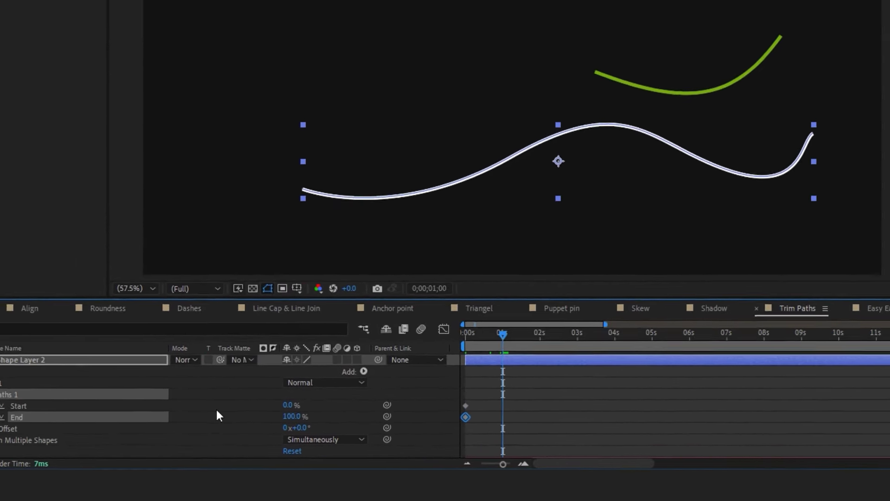
left_click(481, 420)
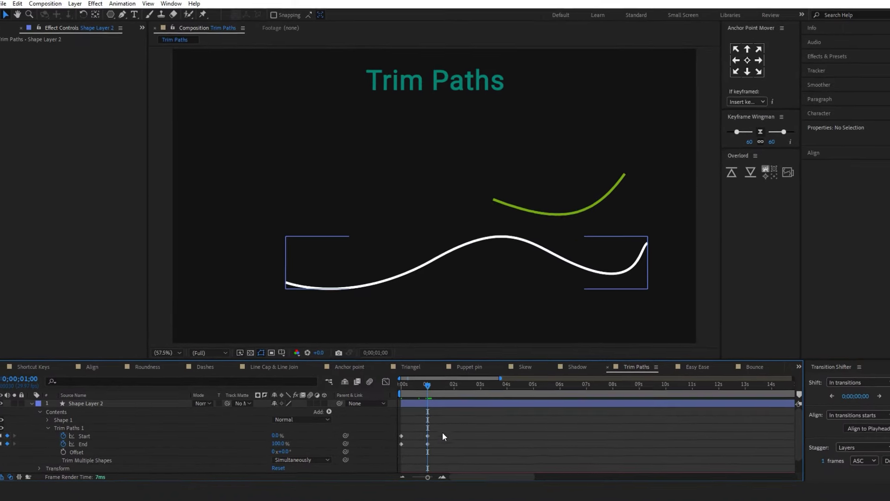
Return to the first frame and shift both Start keyframes about 11 frames later
left_click_drag(419, 390, 397, 391)
left_click(423, 437)
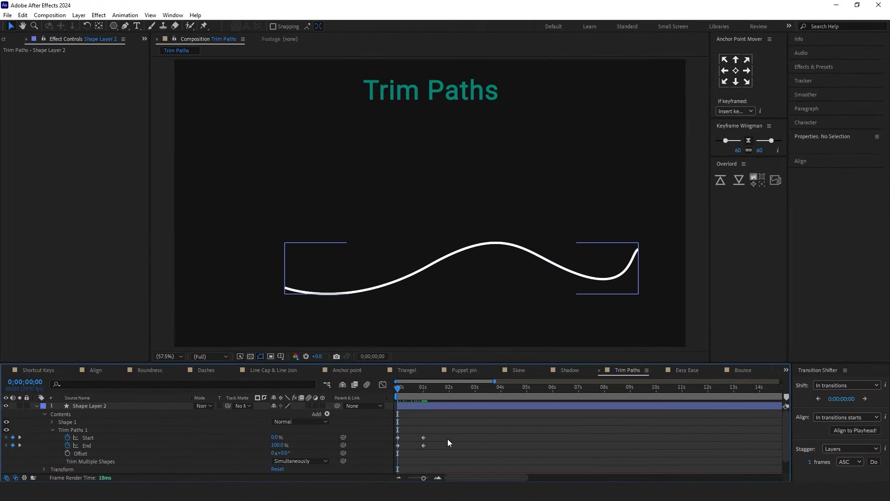
left_click_drag(397, 438, 408, 440)
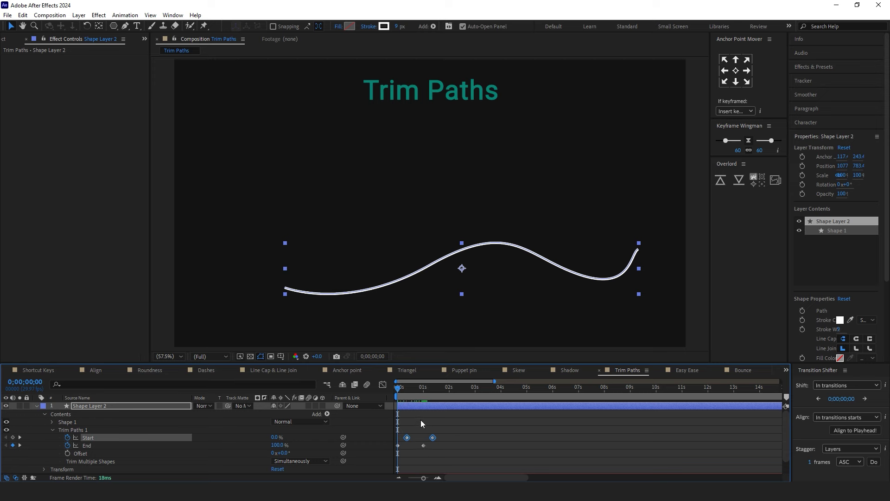
left_click(421, 419)
Set the Trim Paths End to 0% at its first keyframe
left_click(398, 445)
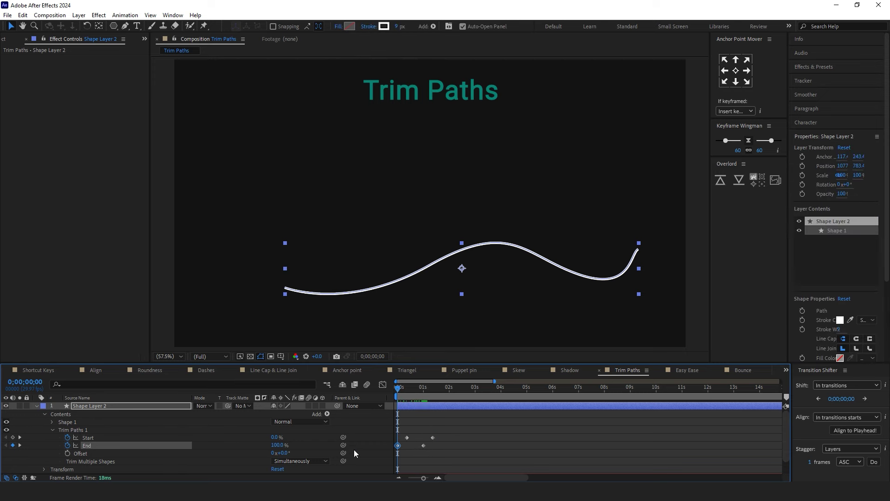
left_click_drag(278, 447, 214, 446)
left_click(423, 418)
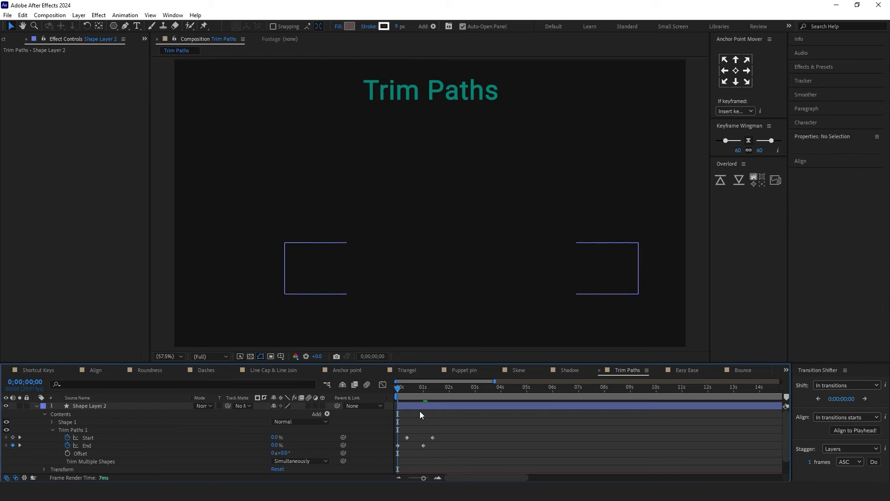
Increase the Trim Paths Start value at its second keyframe, at 0;00;01;11
left_click(423, 388)
left_click(432, 394)
left_click(433, 437)
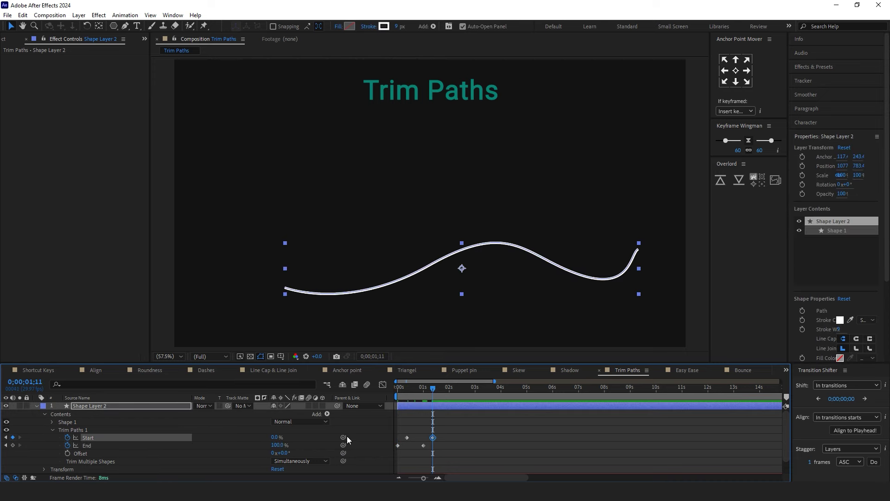
left_click_drag(277, 440, 315, 439)
left_click(492, 433)
Preview the Trim Paths line animation from the first frame
left_click(425, 388)
left_click_drag(421, 393, 398, 394)
key("space")
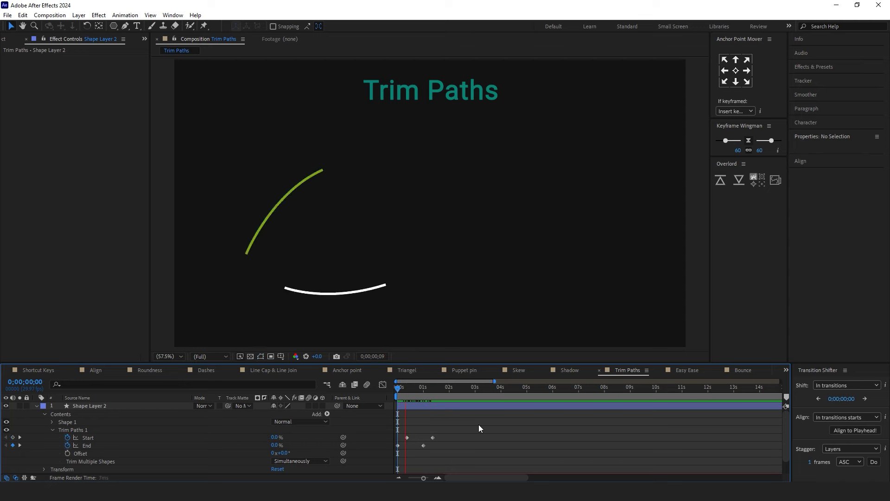
key("space")
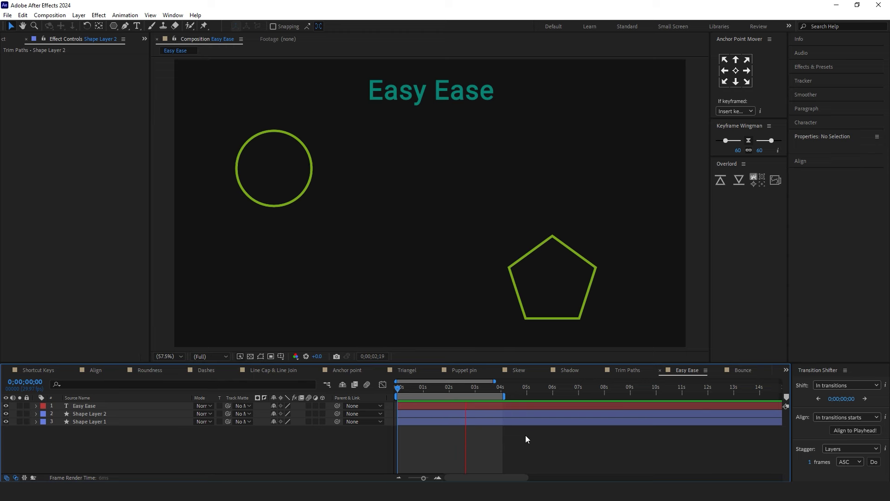
In the Easy Ease composition, stop playback, reveal the pentagon layer's keyframes and set the current time to 2 seconds
key("space")
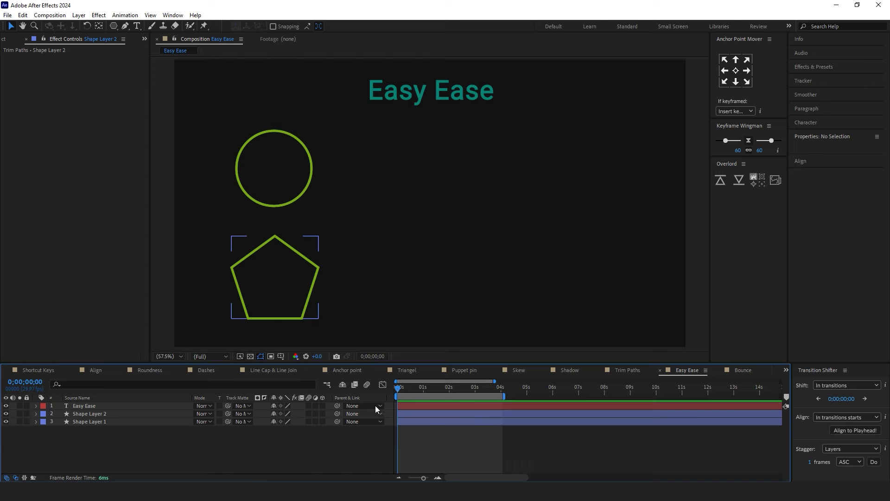
left_click(291, 290)
left_click(472, 441)
key("u")
mouse_move(459, 394)
left_mouse_down()
mouse_move(482, 394)
mouse_move(449, 394)
left_mouse_up()
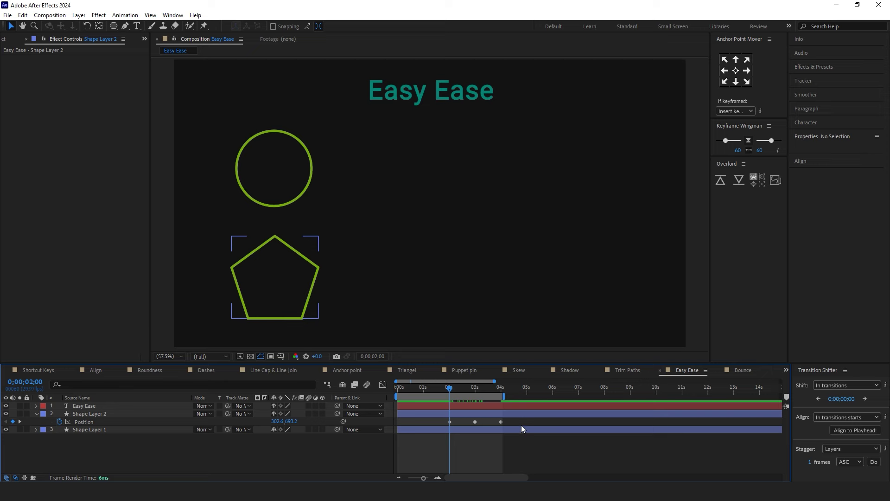
Apply Easy Ease to all three Position keyframes of the pentagon layer
left_click_drag(435, 423, 515, 443)
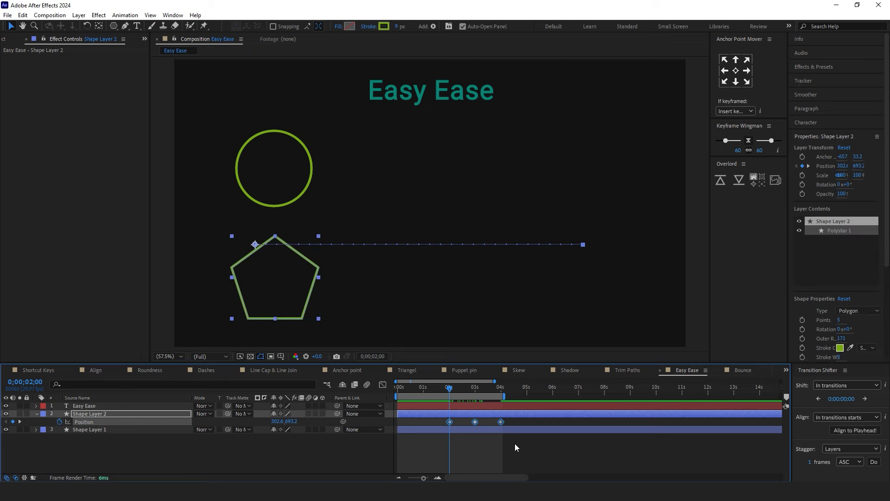
key("F9")
right_click(450, 422)
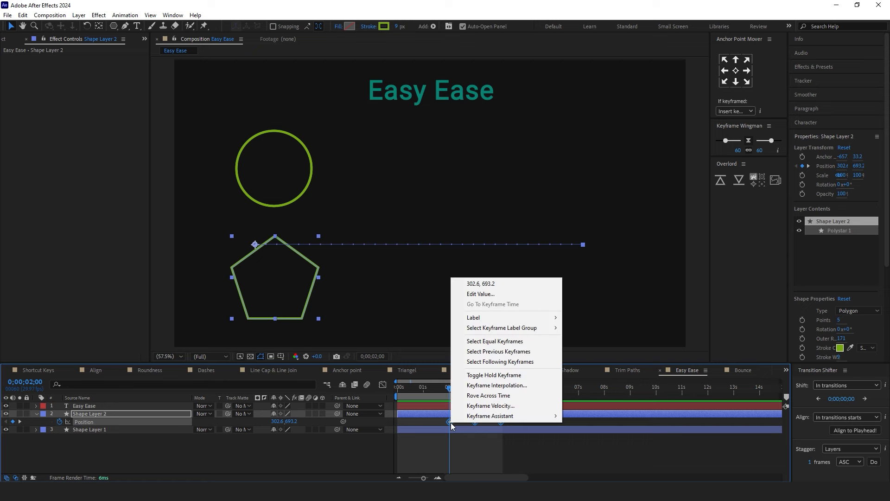
mouse_move(486, 420)
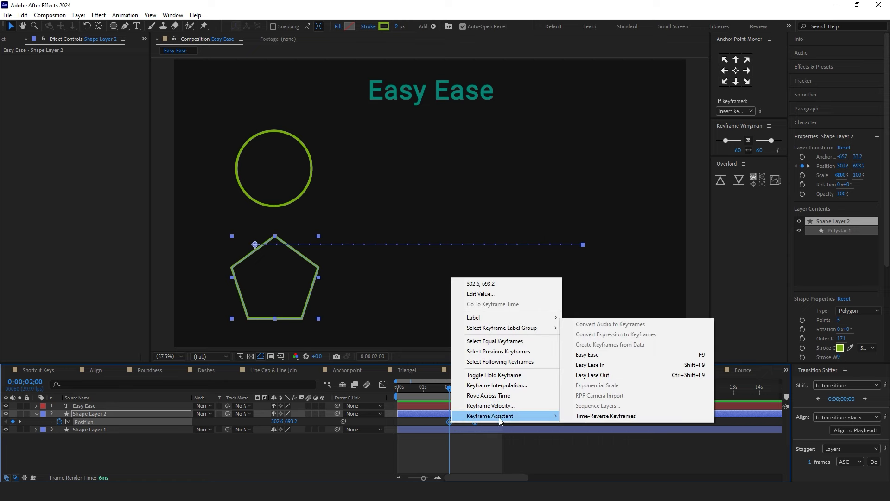
left_click(633, 355)
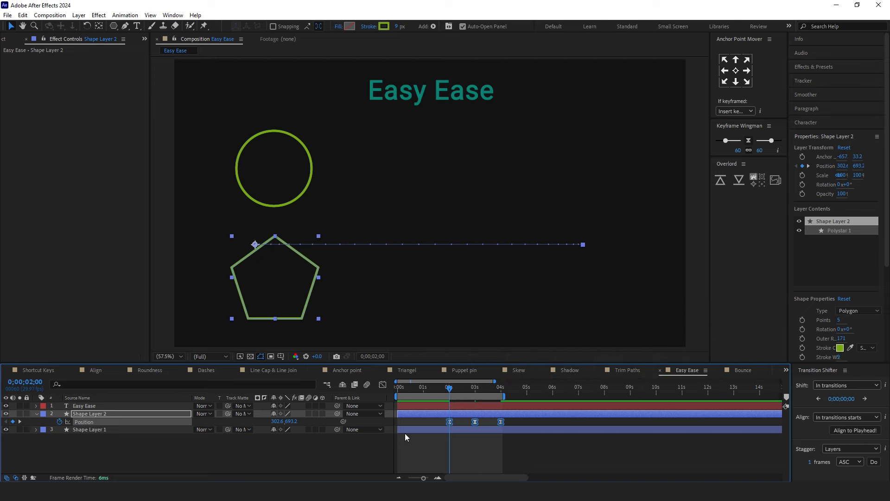
Examine the speed curves of the pentagon's Position keyframes in the Graph Editor and return to the keyframe view
left_click(382, 385)
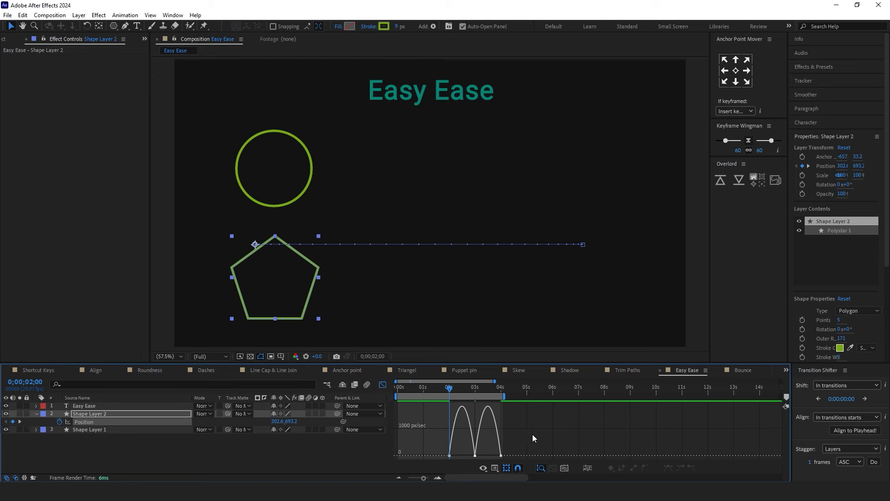
left_click_drag(498, 452, 431, 458)
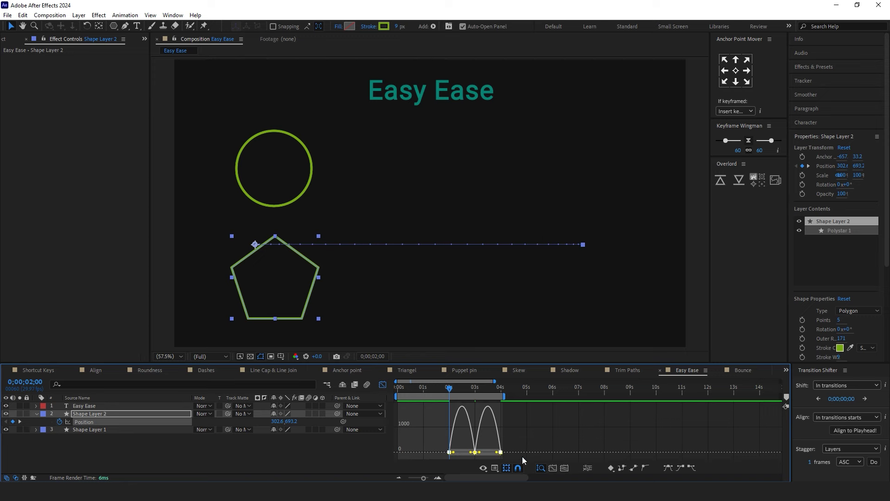
left_click(383, 384)
left_click(492, 455)
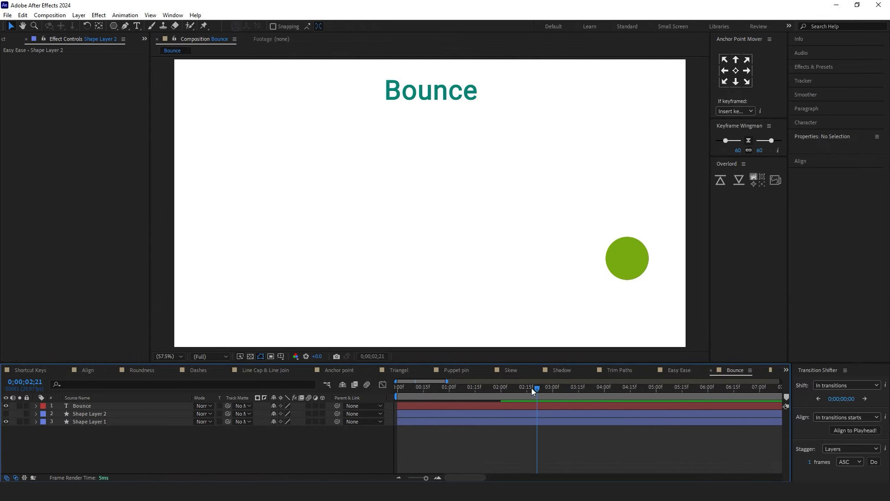
Preview the Bounce composition's green ball animation from the first frame
left_click_drag(533, 392, 366, 396)
key("space")
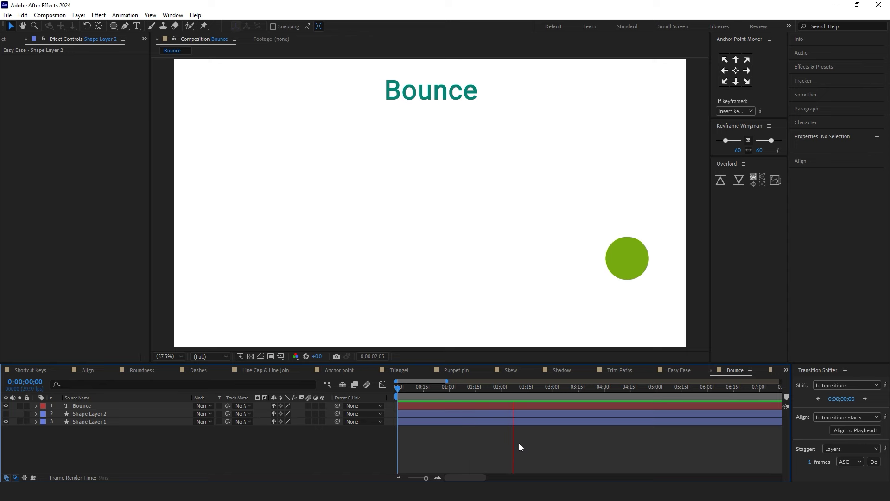
key("space")
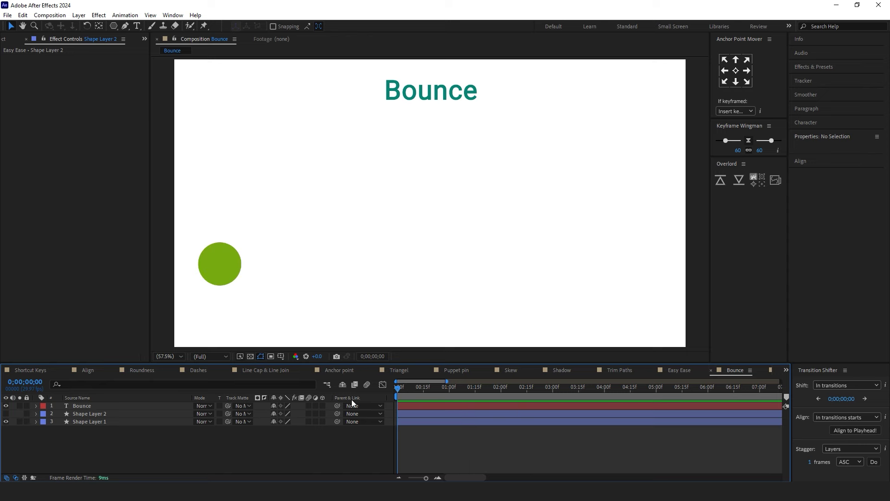
Hide the existing shape layers and draw an unfilled pink-stroked circle about 167 px in diameter in the left half of the Bounce composition
left_click(6, 413)
left_click(6, 420)
key("q")
left_click(264, 244)
left_click_drag(265, 245, 292, 269)
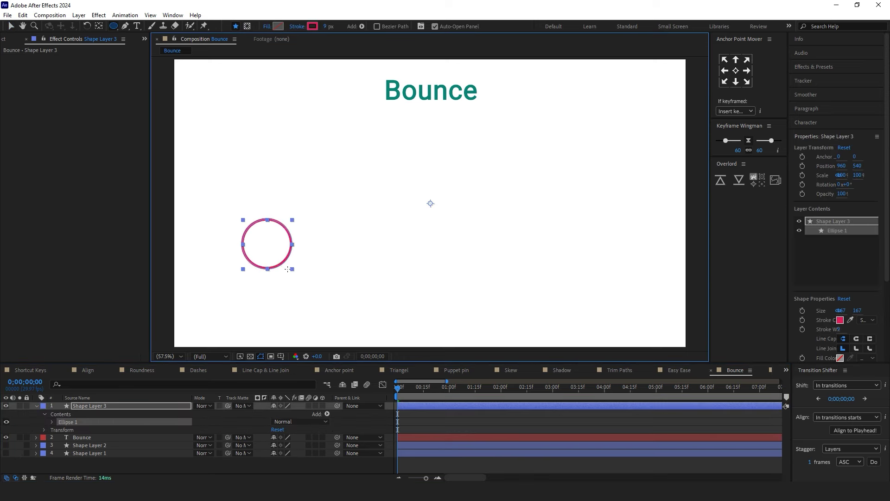
left_click(440, 466)
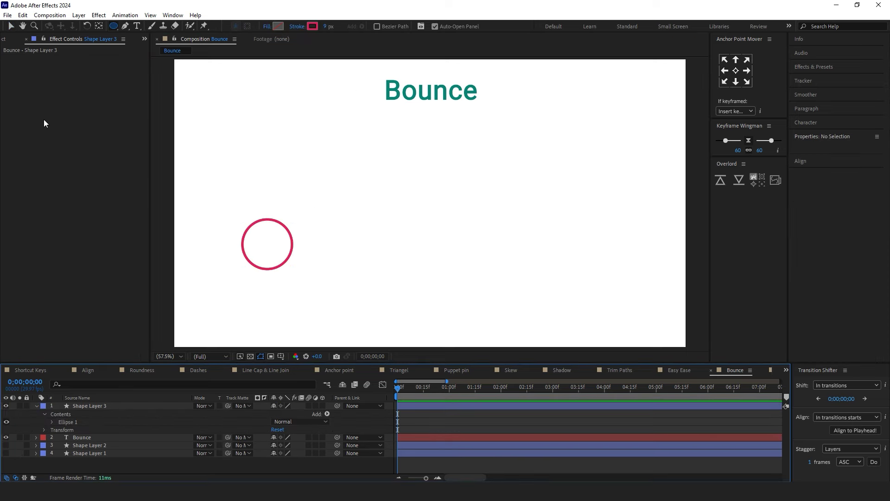
Draw an open pink zigzag path with the Pen tool from the circle's lower edge toward the right, with progressively smaller peaks
left_click(11, 26)
left_click(269, 242)
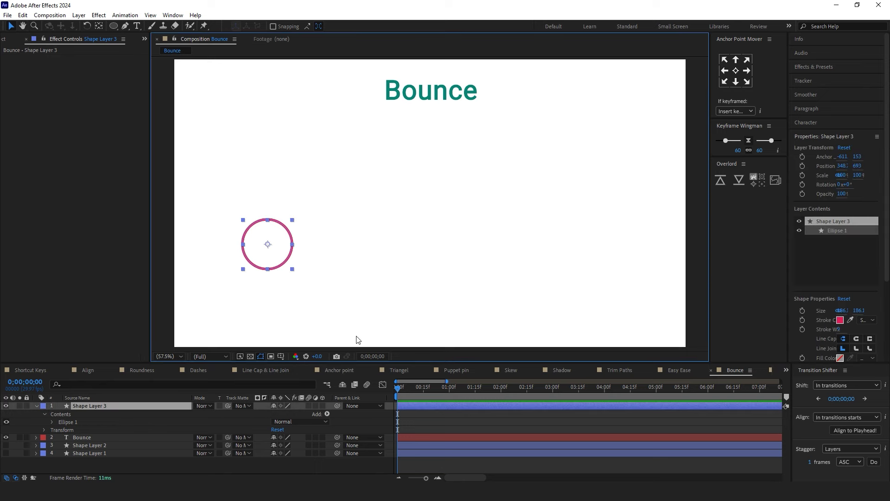
left_click(439, 417)
left_click(125, 26)
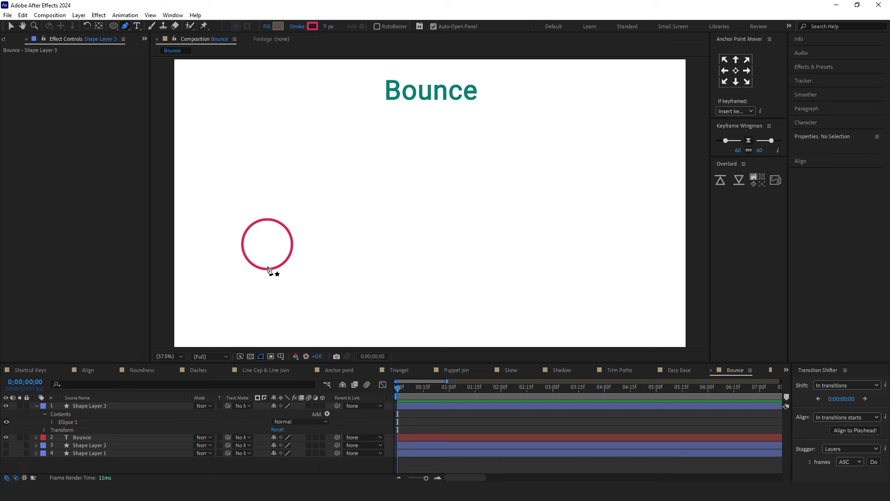
left_click(268, 268)
left_click(323, 167)
left_click(397, 267)
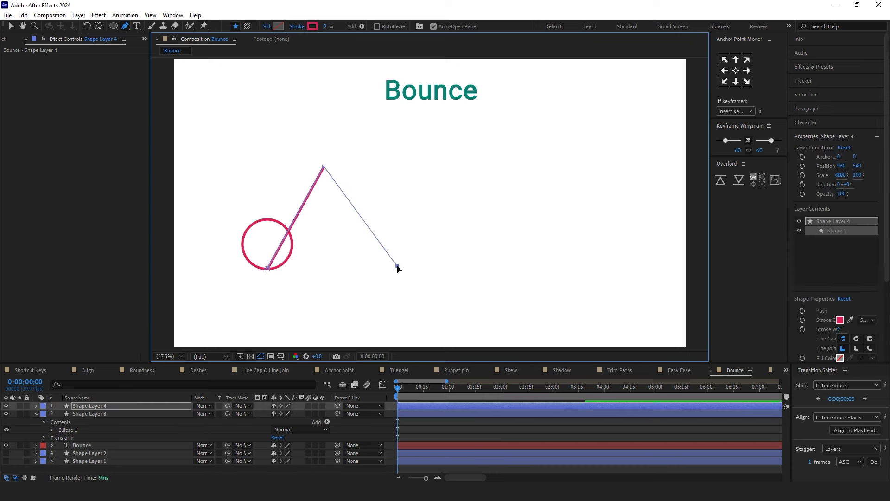
left_click(431, 219)
left_click(473, 263)
left_click(510, 231)
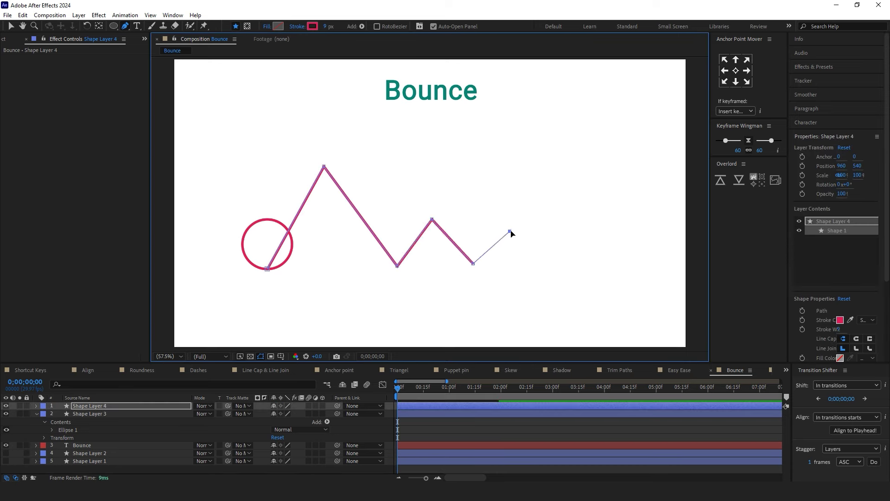
left_click(535, 260)
left_click(557, 243)
left_click(570, 257)
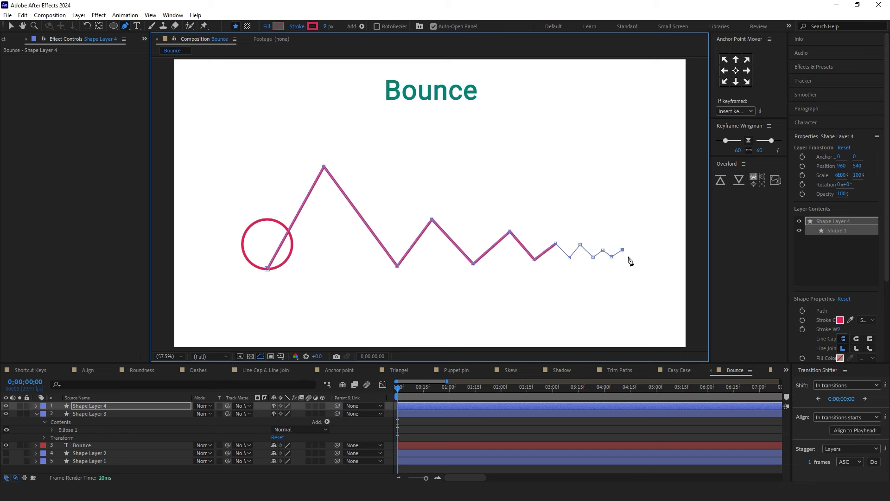
left_click(637, 251)
left_click(653, 256)
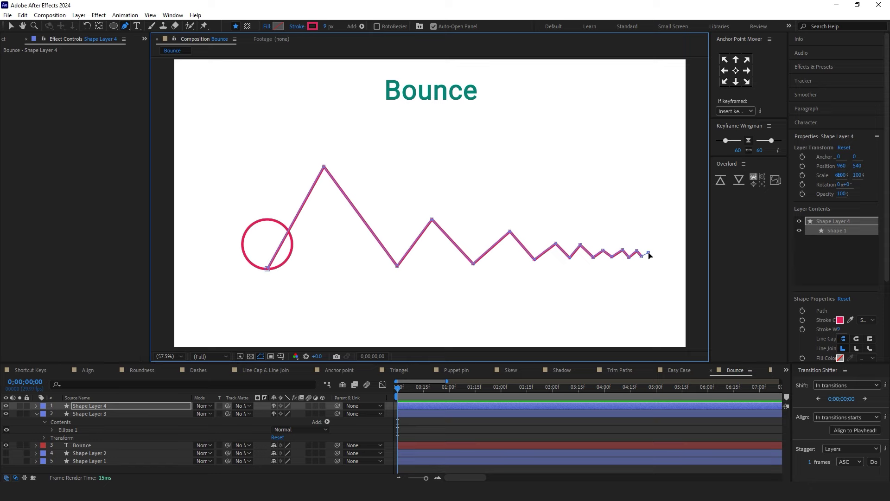
key("v")
Convert the upper vertices of the zigzag's Path 1 to smooth points so every peak becomes a rounded bounce arc
left_click(422, 414)
left_click(418, 405)
key("ctrl+alt+Home")
left_click(37, 413)
left_click(36, 405)
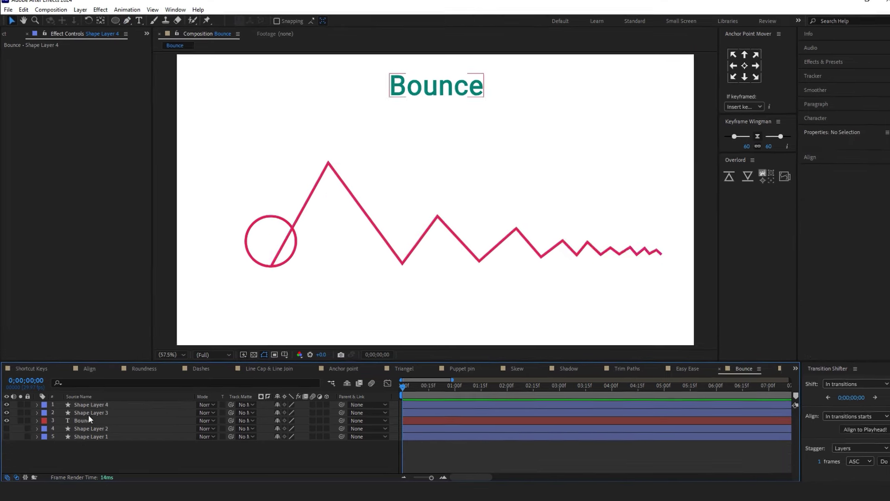
left_click(95, 365)
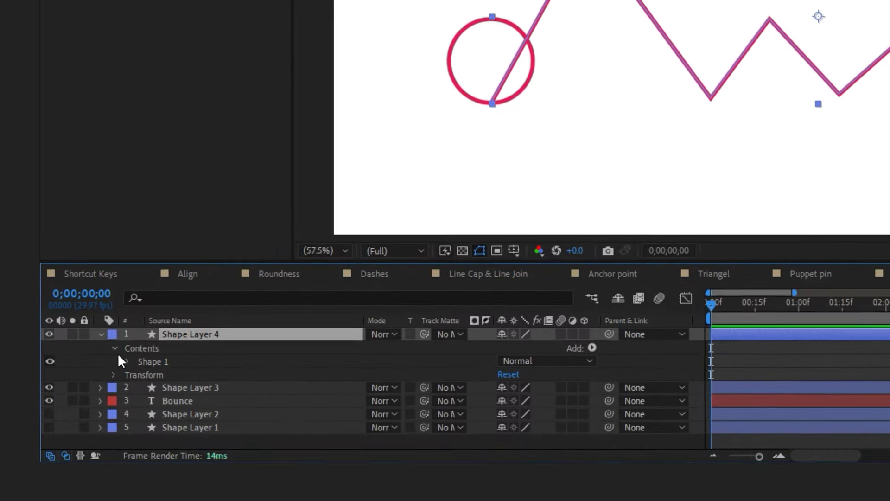
left_click(108, 377)
left_click(146, 387)
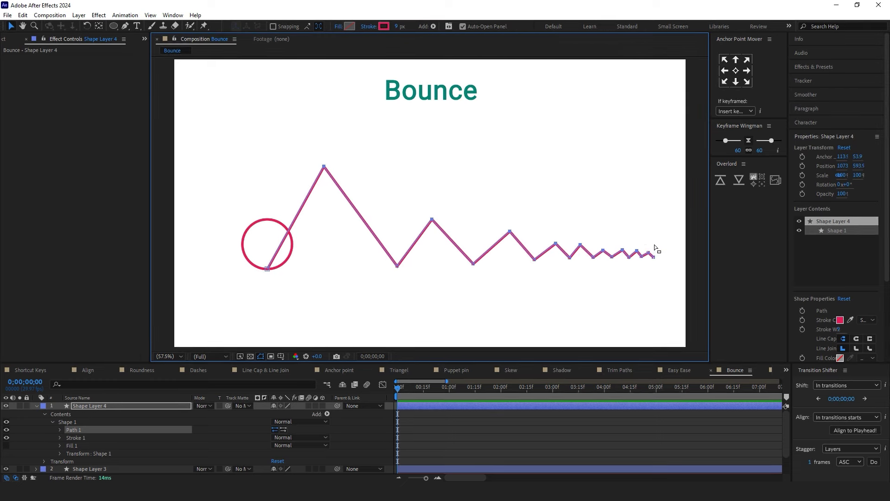
left_click(125, 26)
left_click(324, 167, "alt")
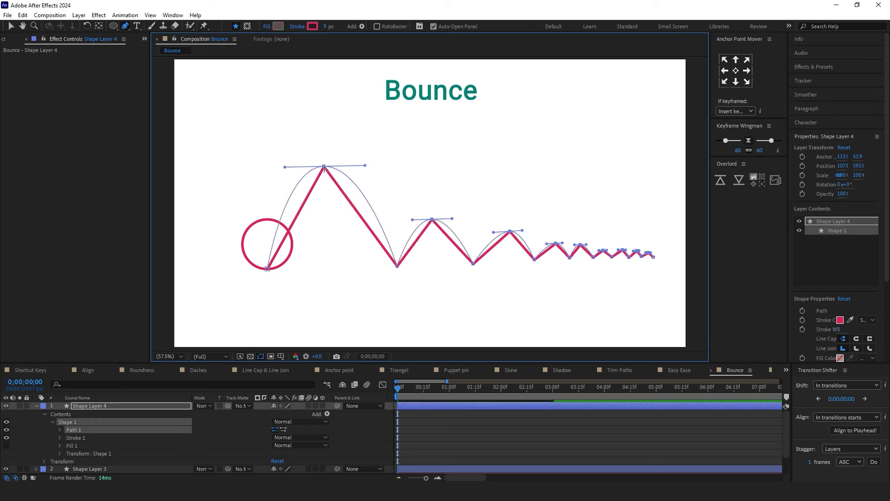
key("v")
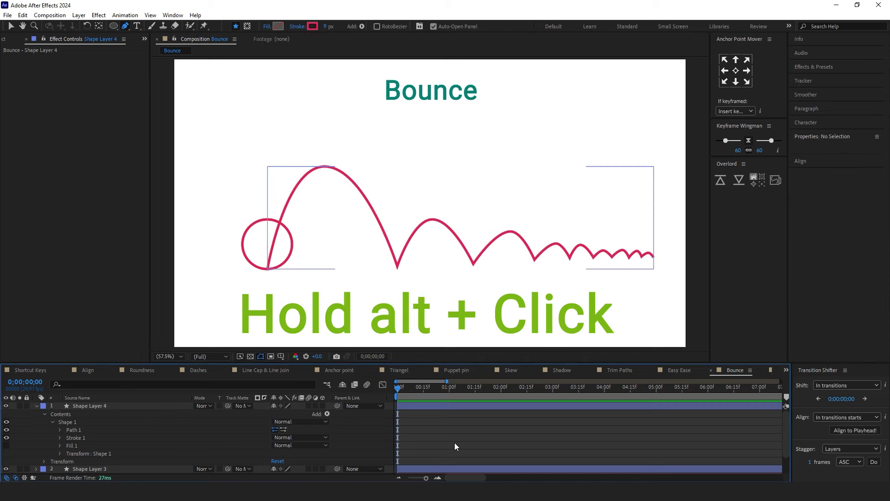
key("F2")
Move the pink circle straight down so its centre sits near the starting point of the bounce path
left_click_drag(258, 247, 254, 270)
left_click(409, 448)
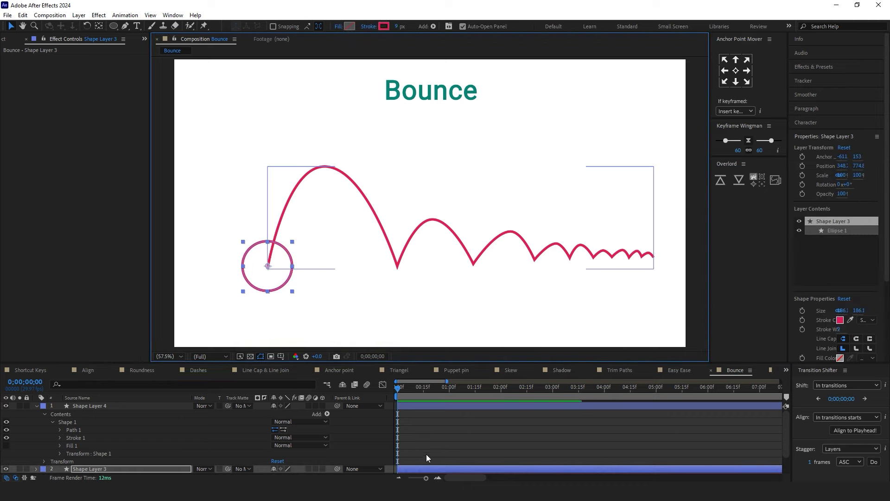
left_click(435, 437)
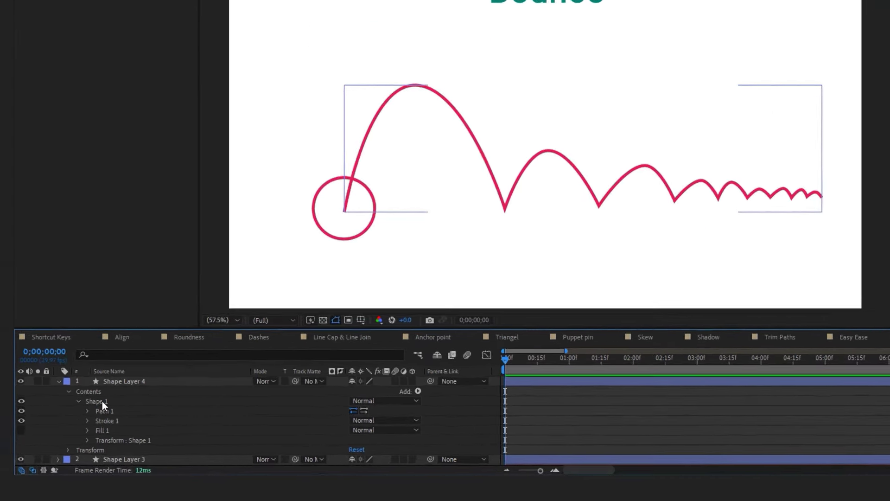
Reveal and copy the Path property under Shape 1 of the bounce path layer, Shape Layer 4
left_click(79, 401)
left_click(79, 401)
left_click(153, 366)
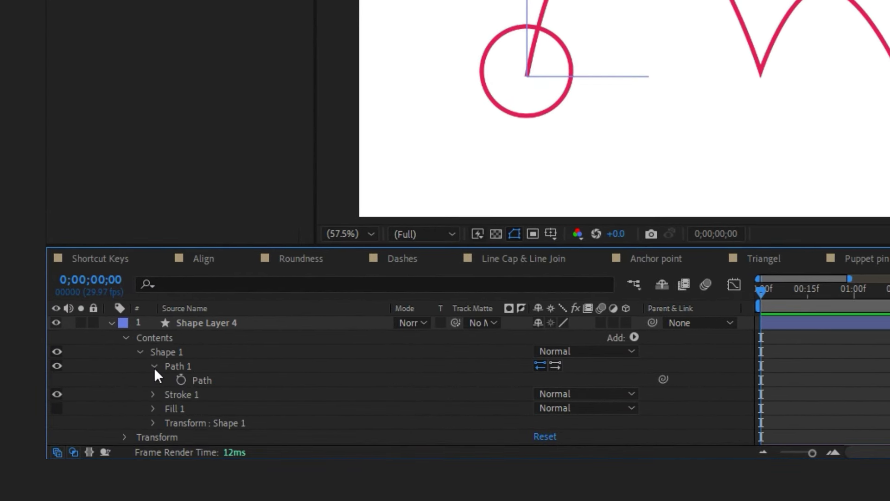
left_click(207, 378)
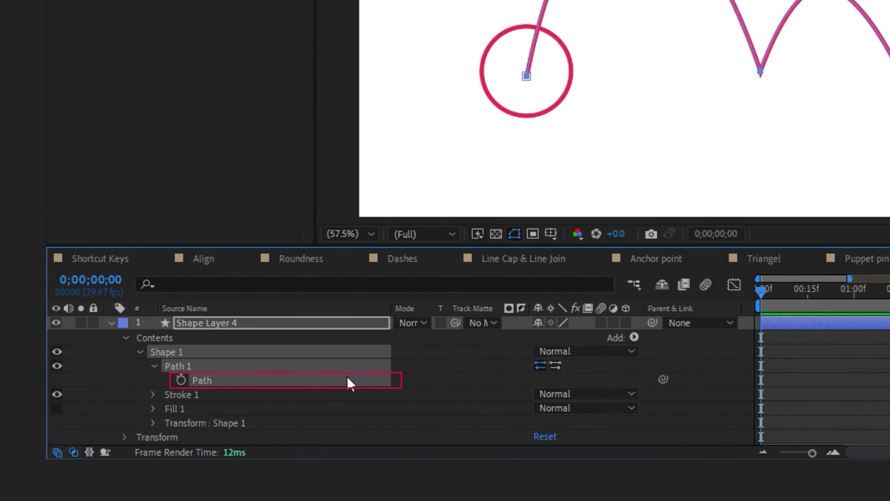
Paste the copied path into the Position property of the circle layer, Shape Layer 3, as keyframes at the first frame
left_click(111, 322)
left_click(197, 337)
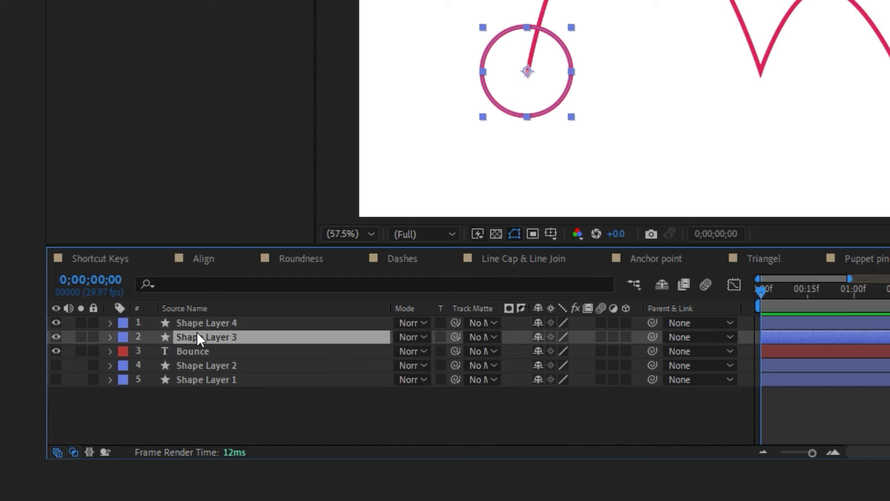
key("p")
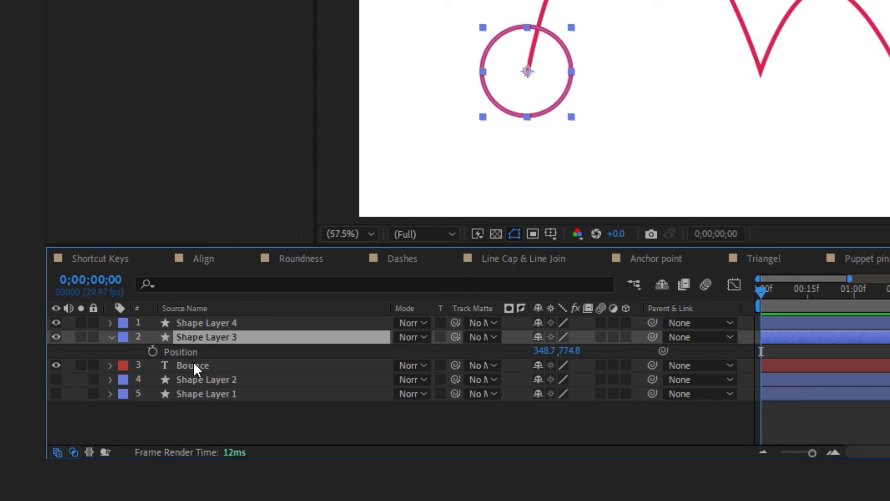
left_click(181, 351)
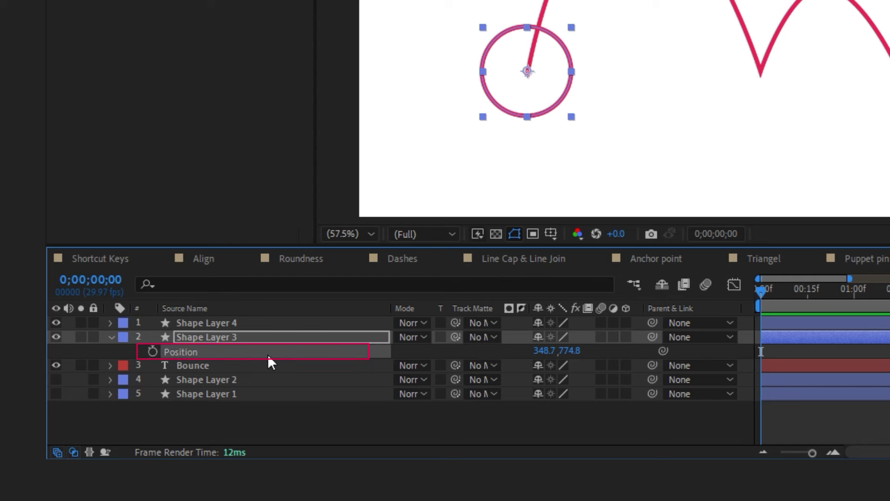
key("ctrl+v")
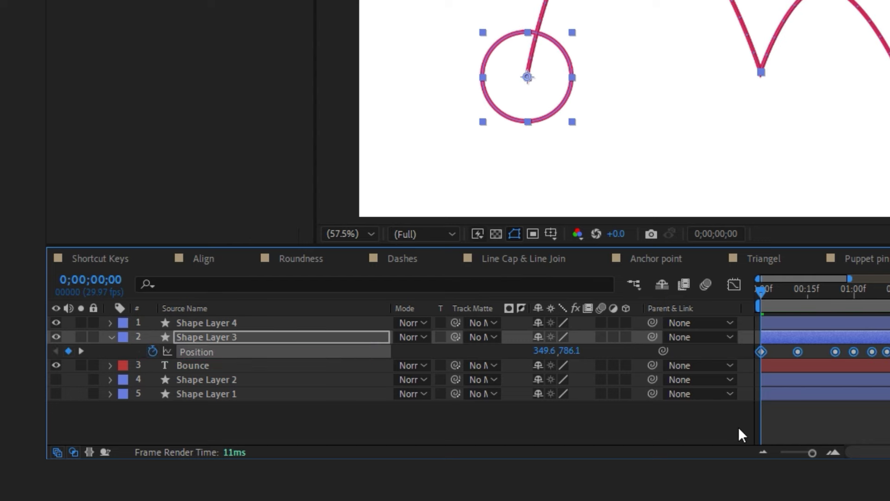
Preview the circle's motion along the bounce path, hide the path layer Shape Layer 4, and replay the animation
left_click(861, 425)
key("space")
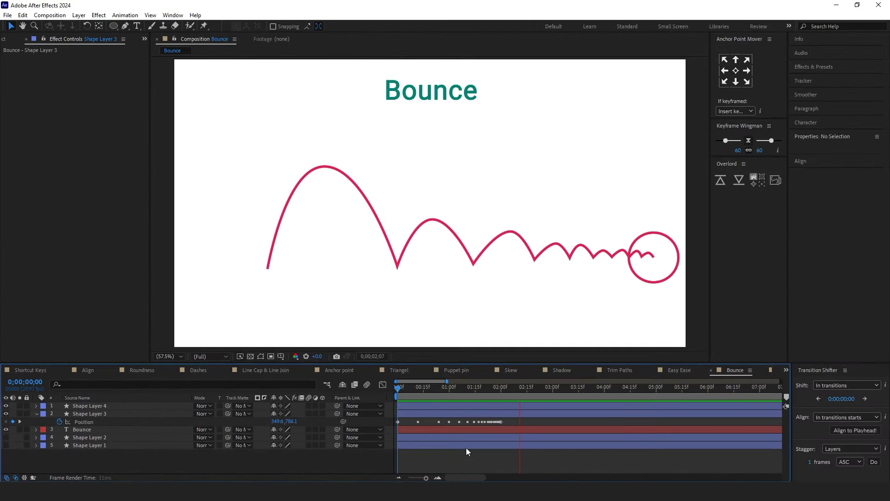
key("space")
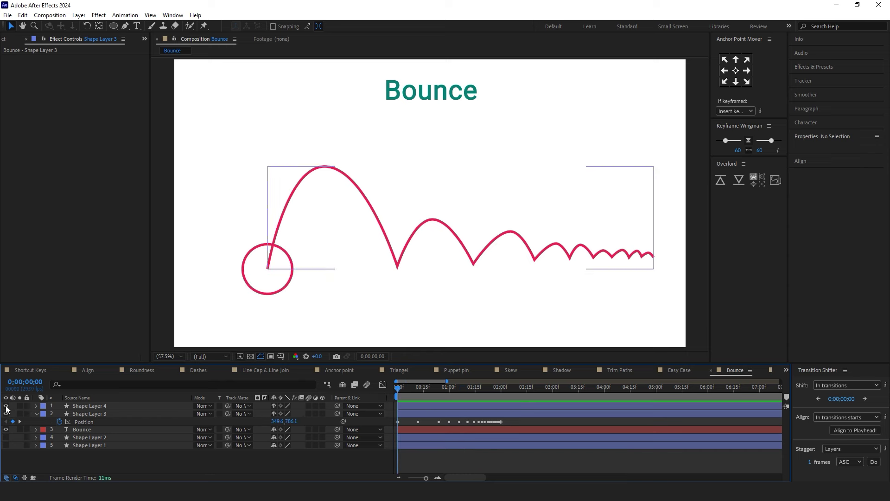
left_click(6, 406)
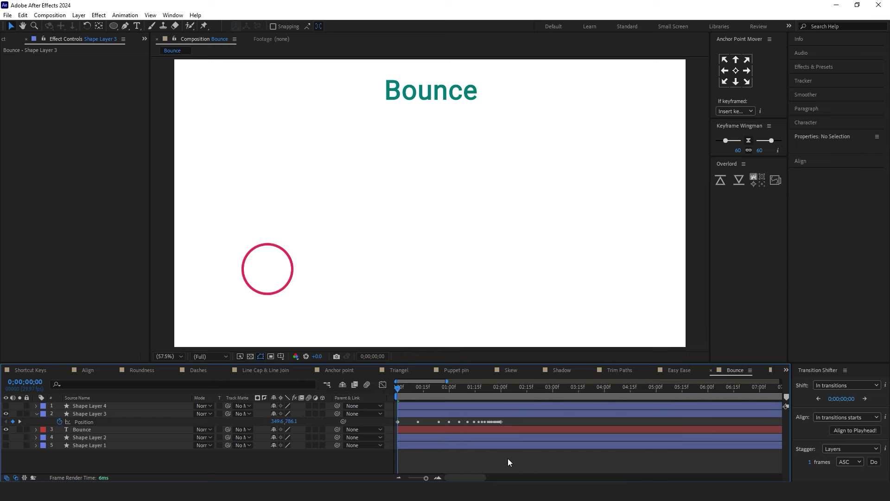
key("space")
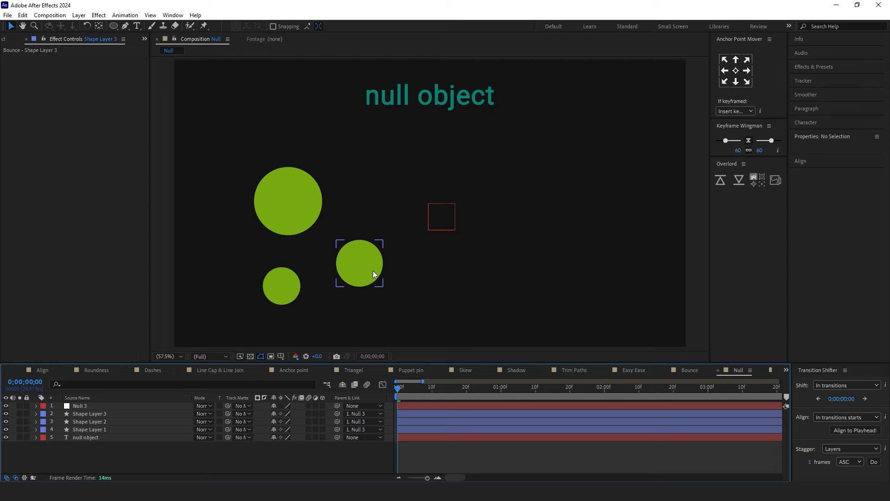
Preview the Null composition's animation and inspect the motion paths of its three green circles
key("space")
left_click_drag(505, 387, 418, 399)
left_click_drag(476, 399, 382, 400)
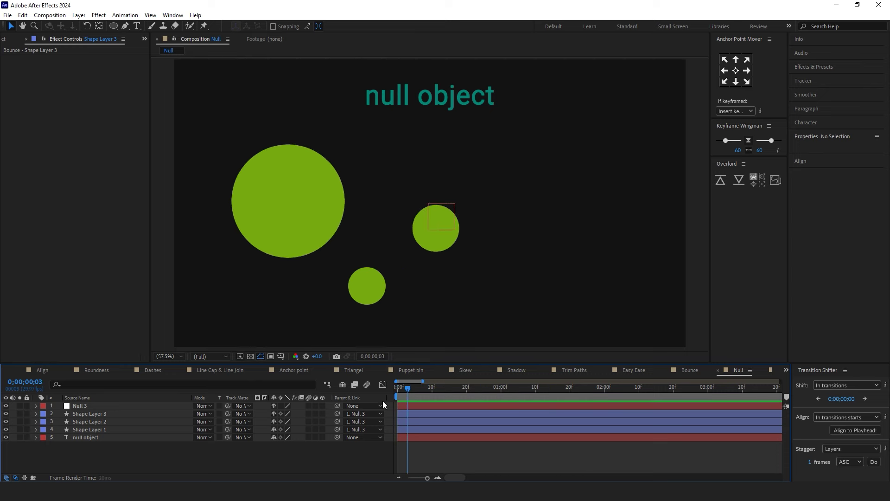
left_click(379, 263)
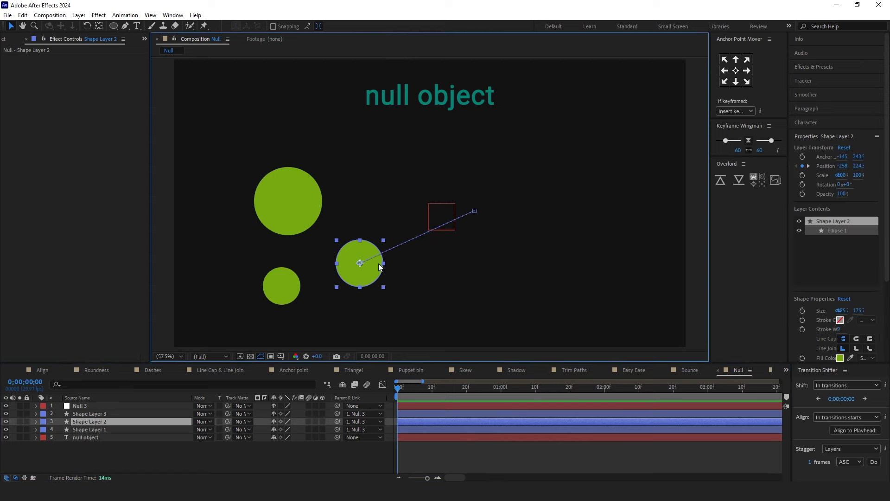
left_click(293, 278, "shift")
left_click(292, 223, "shift")
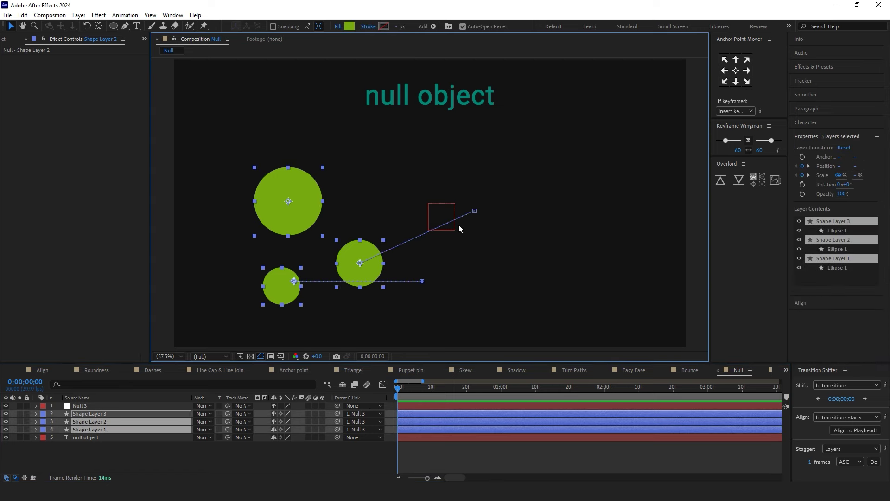
Delete the Null 3 layer from the Null composition and add a new null object
left_click(104, 407)
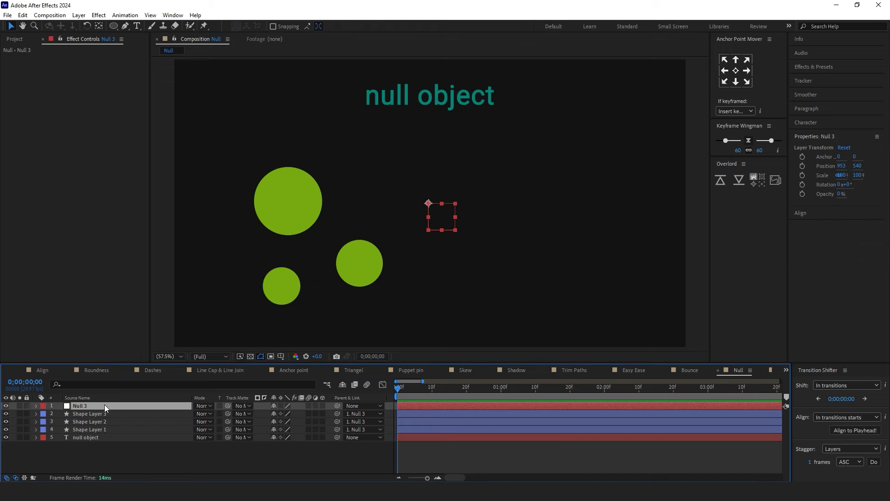
key("Delete")
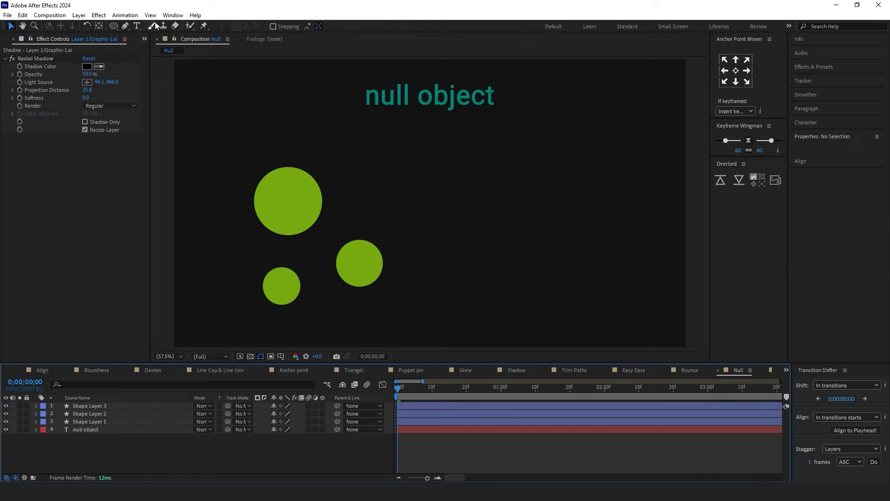
left_click(172, 14)
left_click(172, 15)
left_click(125, 15)
mouse_move(108, 18)
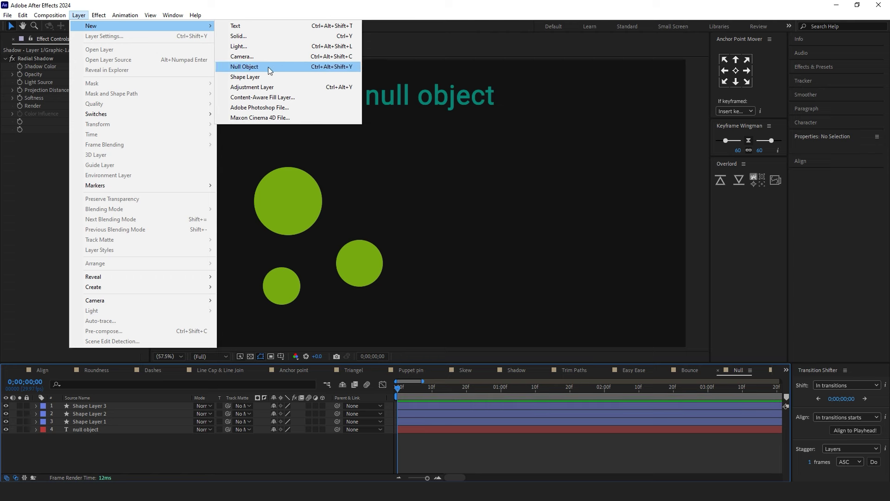
left_click(269, 68)
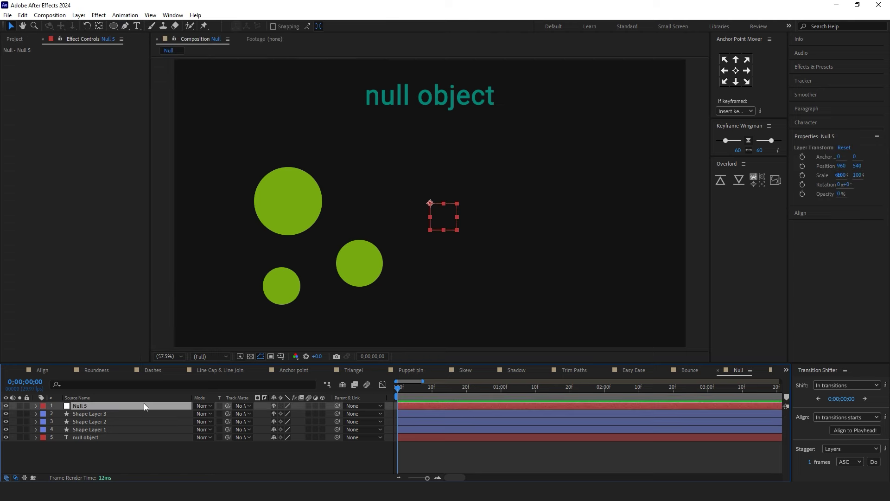
Parent Shape Layers 1, 2 and 3 to the new null object, and move the null horizontally toward the right side of the frame
left_click(420, 429)
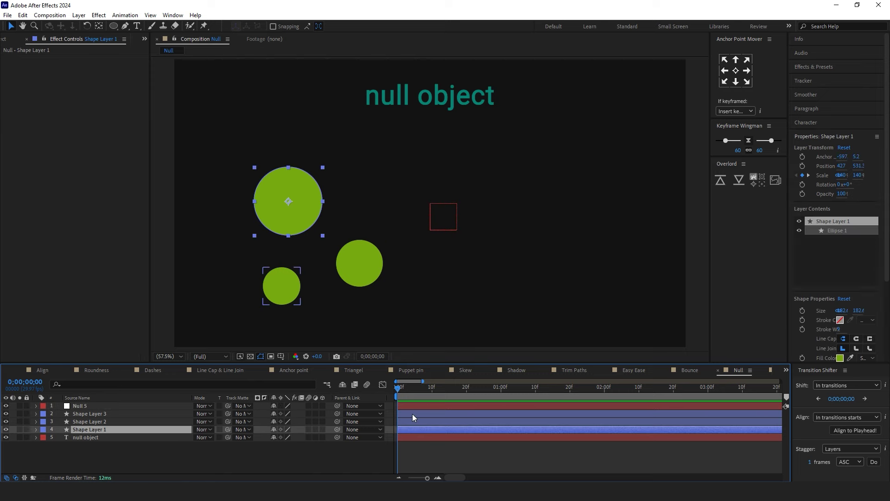
left_click(413, 412, "shift")
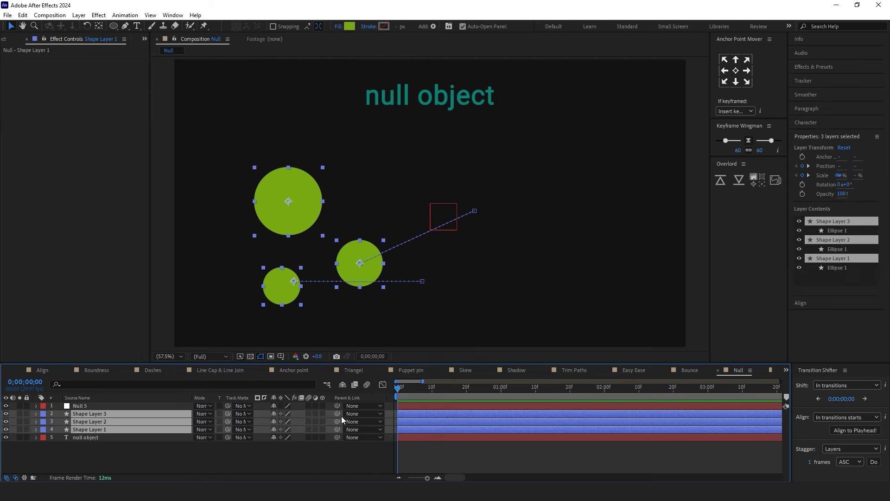
left_click_drag(337, 413, 135, 406)
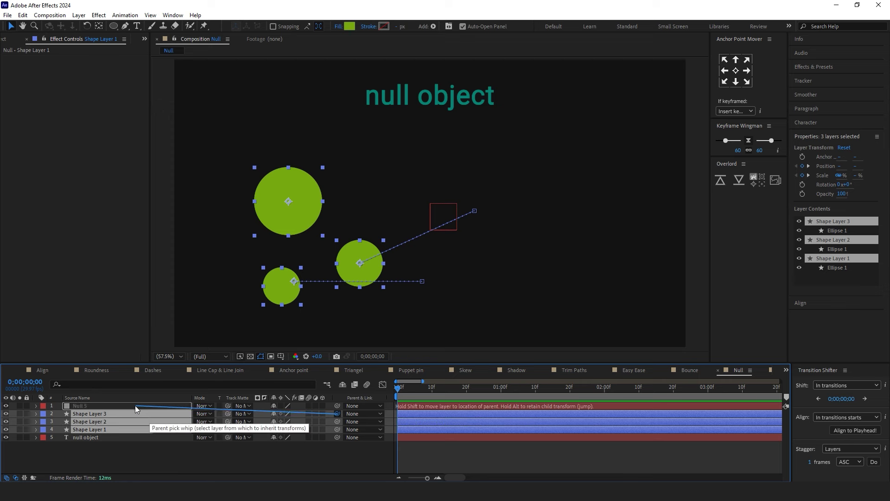
left_click_drag(134, 405, 135, 405)
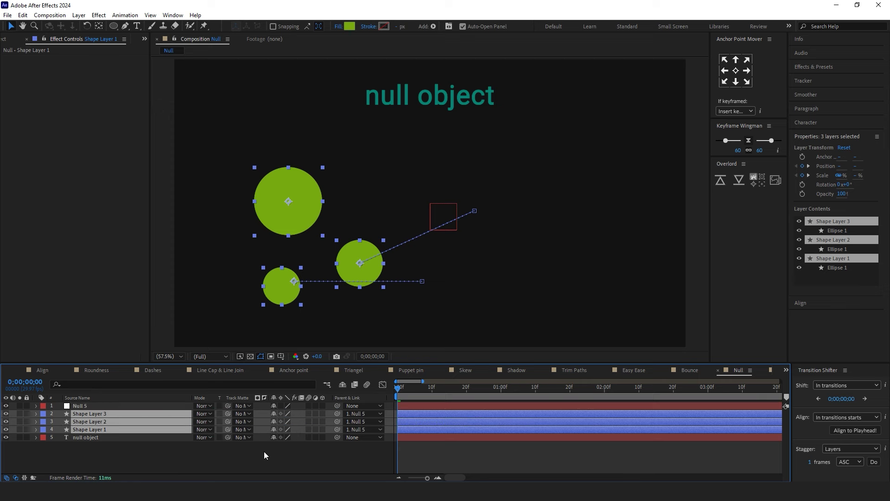
left_click_drag(337, 414, 148, 407)
left_click(158, 406)
left_click_drag(442, 227, 582, 227)
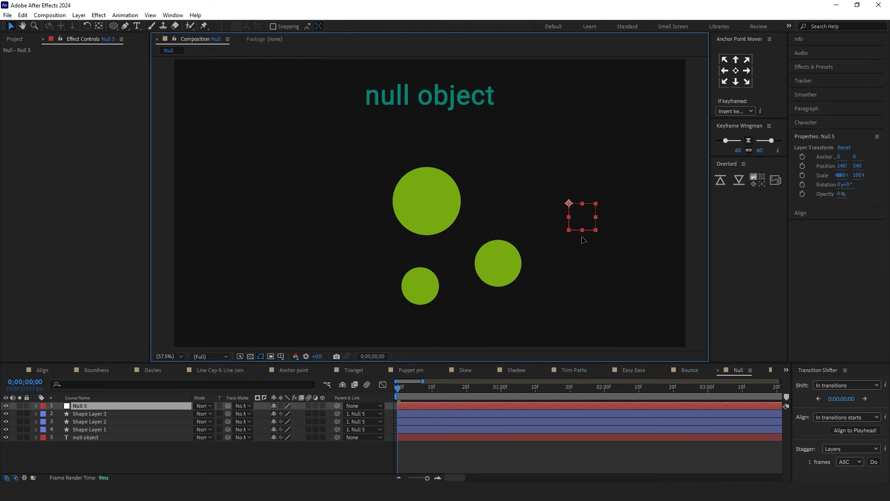
Preview the Null composition's animation of the three green circles
key("space")
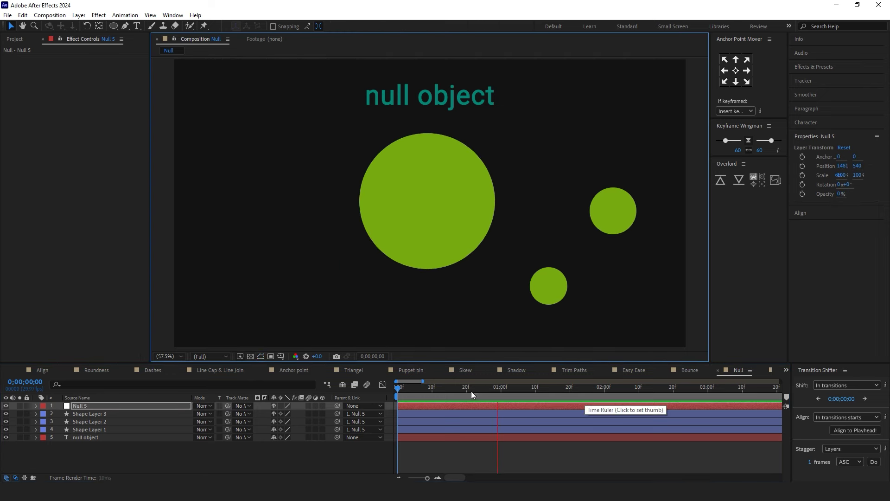
key("space")
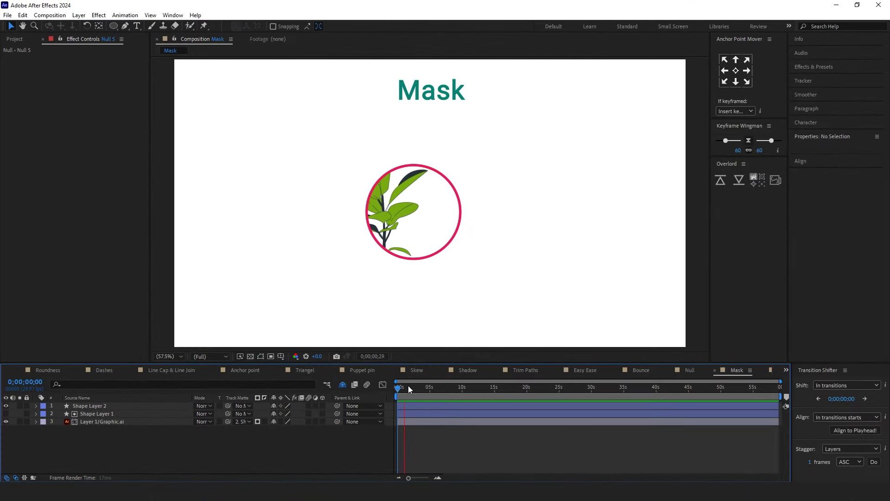
Reposition the plant graphic inside the circular mask, and delete Shape Layer 2 and Shape Layer 1 from the Mask composition
left_click(410, 413)
left_click_drag(403, 273, 438, 296)
left_click(120, 406)
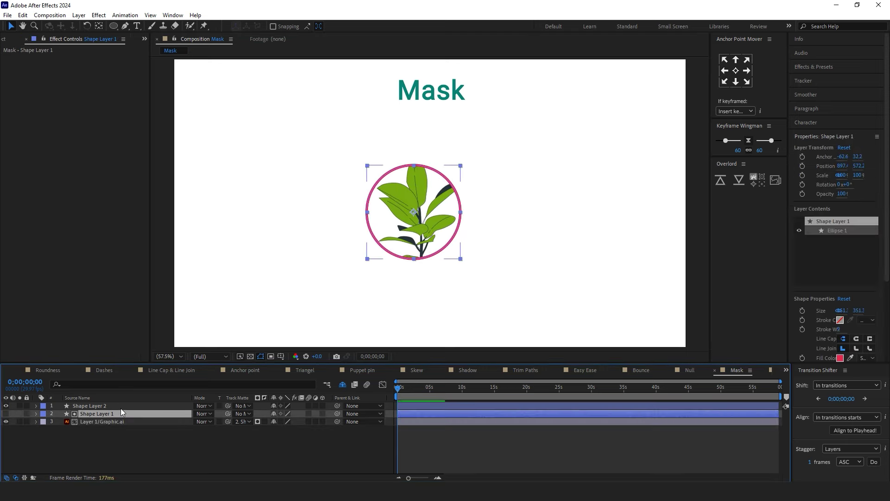
left_click(123, 413, "shift")
key("Delete")
Draw a circle with a black fill and the existing pink 9 px stroke beside the plant
left_click(116, 27)
left_click(278, 26)
left_click(55, 358)
left_click(240, 257)
left_click_drag(299, 145, 413, 259)
left_click(453, 451)
left_click(37, 406)
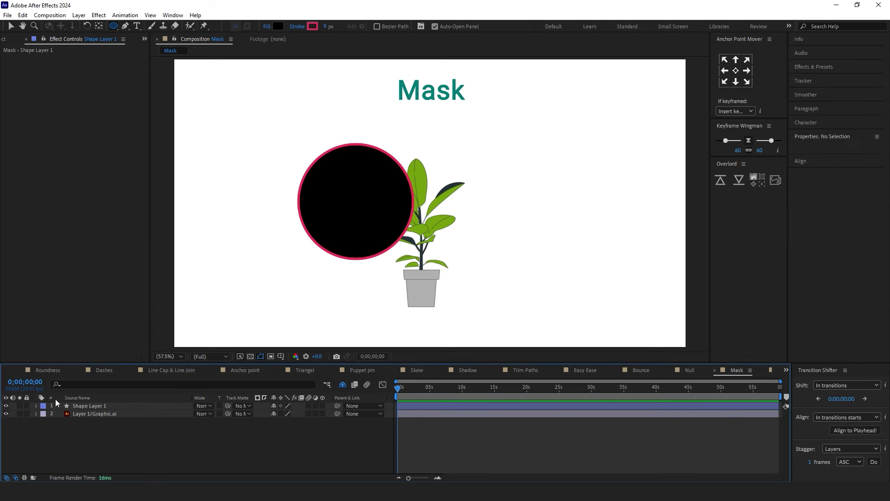
Move the black circle over the middle of the plant
key("v")
left_click(336, 217)
left_click_drag(369, 219, 434, 244)
Set the track matte of Layer 1/Graphic.ai to Shape Layer 1
left_click(95, 414)
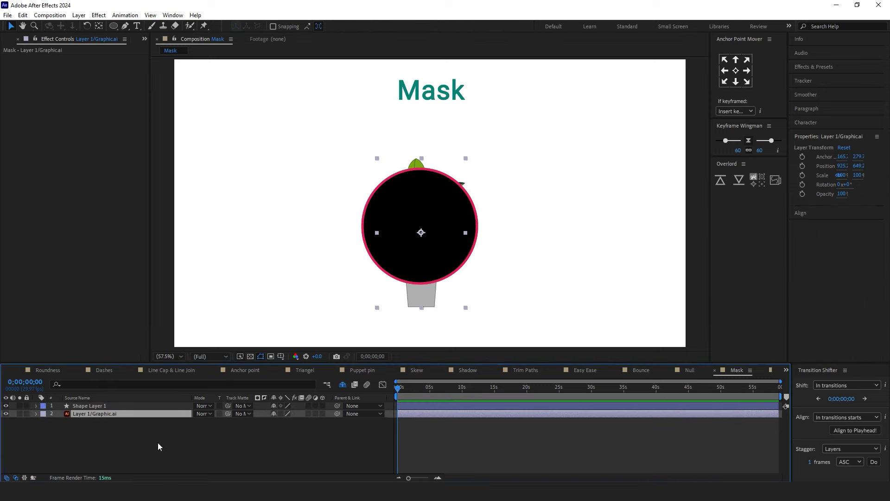
left_click(83, 406)
left_click(93, 414)
left_click(241, 413)
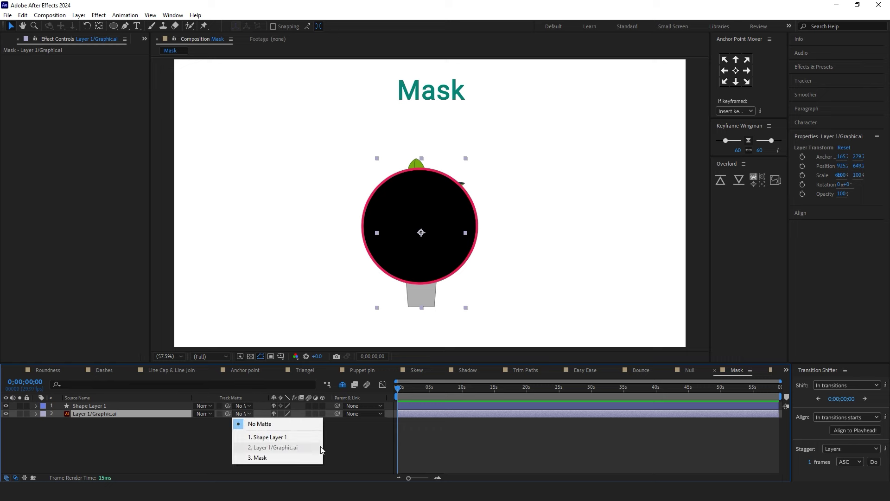
left_click(310, 438)
Shift the plant graphic slightly upward within its circular matte
left_click(365, 446)
left_click(404, 414)
left_click_drag(441, 278, 438, 260)
left_click(433, 424)
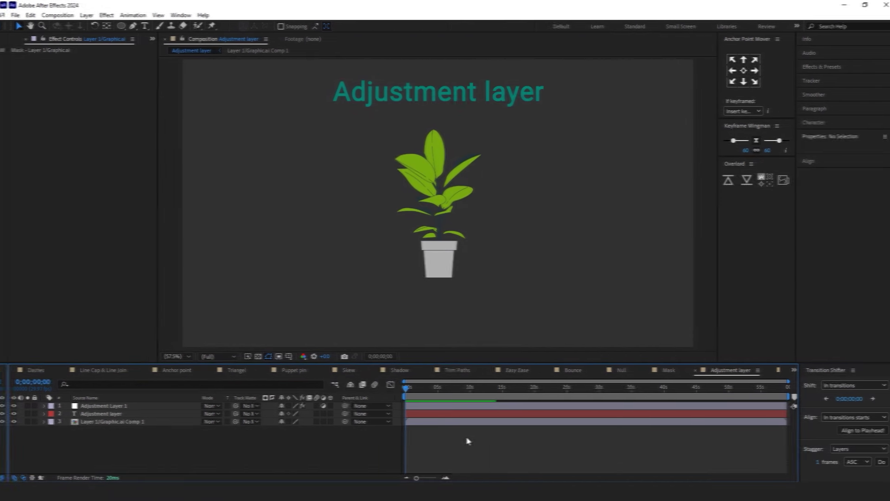
Display the effects of Adjustment Layer 1 and search the effects library for "cc rain"
left_click(131, 407)
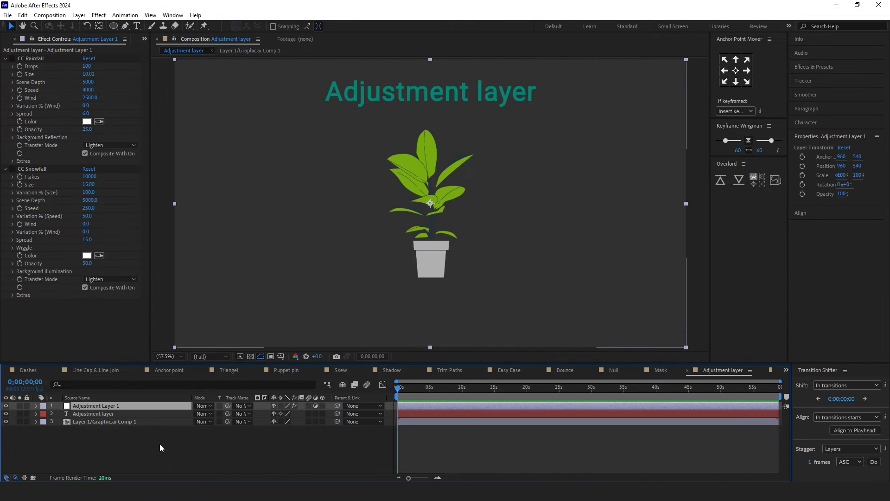
left_click(160, 443)
left_click(123, 409)
left_click(358, 444)
left_click(813, 66)
left_click(821, 78)
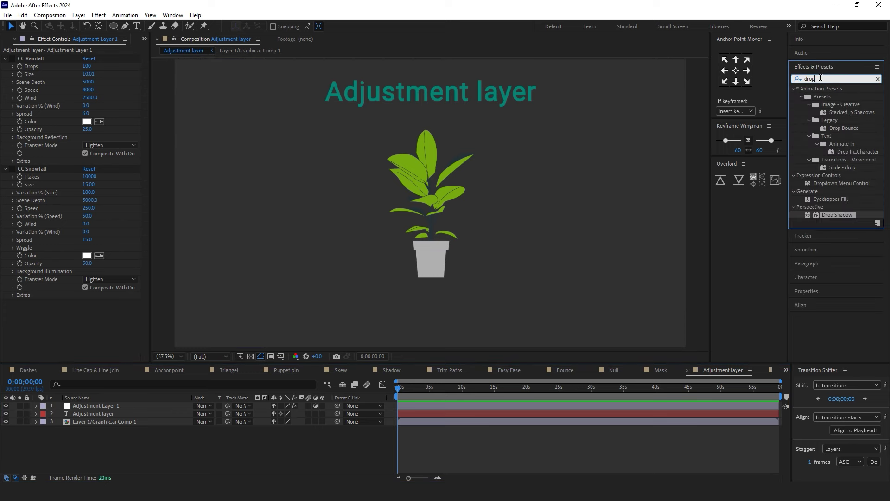
key("BackSpace")
key("BackSpace")
key("BackSpace")
key("BackSpace")
type("cc rain")
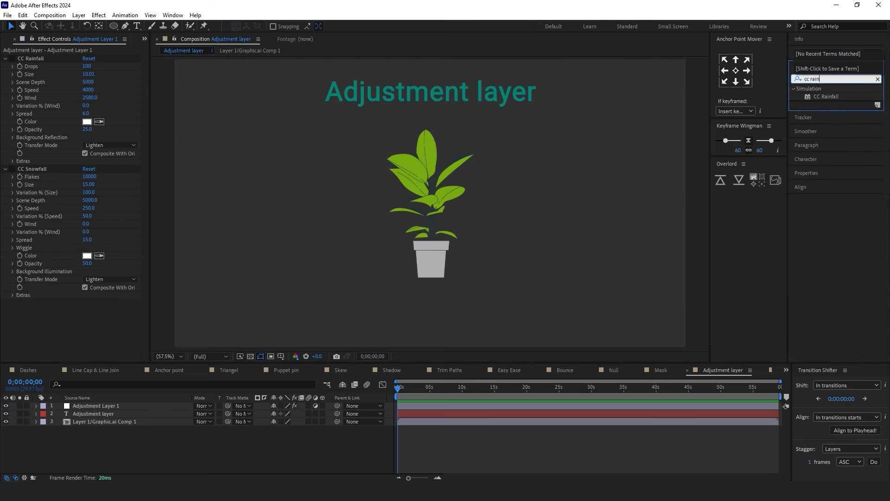
Enable the CC Rainfall effect on Adjustment Layer 1 and preview the rain
left_click(11, 59)
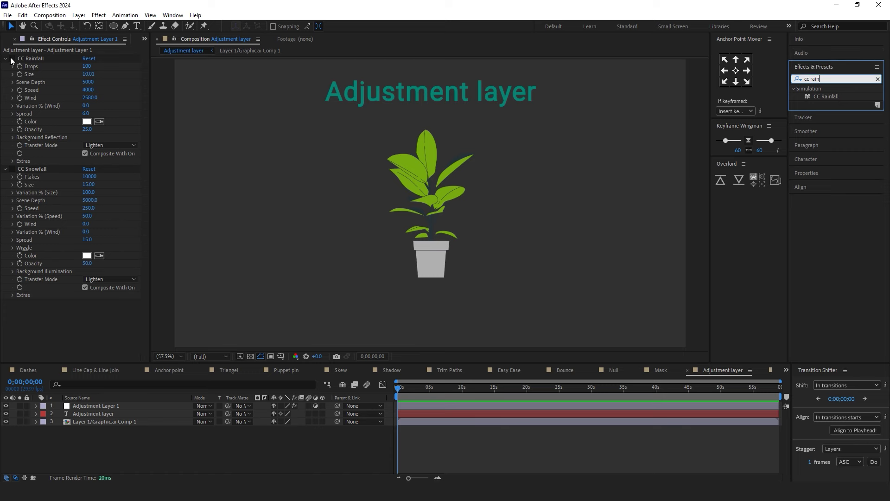
key("space")
left_click(405, 391)
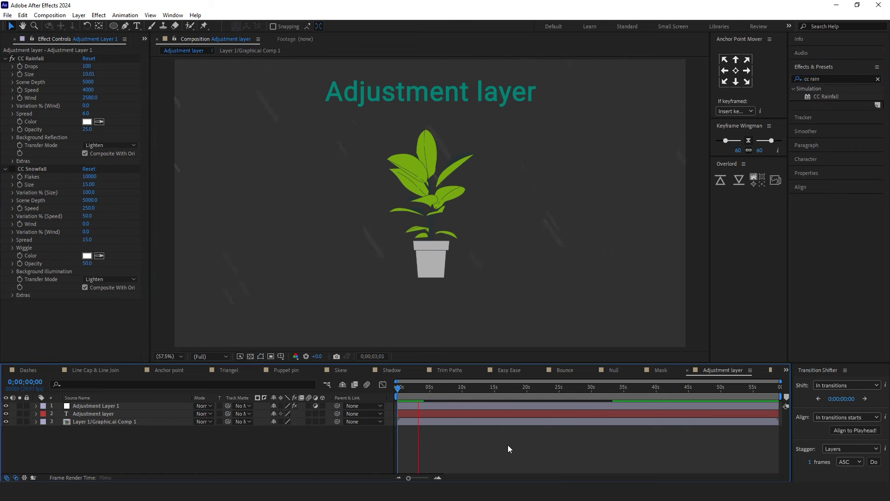
key("space")
Disable CC Rainfall, enable CC Snowfall on Adjustment Layer 1, and preview the snow
left_click(11, 169)
key("space")
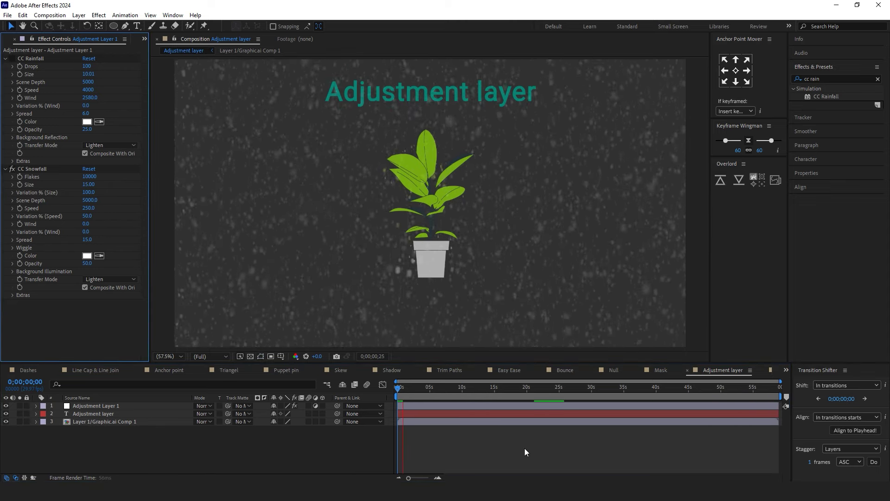
left_click(363, 389)
key("space")
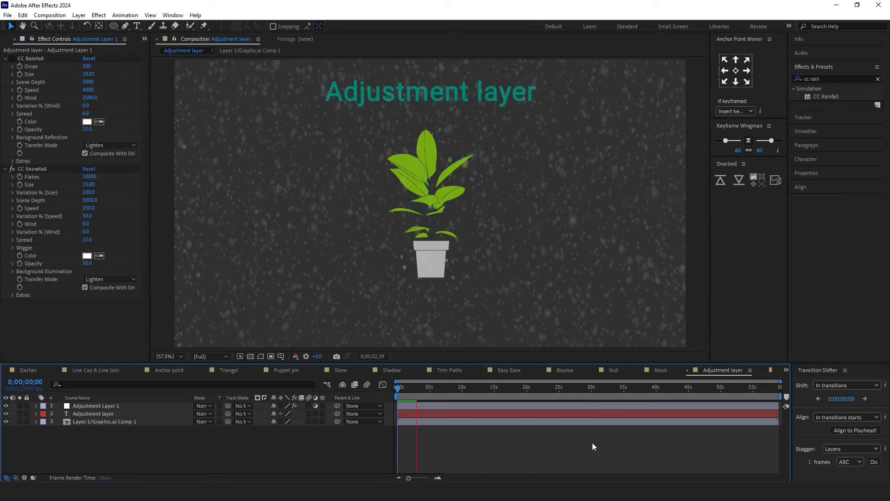
key("space")
key("space")
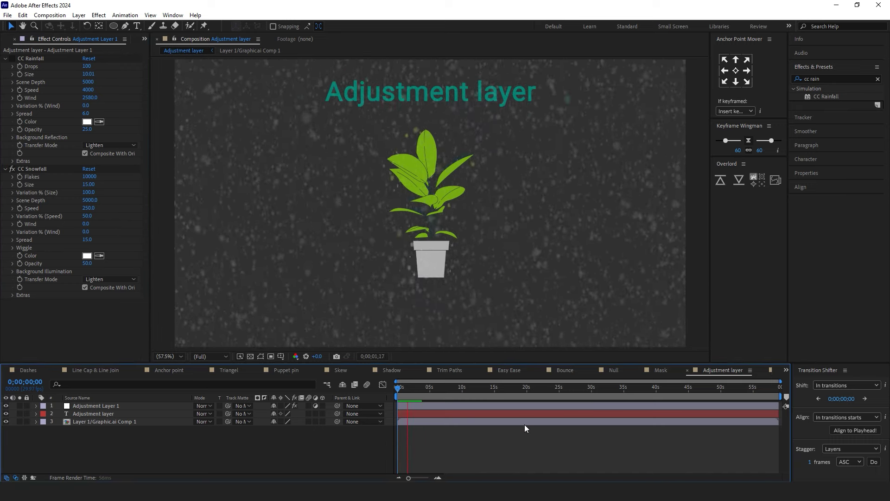
Switch to the 3D composition and delete the green cube's Shape Layer 1
left_click(786, 369)
left_click(803, 328)
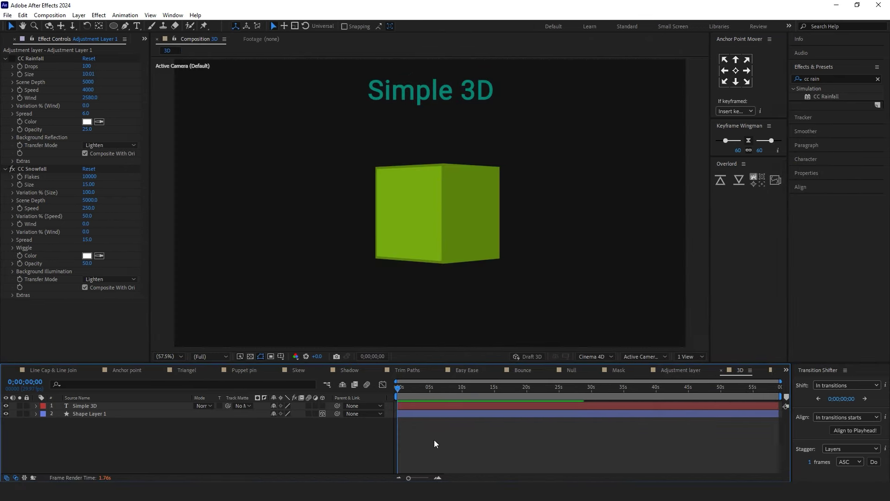
left_click(99, 406)
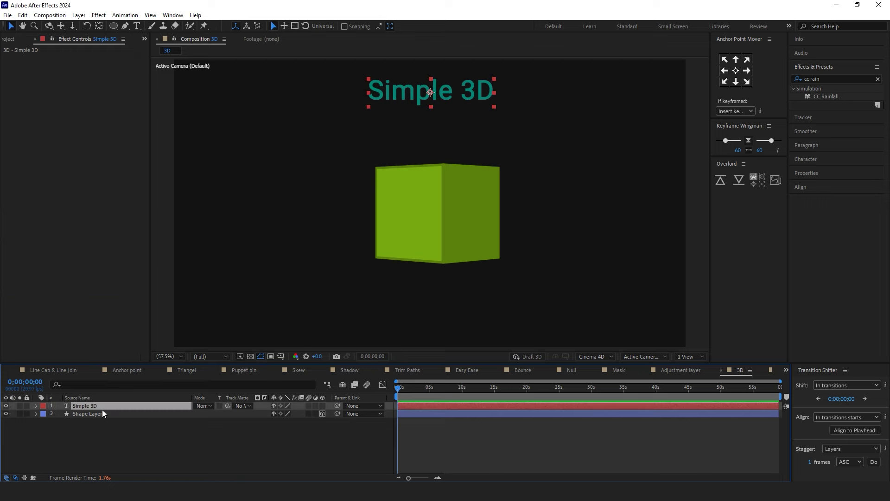
left_click(102, 413)
key("Delete")
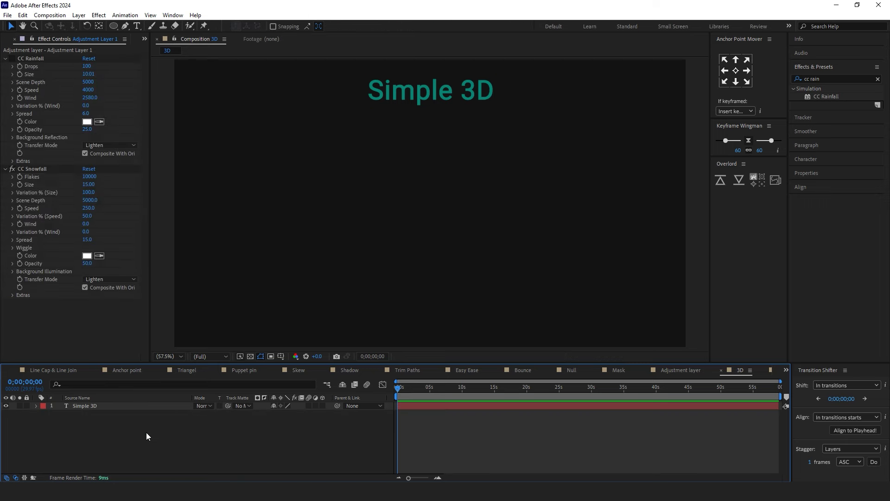
Draw a square of about 337 px with a red fill near the center of the frame
left_click(114, 26)
left_click(157, 25)
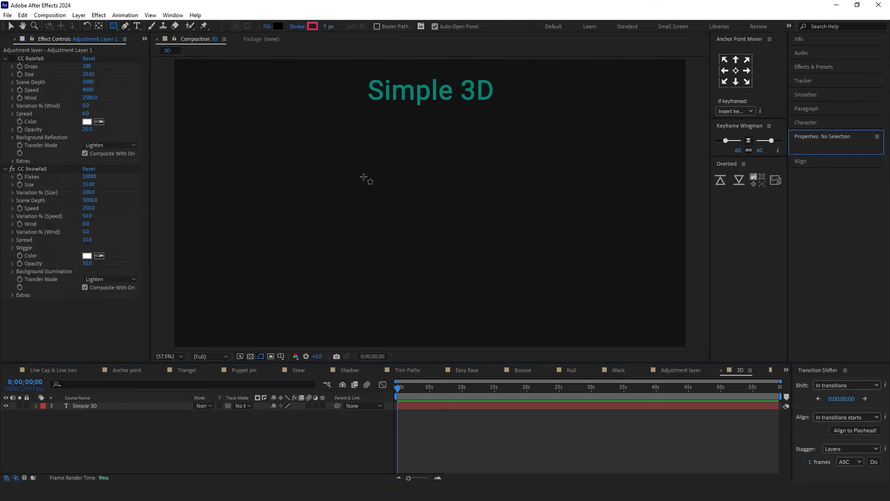
left_click(278, 26)
left_click(102, 295)
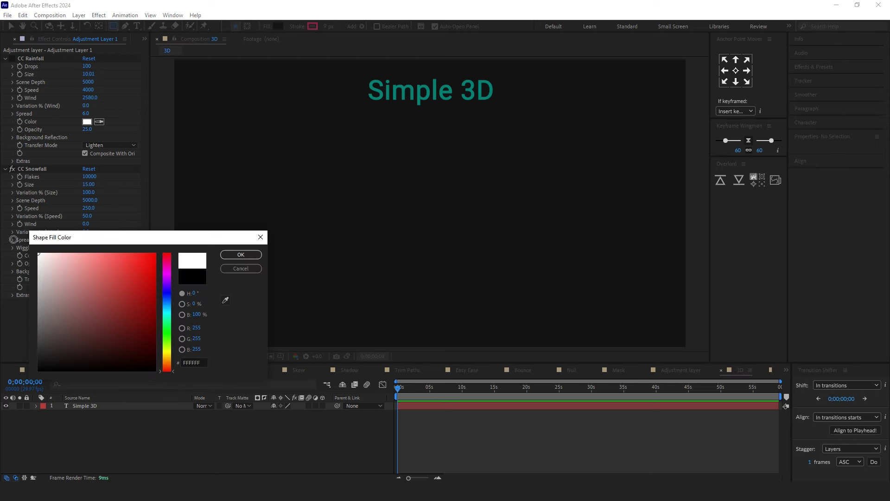
left_click(137, 276)
left_click(240, 255)
left_click_drag(391, 179, 480, 262)
Change the square's stroke color to a darker crimson
left_click(312, 26)
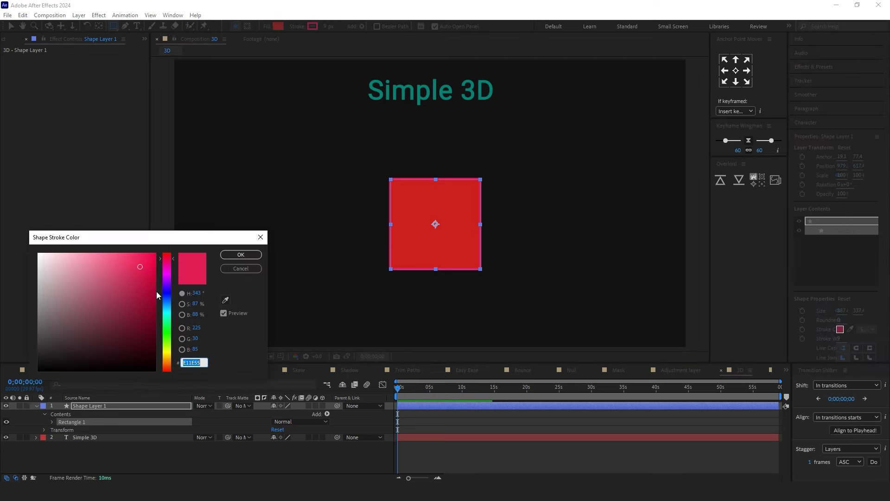
left_click_drag(145, 283, 140, 302)
left_click(241, 254)
left_click(457, 413)
key("v")
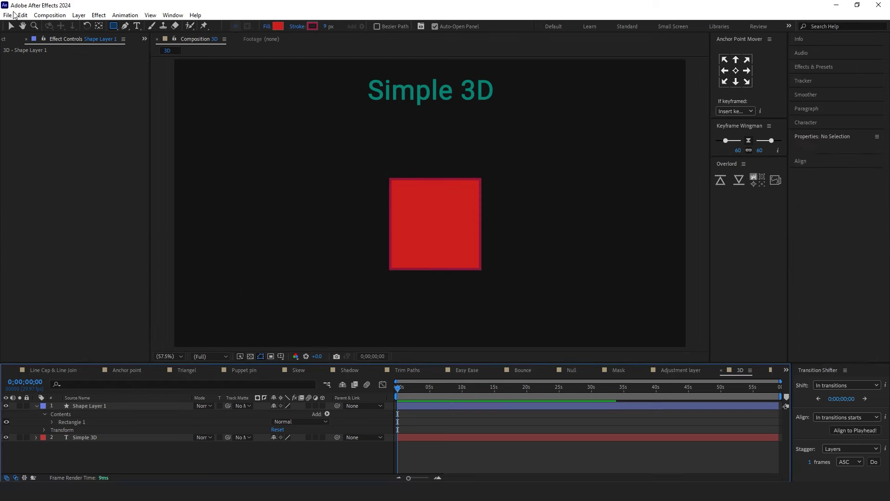
Make the red square a 3D layer, try the Classic 3D renderer, and set the renderer back to Cinema 4D
left_click(419, 253)
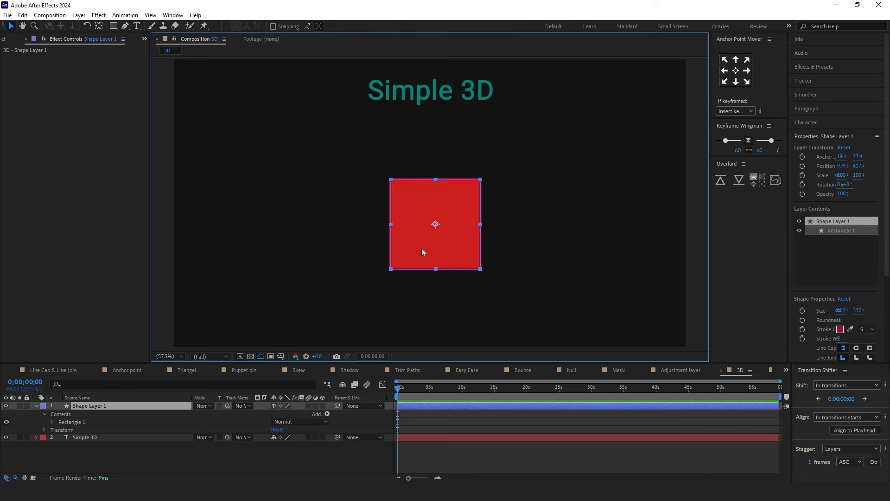
left_click(323, 406)
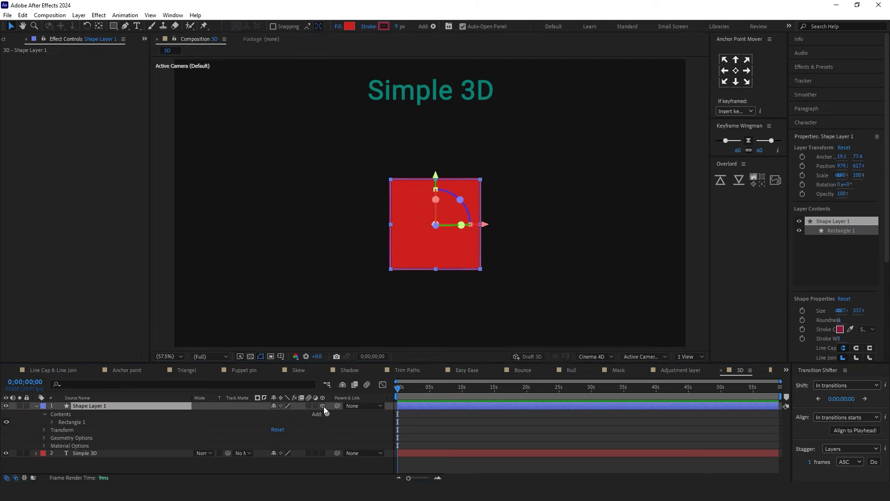
left_click(600, 356)
left_click(625, 366)
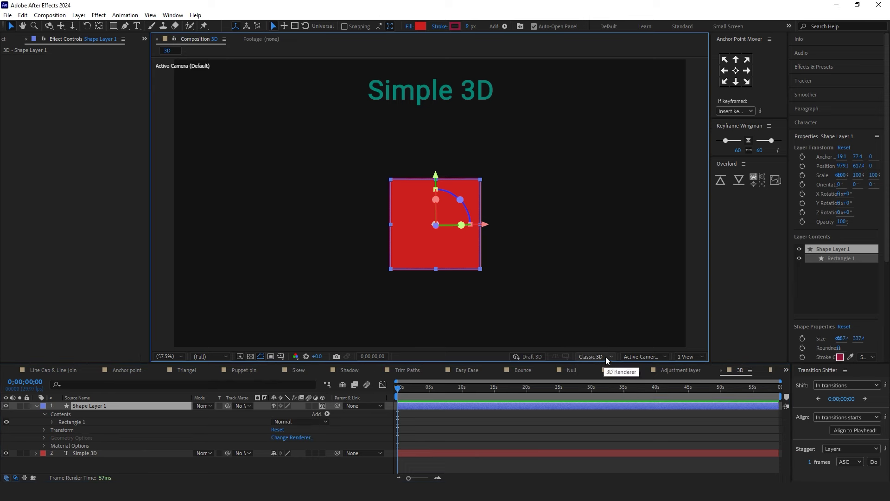
left_click(605, 357)
left_click(611, 388)
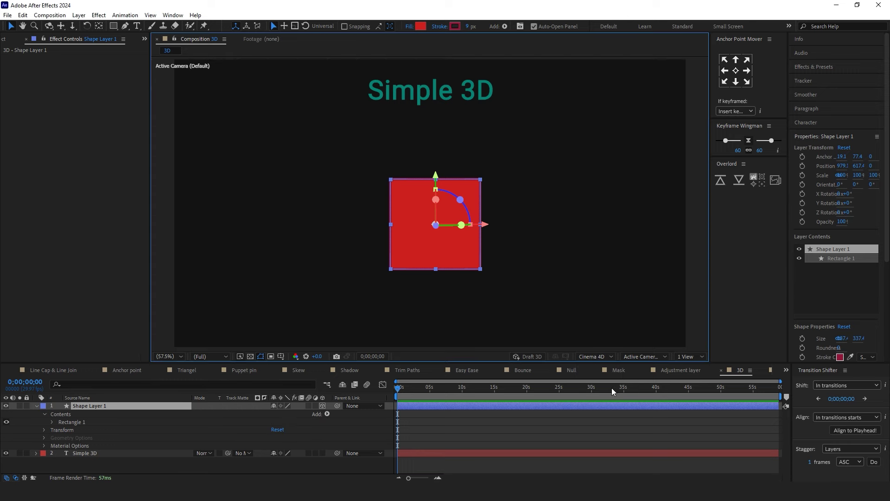
Reveal Shape Layer 1's geometry options and give the square an initial extrusion depth
left_click(37, 405)
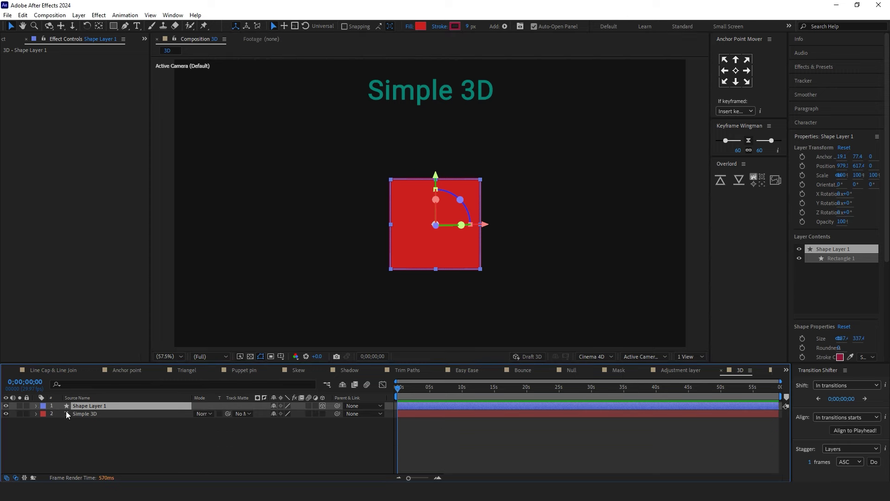
left_click(101, 407)
left_click(36, 406)
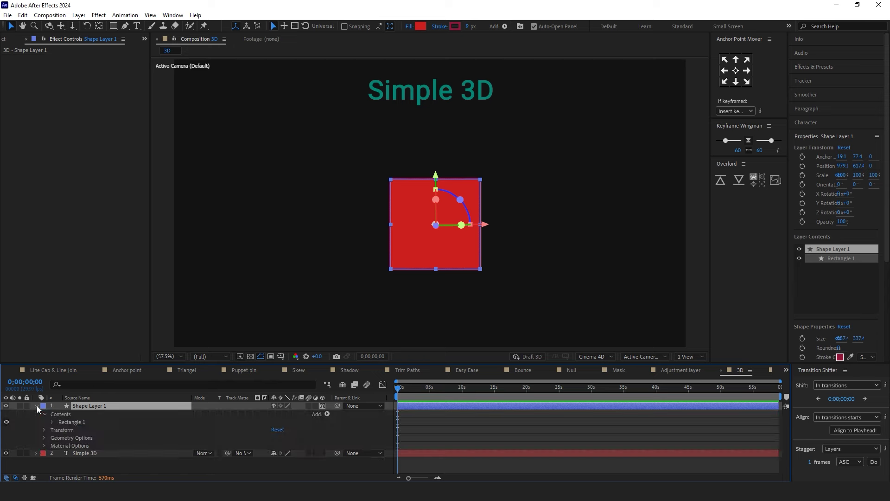
left_click(65, 438)
left_click(42, 438)
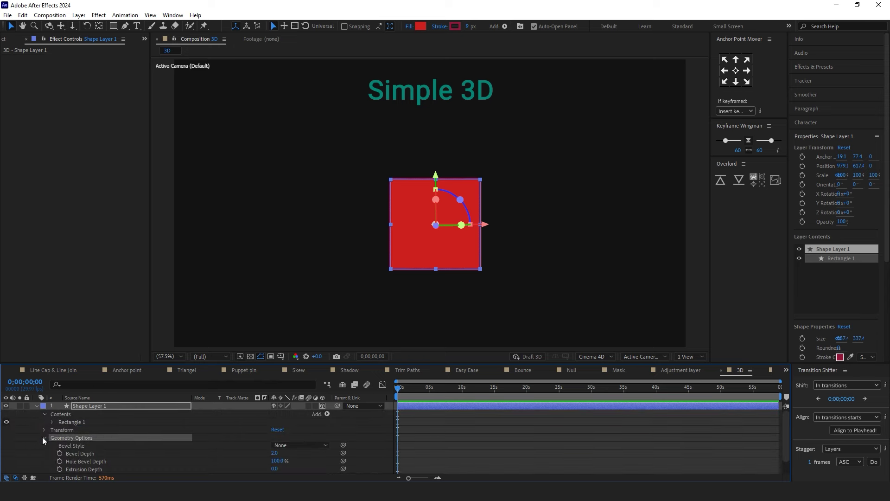
scroll(46, 440, "down", 1)
left_click(88, 454)
left_click_drag(313, 455, 339, 455)
Set Shape Layer 1's Y Rotation to 51°
left_click(45, 421)
left_click(43, 430)
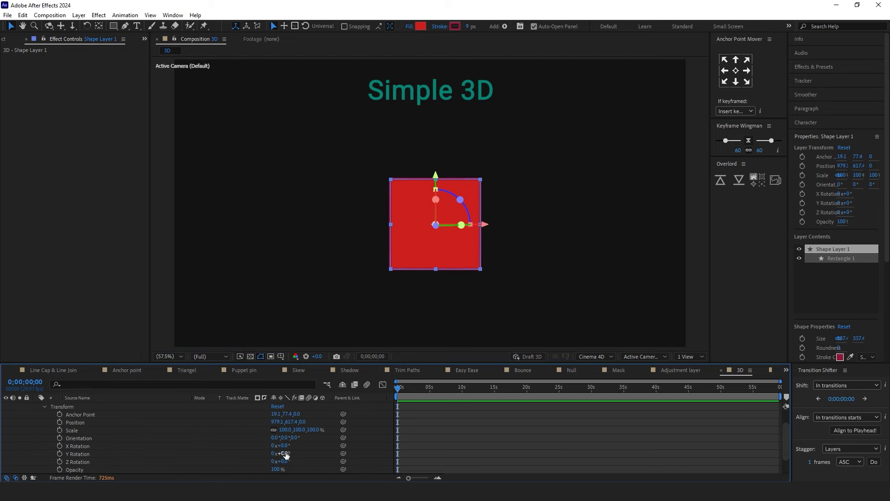
left_click_drag(286, 454, 308, 451)
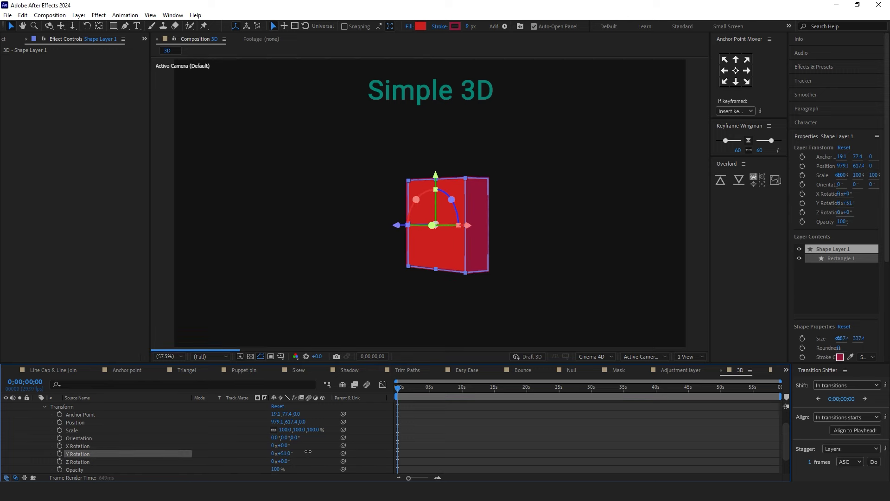
Set Shape Layer 1's Extrusion Depth to 342 in its geometry options
scroll(74, 423, "up", 3)
left_click(44, 430)
left_click(43, 438)
scroll(102, 436, "down", 2)
left_click_drag(276, 455, 445, 448)
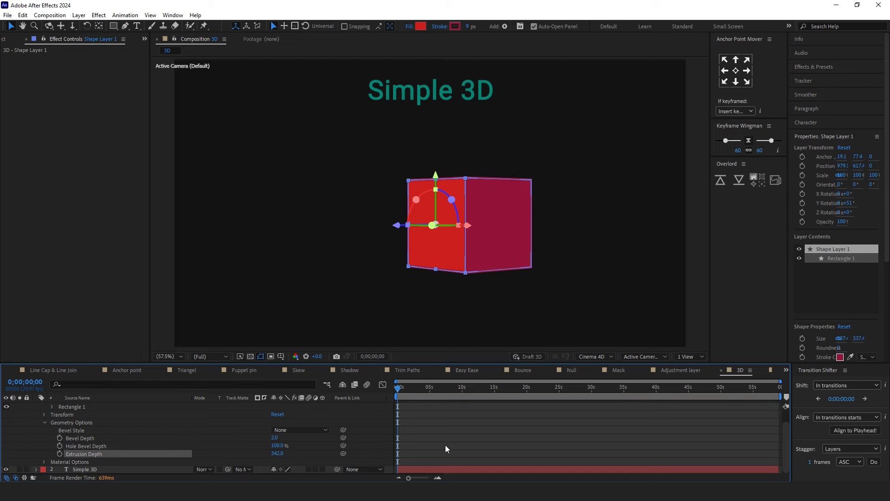
left_click(446, 445)
Try moving the extruded box forward along its Z axis, and undo the move
left_click(483, 234)
left_click_drag(399, 225, 359, 238)
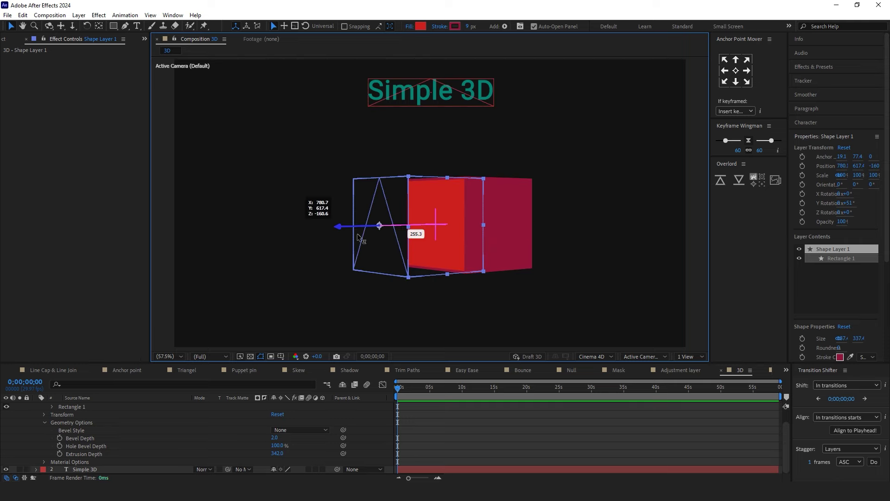
key("ctrl+z")
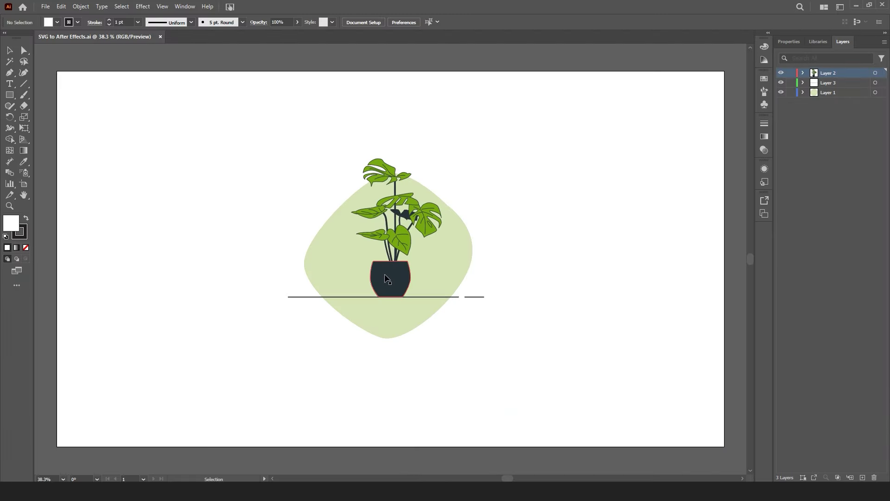
In Illustrator's SVG to After Effects.ai document, try moving the potted plant and the green background shape separately, undoing each move
left_click(391, 281)
left_click_drag(391, 281, 436, 232)
key("ctrl+z")
mouse_move(479, 305)
left_mouse_down()
mouse_move(479, 339)
mouse_move(479, 304)
left_mouse_up()
left_click_drag(461, 244, 541, 205)
key("ctrl+z")
left_click(574, 207)
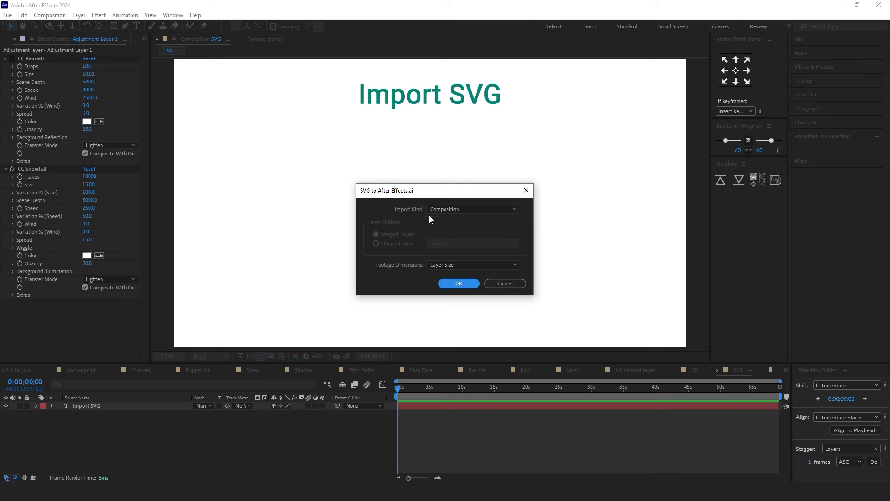
Import SVG to After Effects.ai as a Composition with footage dimensions set to Layer Size
left_click(445, 210)
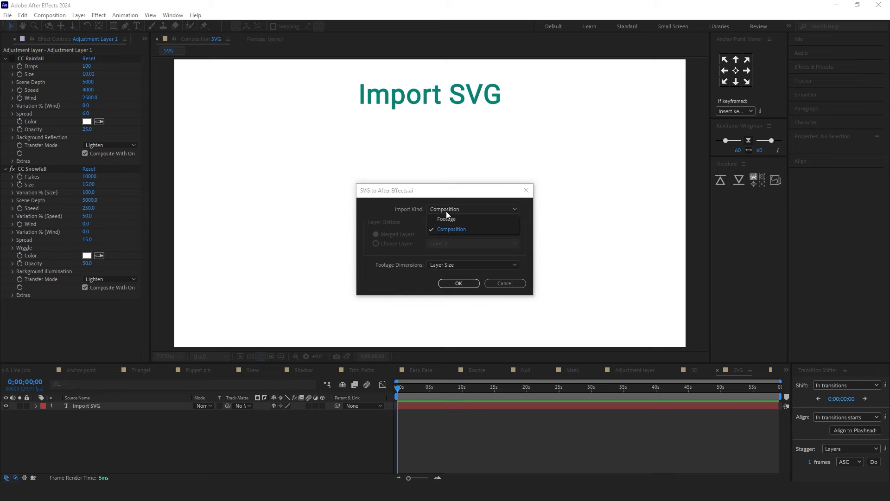
left_click(511, 229)
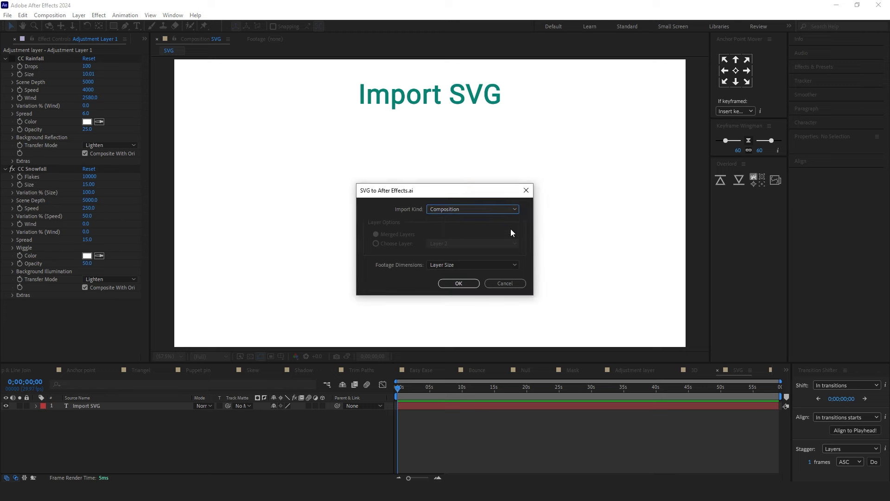
left_click(458, 283)
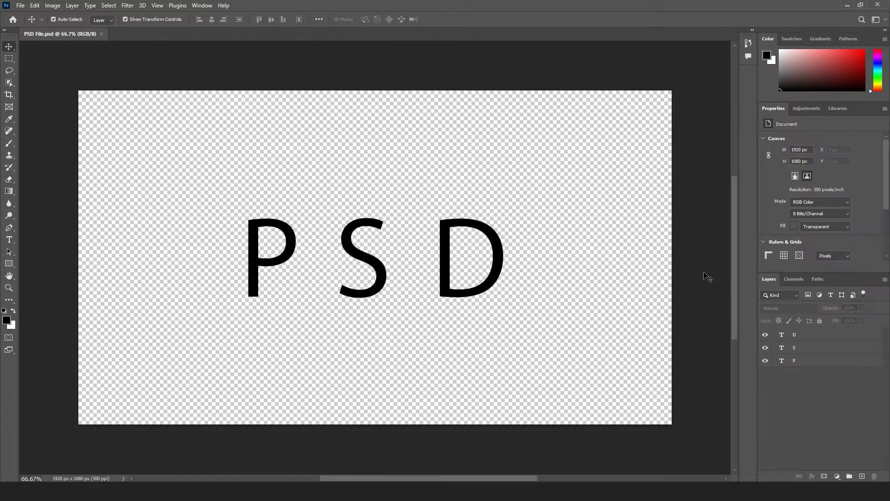
Switch to Photoshop and examine how the letters P, S and D in PSD File.psd correspond to separate text layers
left_click(487, 229)
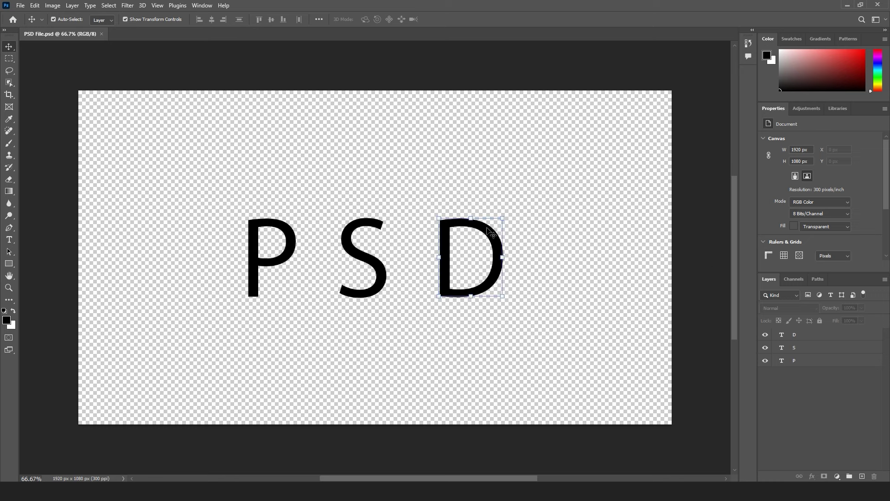
left_click(371, 228)
left_click(274, 233)
left_click(408, 184)
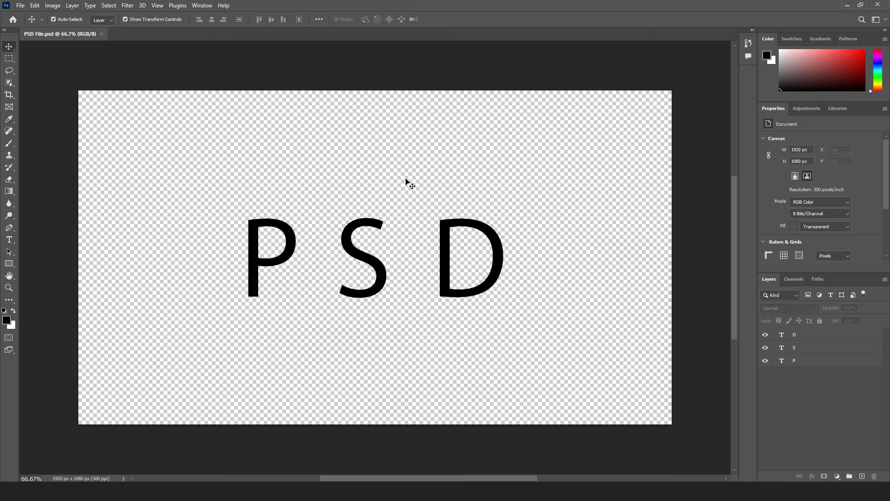
left_click(291, 234)
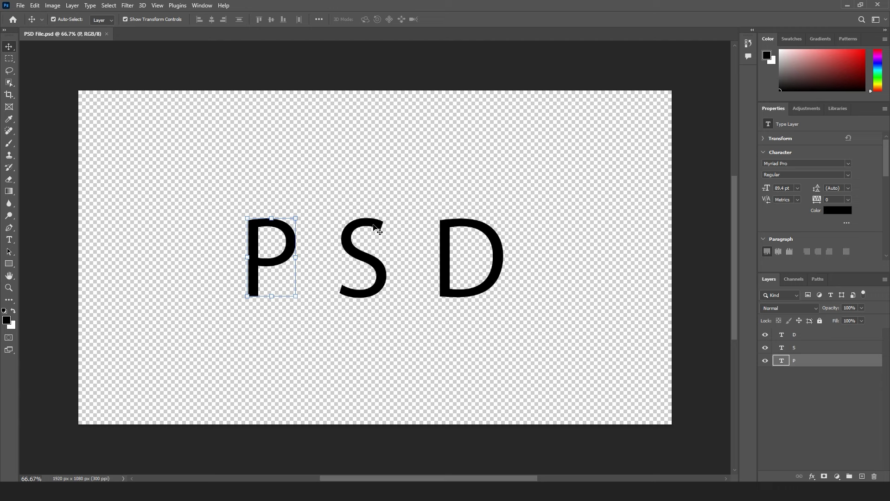
left_click(376, 229)
left_click(506, 243)
left_click(818, 347)
left_click(816, 361)
left_click(815, 345)
left_click(818, 336)
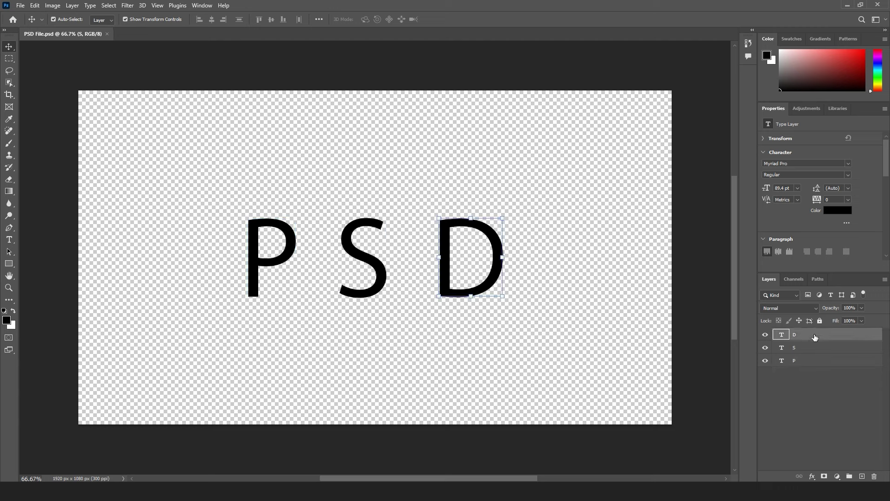
left_click(568, 304)
left_click(847, 5)
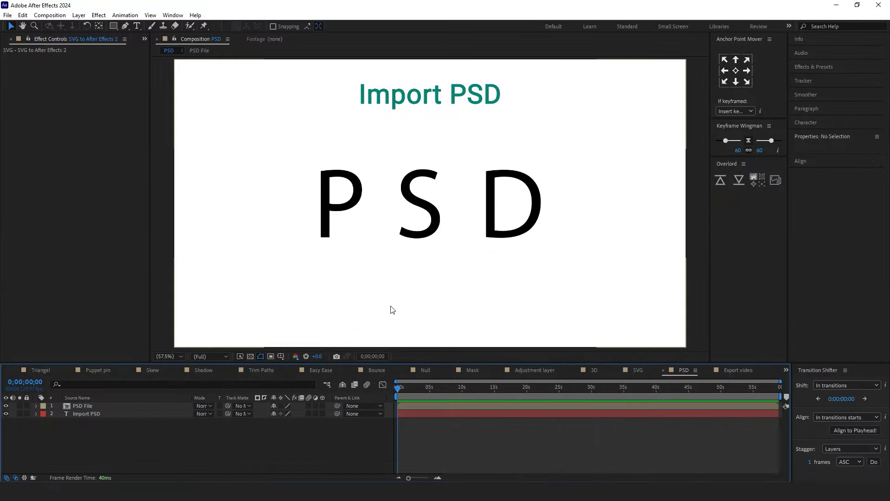
In After Effects' PSD composition, delete the PSD File layer and import PSD File.psd as a Composition with Editable Layer Styles
left_click(93, 403)
key("Delete")
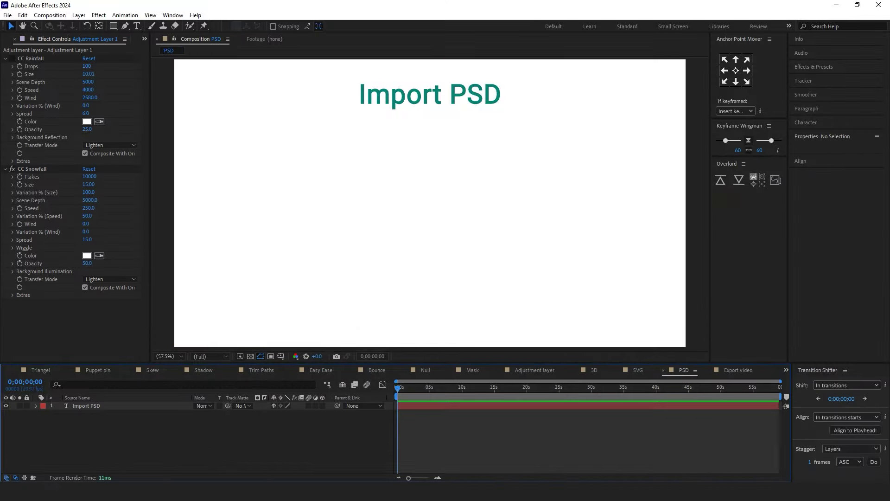
left_click_drag(229, 236, 386, 264)
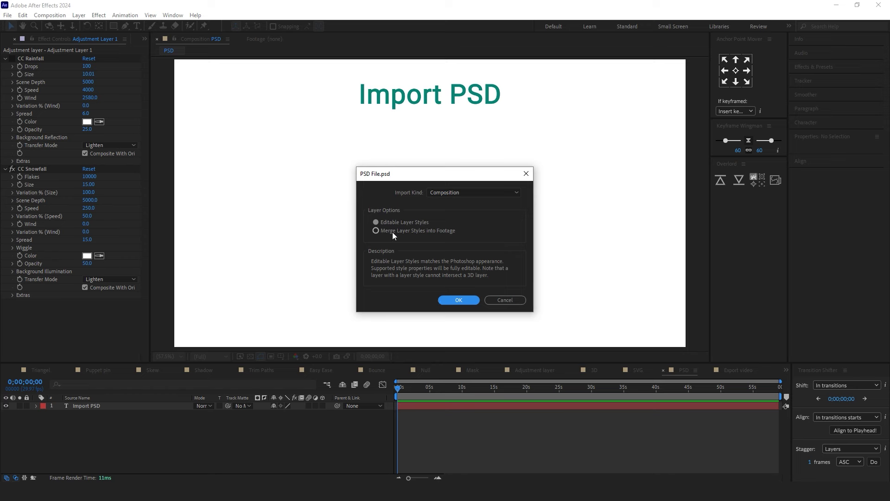
left_click(389, 232)
left_click(387, 222)
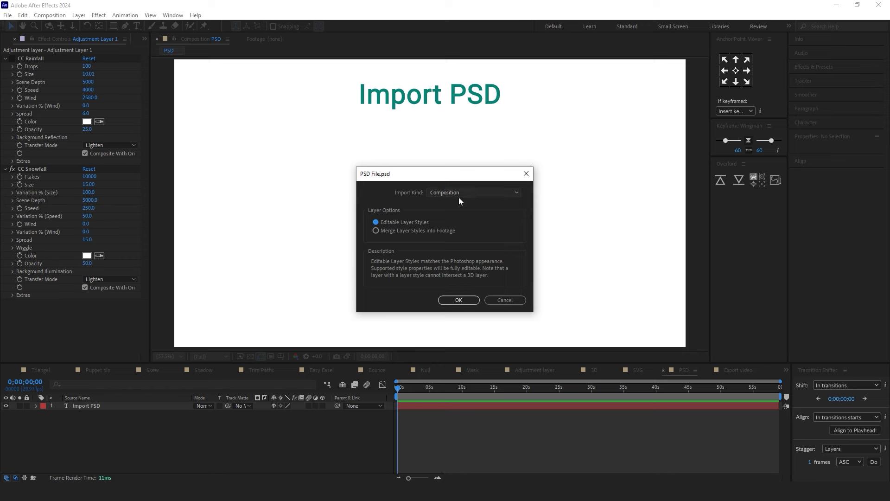
left_click(458, 300)
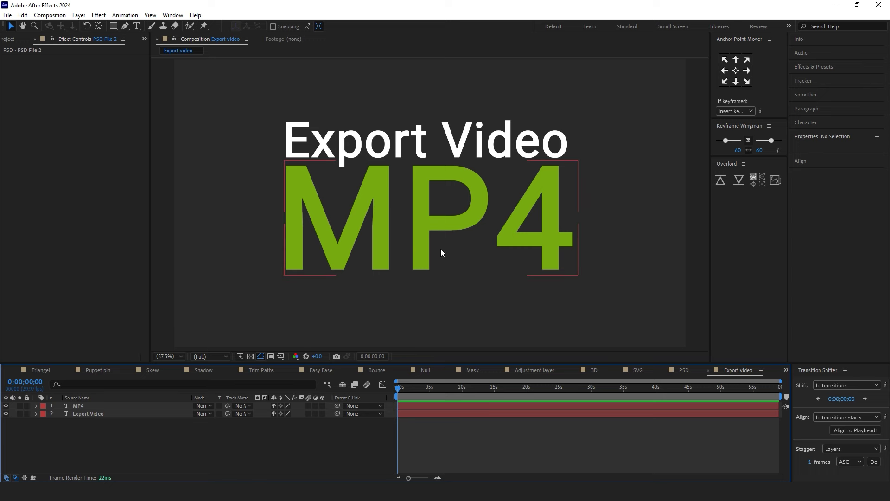
Add the Export video composition to the Render Queue
key("ctrl+m")
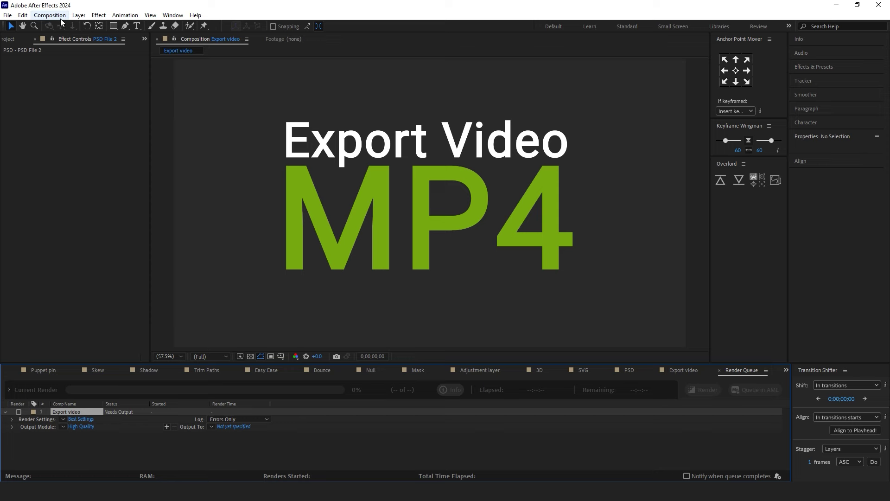
left_click(7, 15)
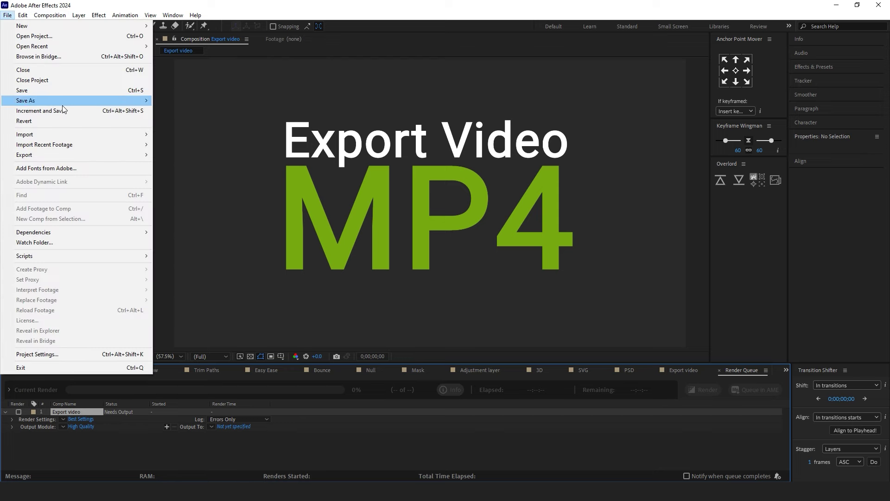
mouse_move(76, 157)
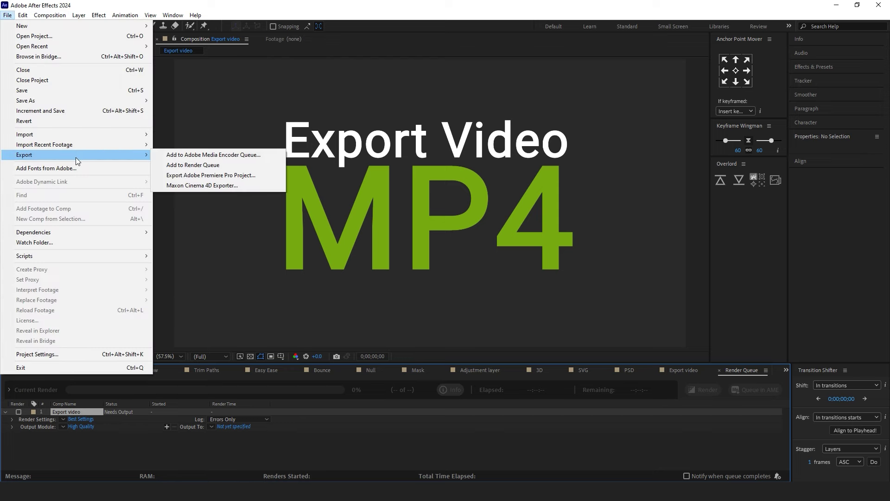
left_click(238, 165)
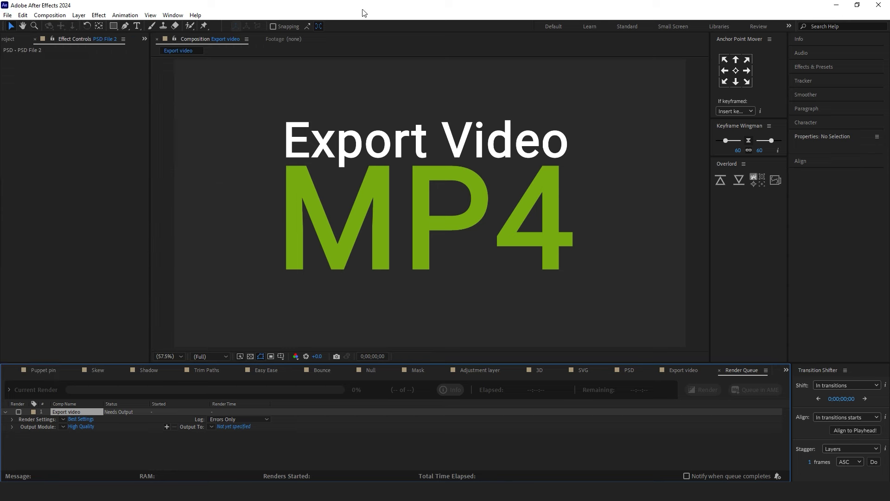
Set the Export video render item's output module format to H.264
left_click(82, 427)
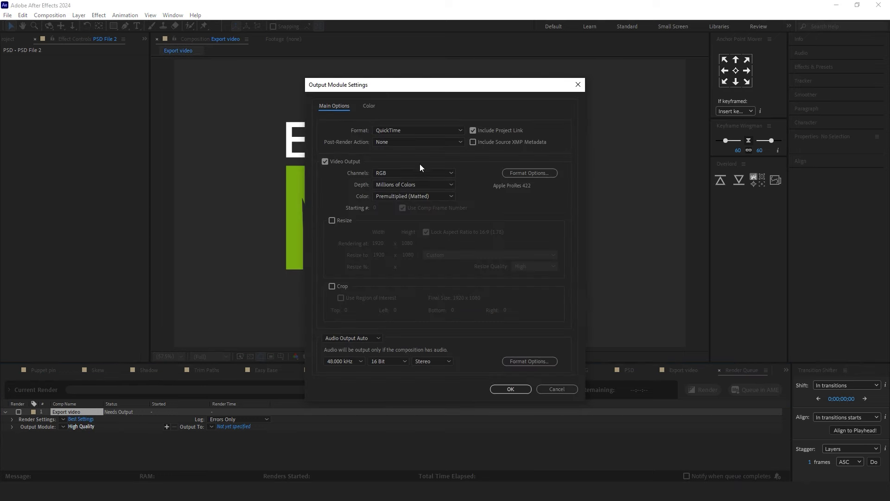
left_click(409, 130)
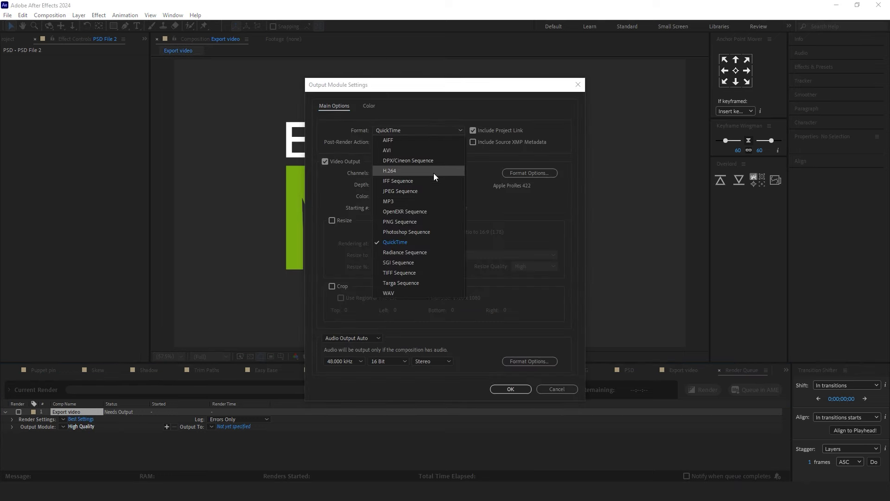
key("Escape")
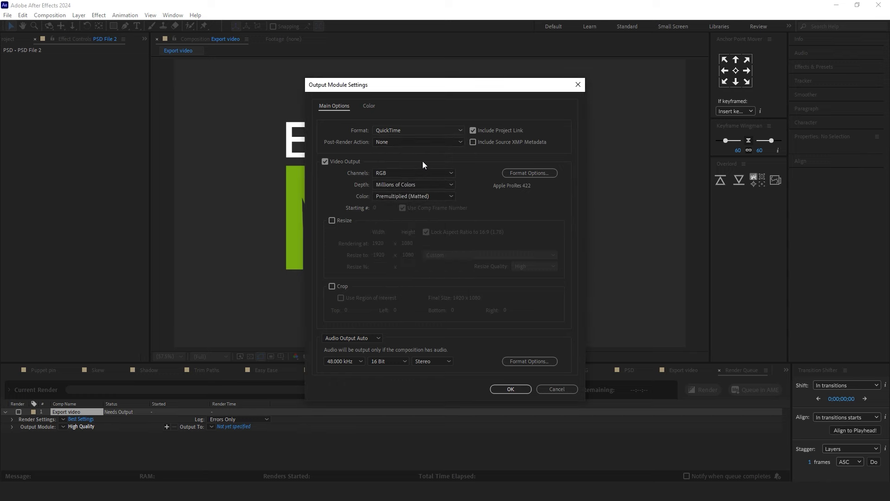
left_click(511, 389)
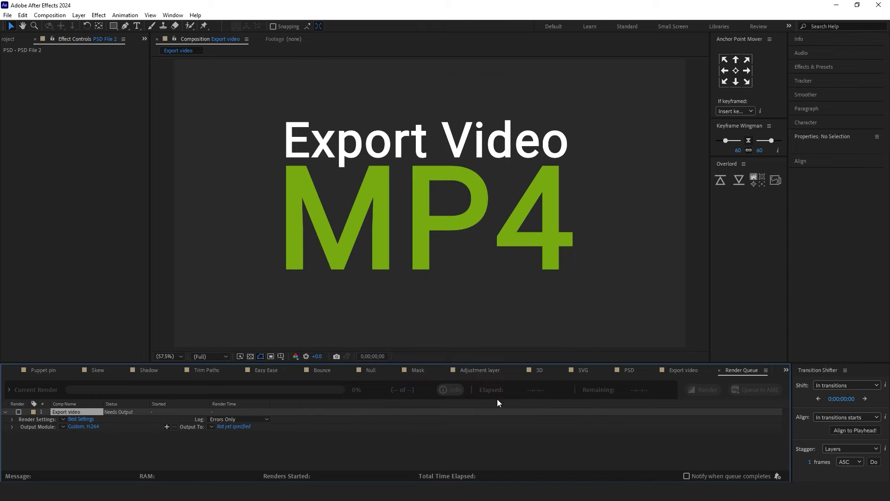
Set the queued render's output file to Export video.mp4
left_click(237, 427)
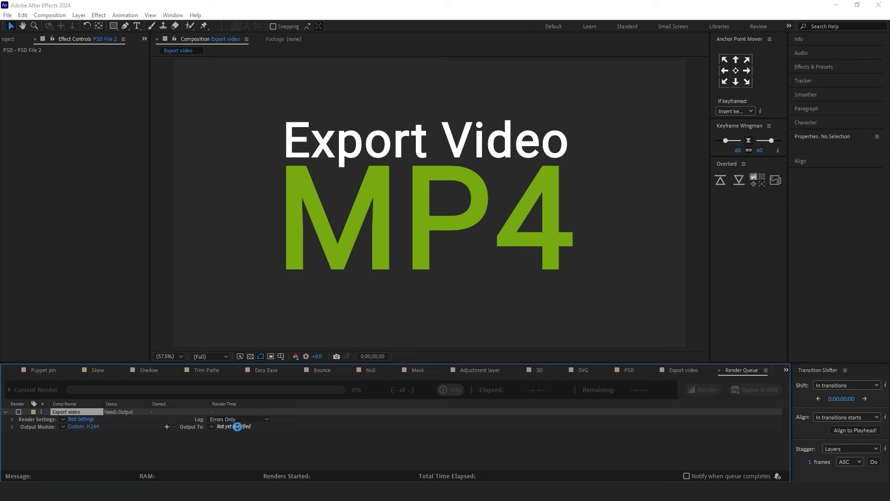
left_click(379, 281)
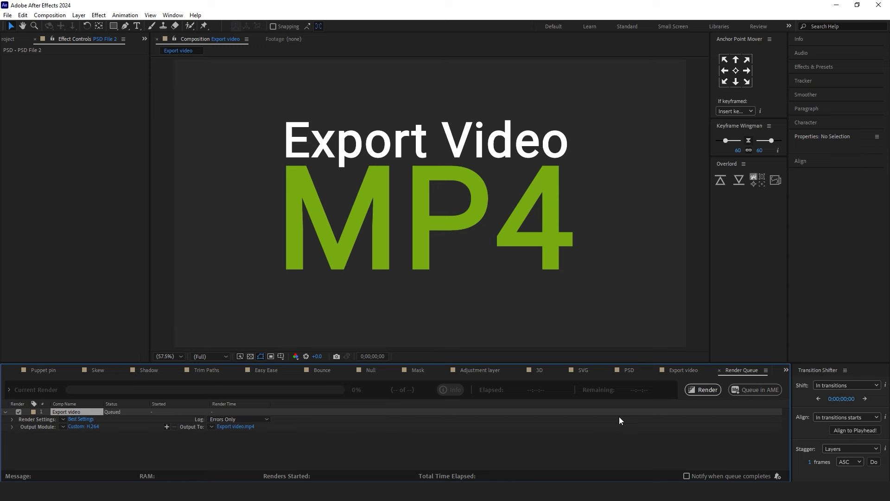
left_click(383, 438)
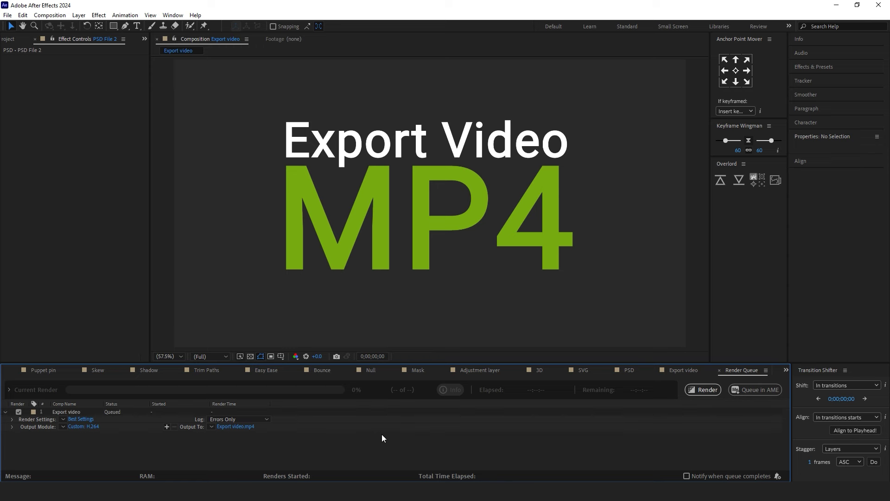
Send the Export video composition to the Adobe Media Encoder queue and choose H.264 as its format
left_click(719, 369)
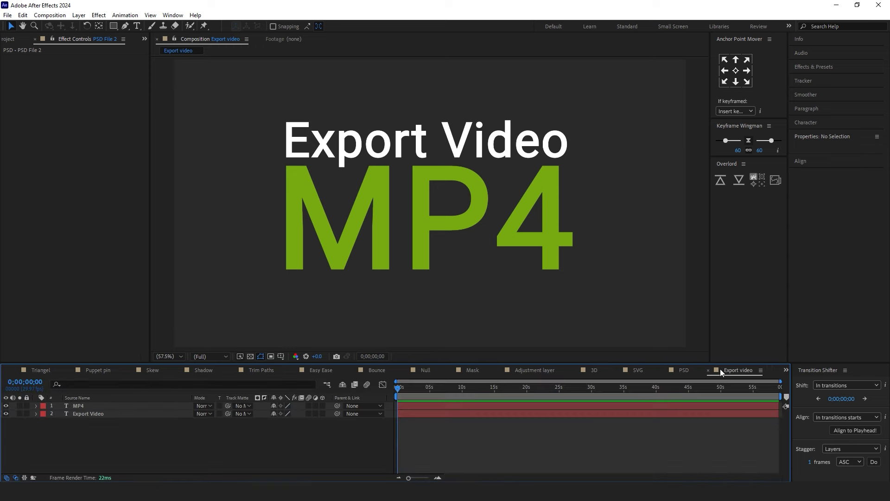
left_click(57, 18)
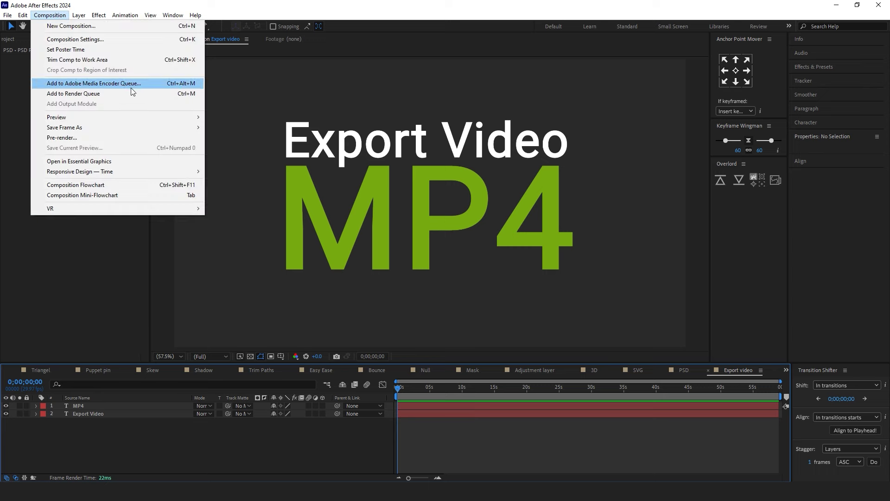
left_click(80, 86)
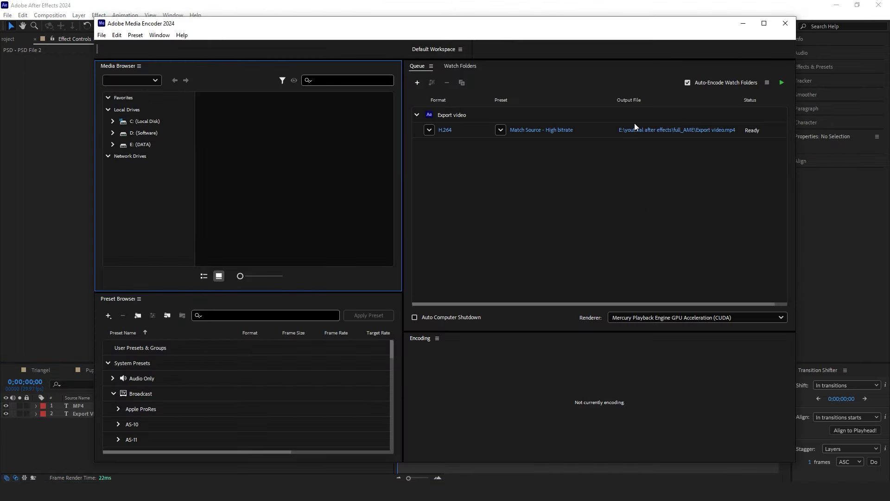
left_click(432, 132)
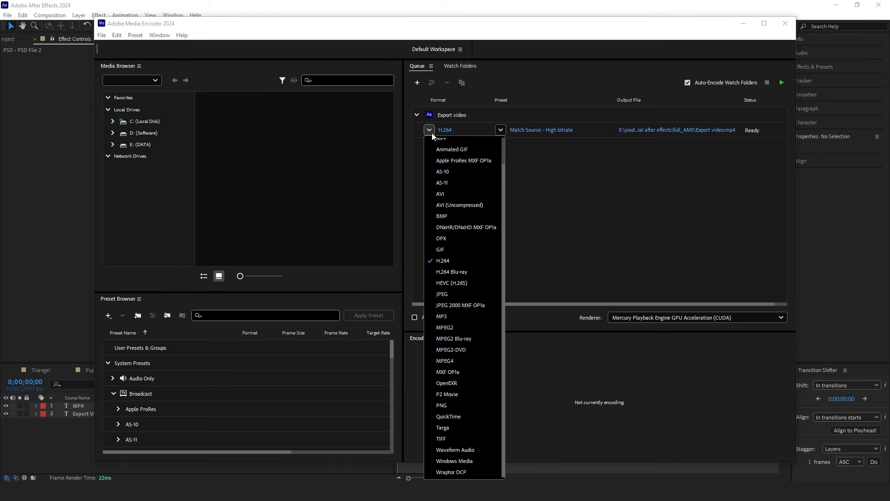
left_click(493, 259)
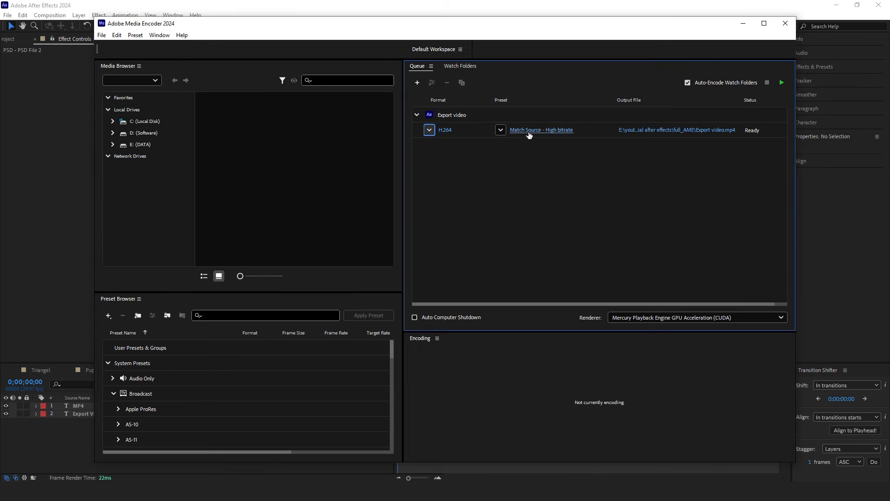